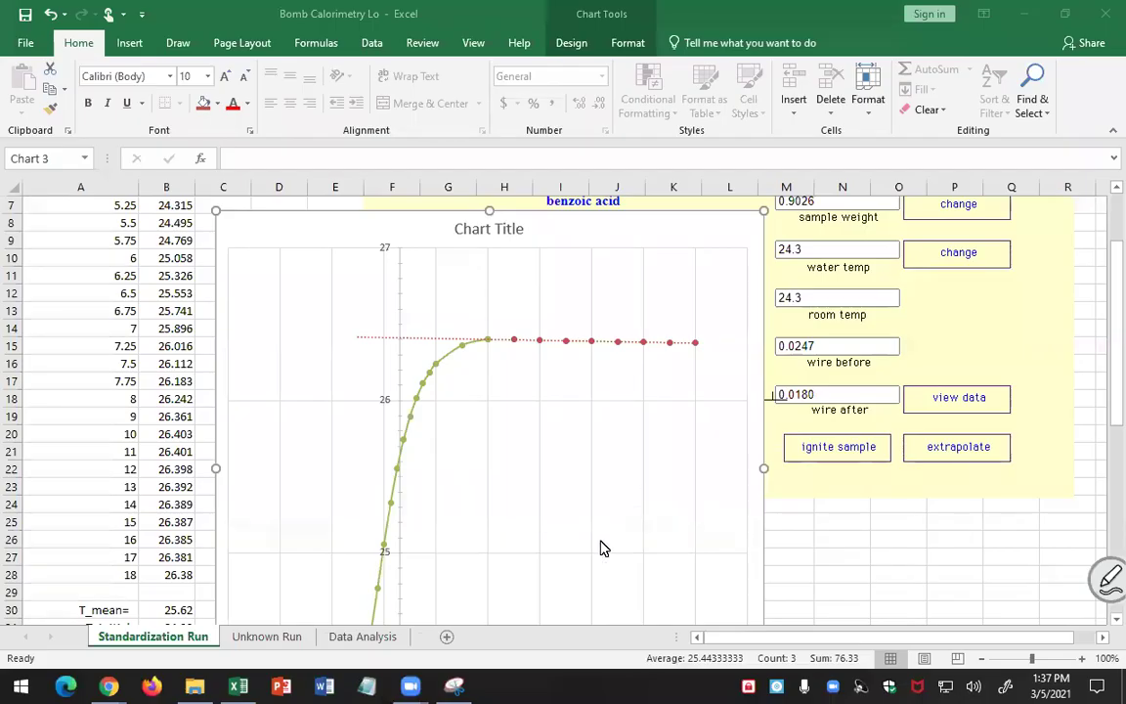
Check the mean, initial and final temperatures in B30:B32, and move the chart further from the calorimeter input values
scroll(193, 501, down, 3)
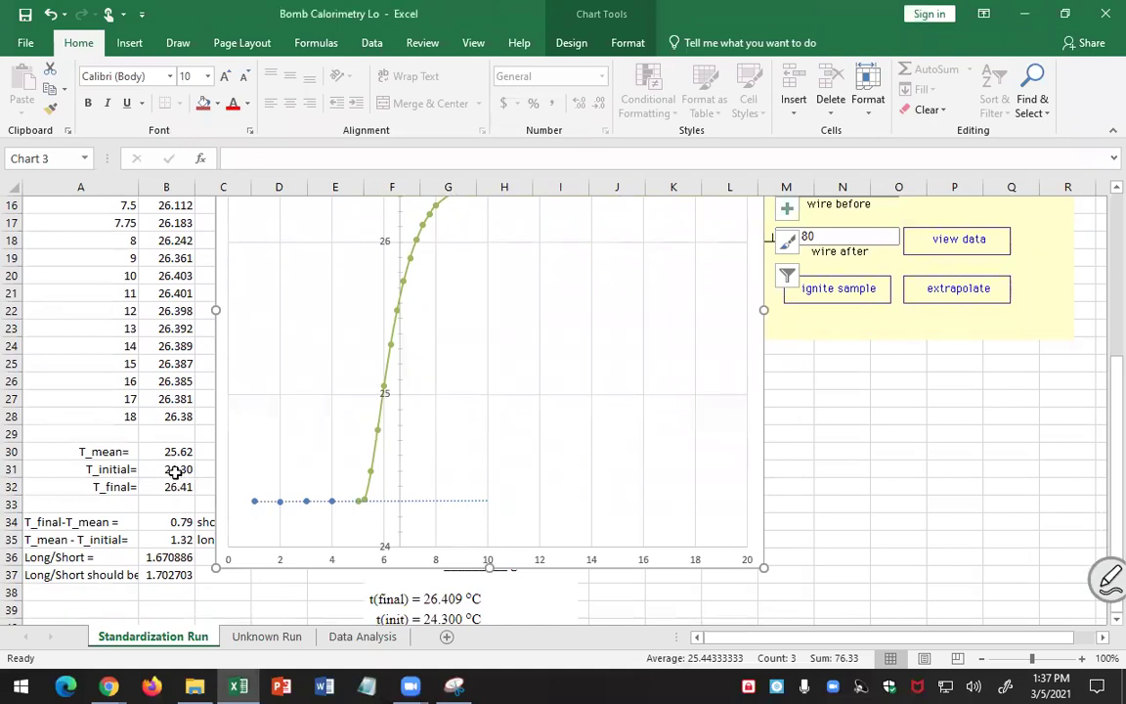
click(173, 471)
click(168, 488)
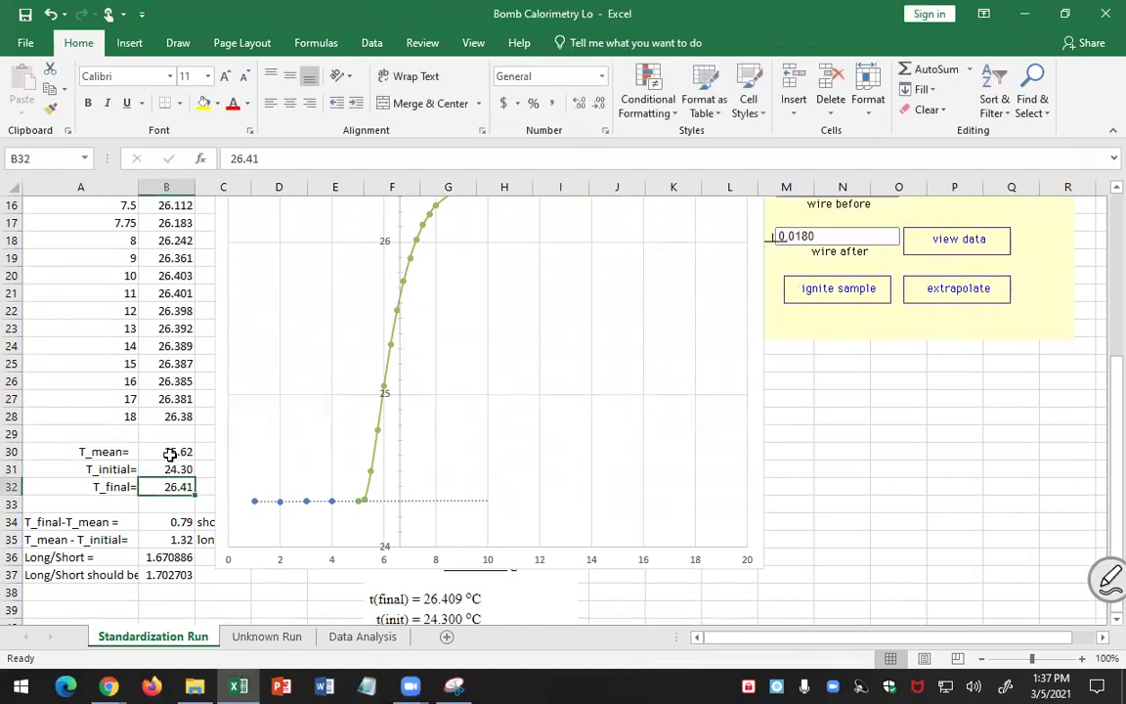
click(170, 455)
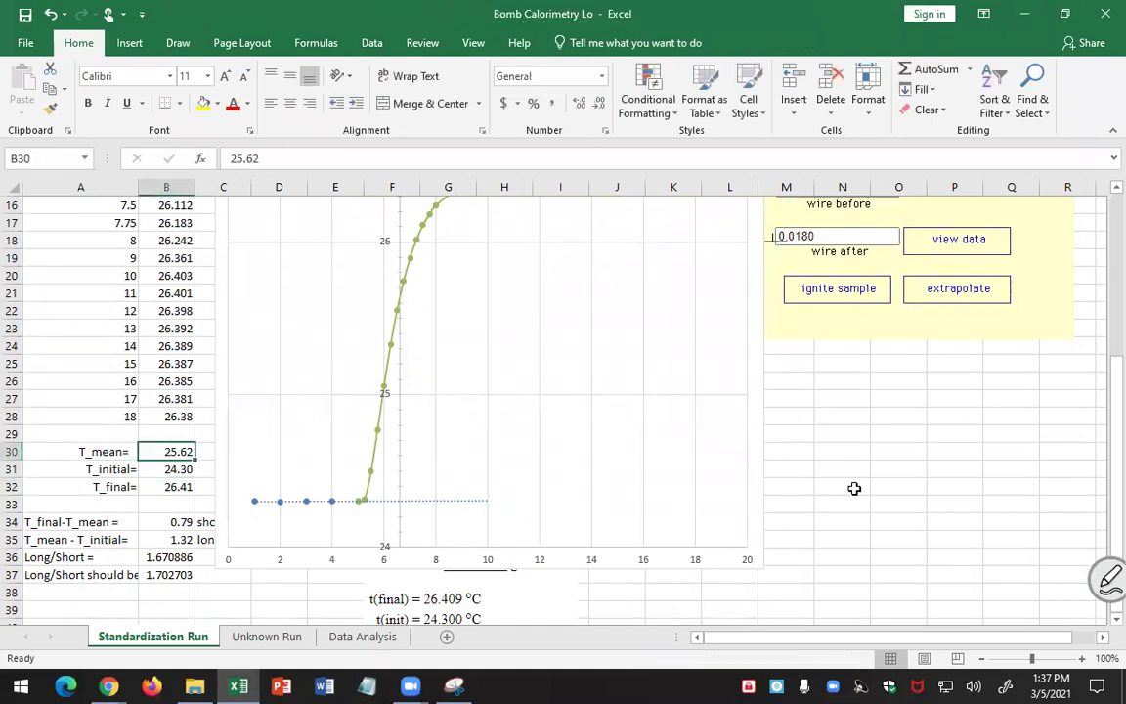
scroll(864, 471, up, 4)
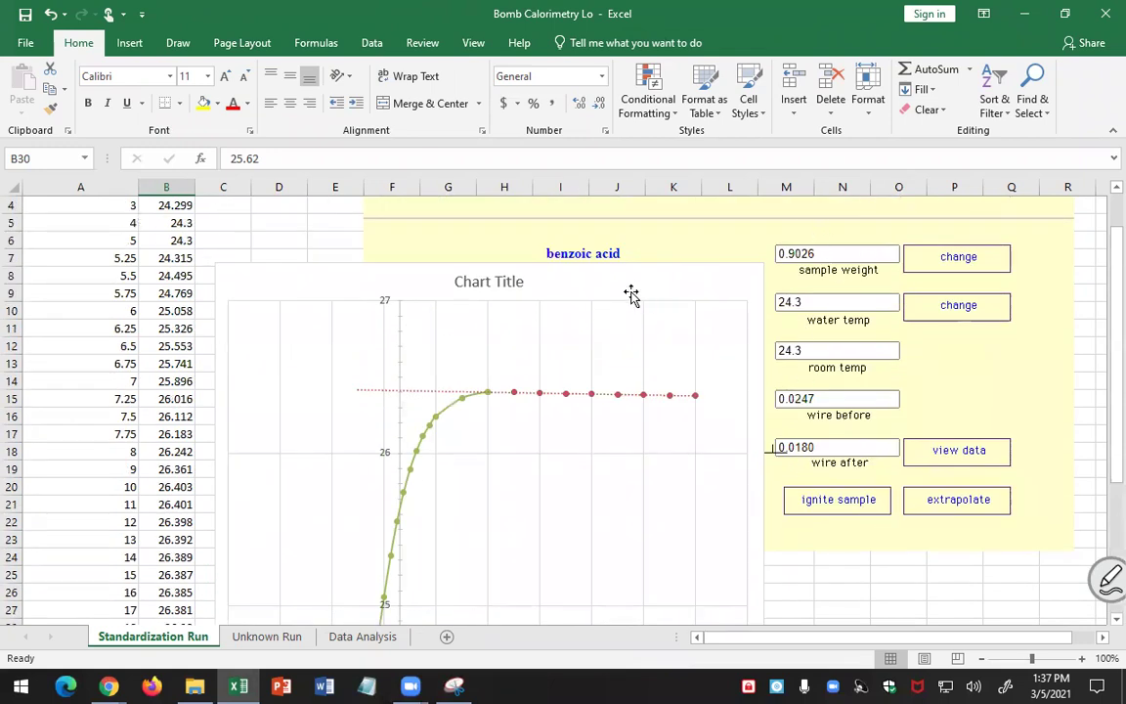
drag(630, 297, 518, 268)
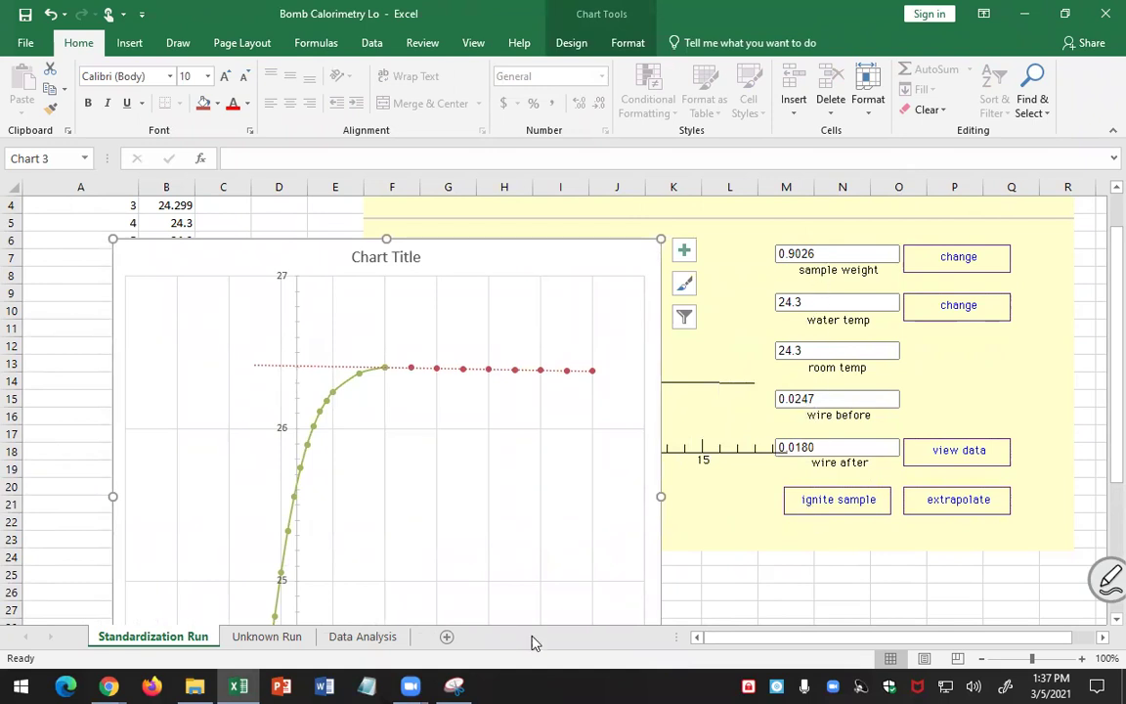
Look up the benzoic acid sample weight on the Standardization Run sheet and enter 0.9026 g as the mass in B6 of Data Analysis
click(370, 637)
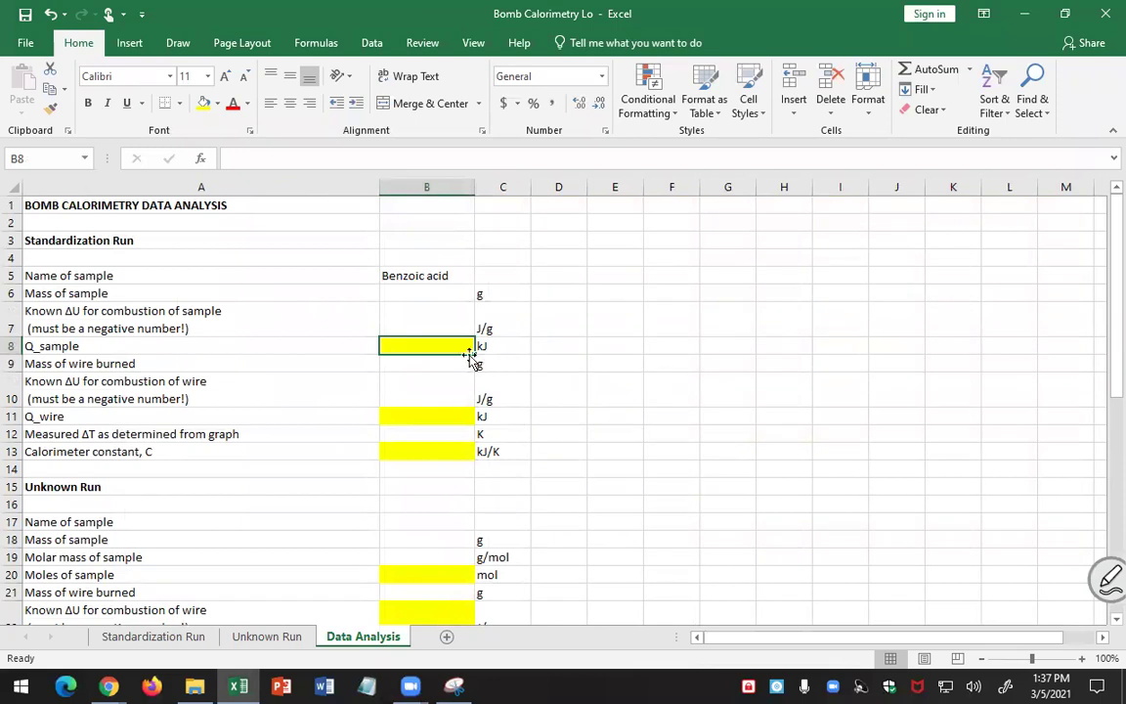
click(389, 292)
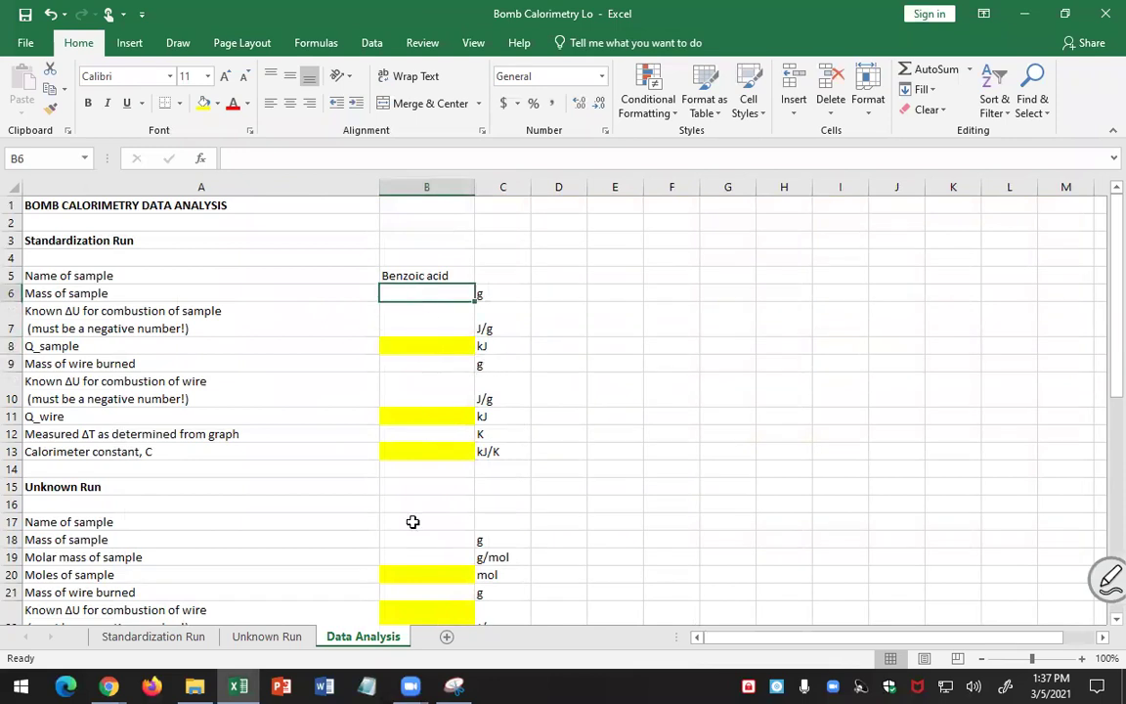
click(154, 637)
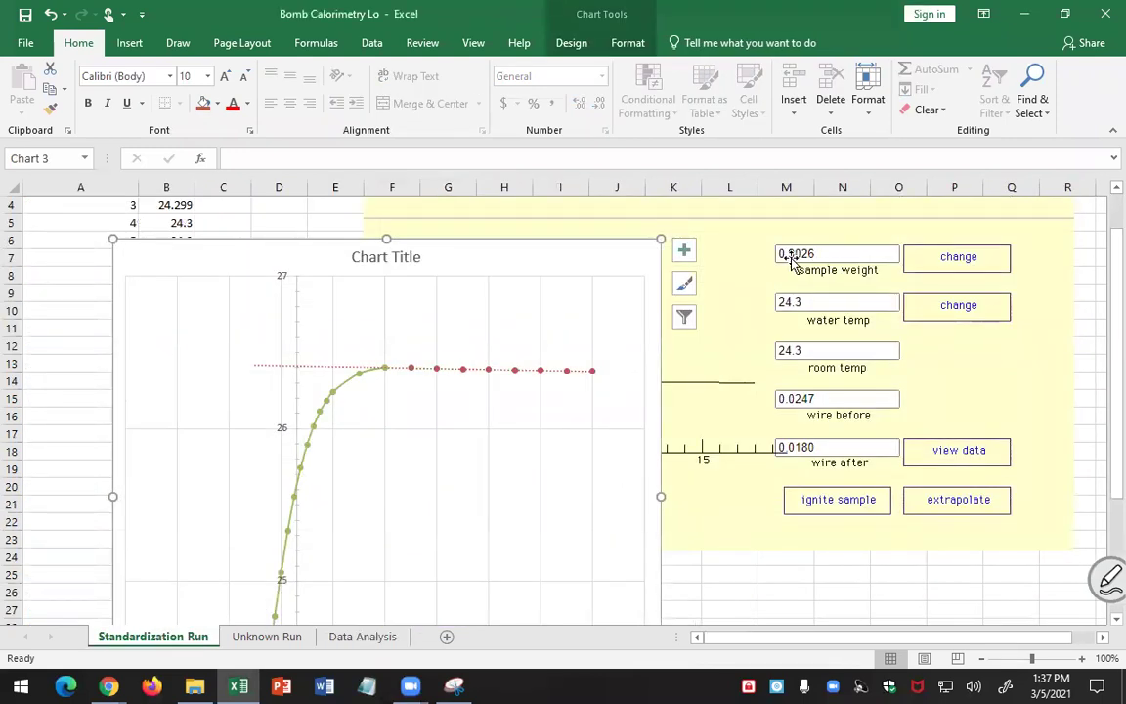
click(347, 638)
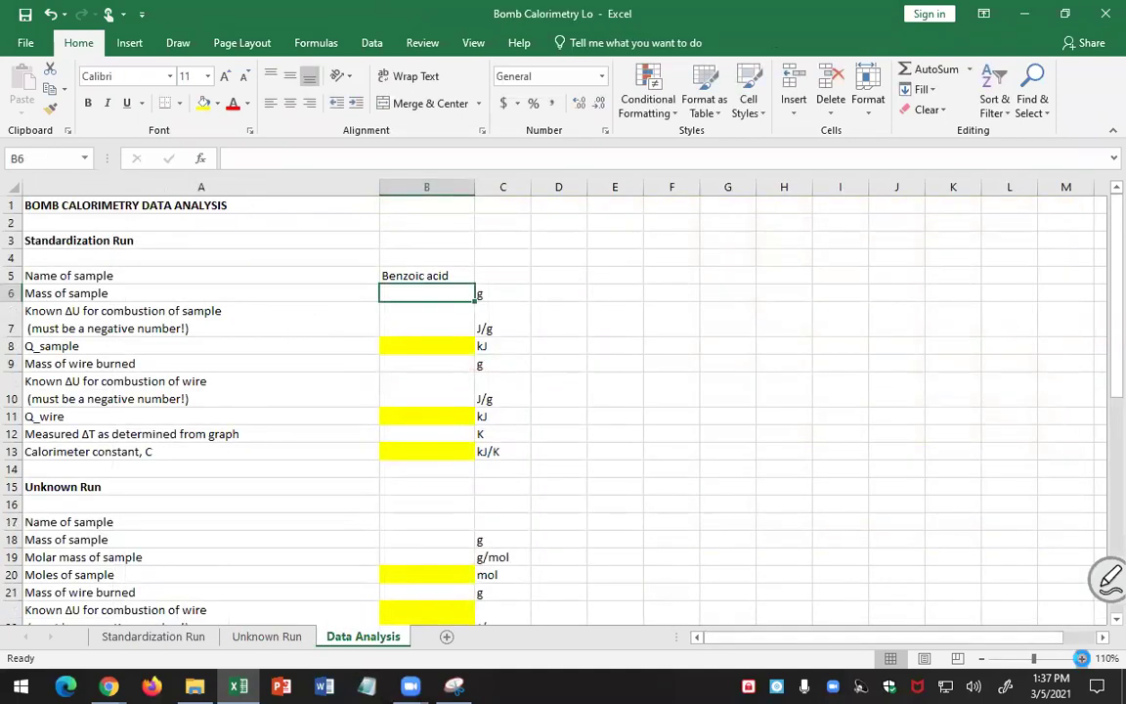
click(1082, 659)
click(1083, 658)
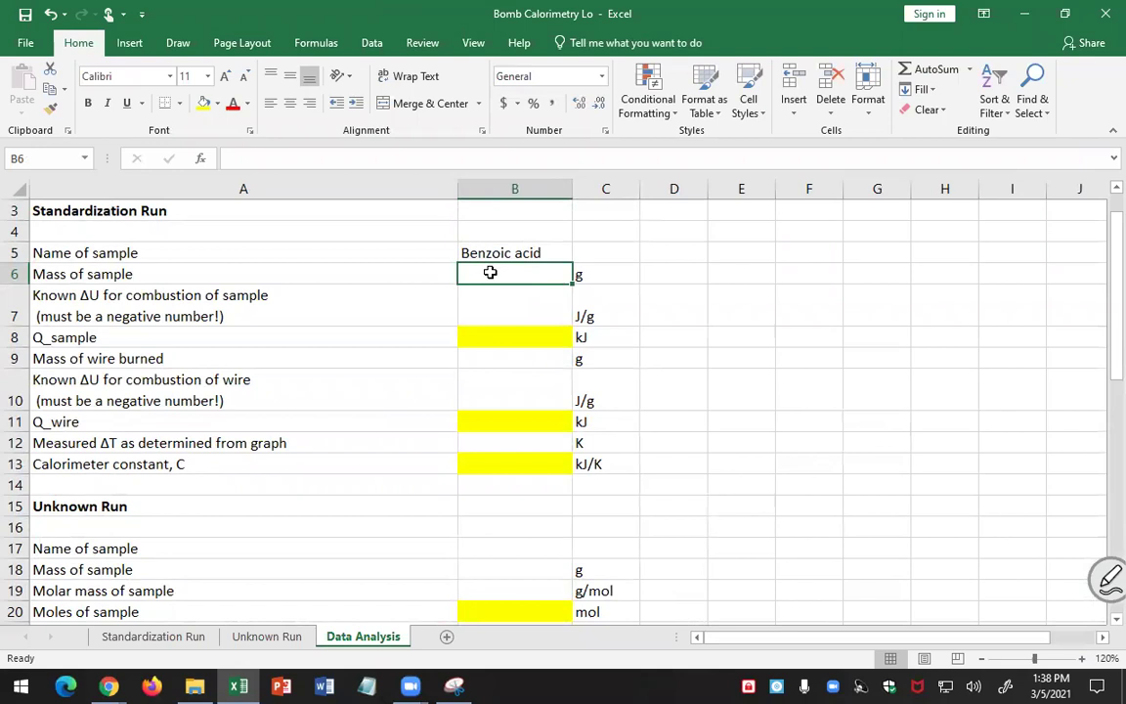
text(0.9)
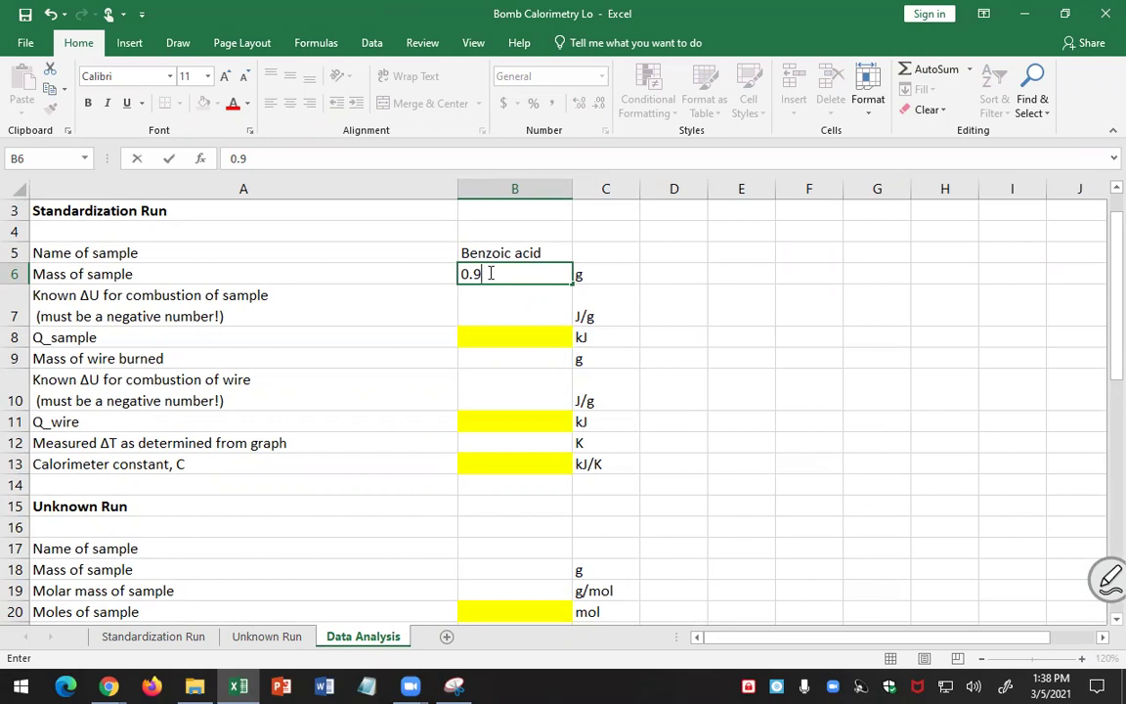
text(026)
click(391, 395)
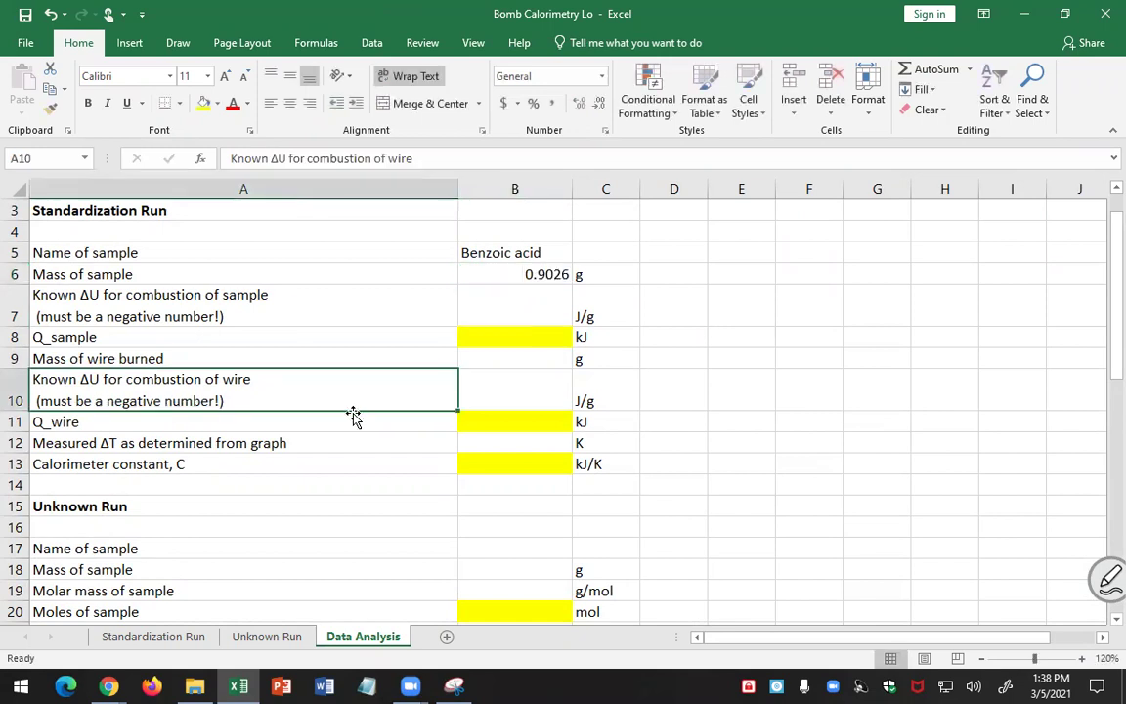
Enter 6318 in cell E7 as a side note for the sample's known combustion energy
click(312, 307)
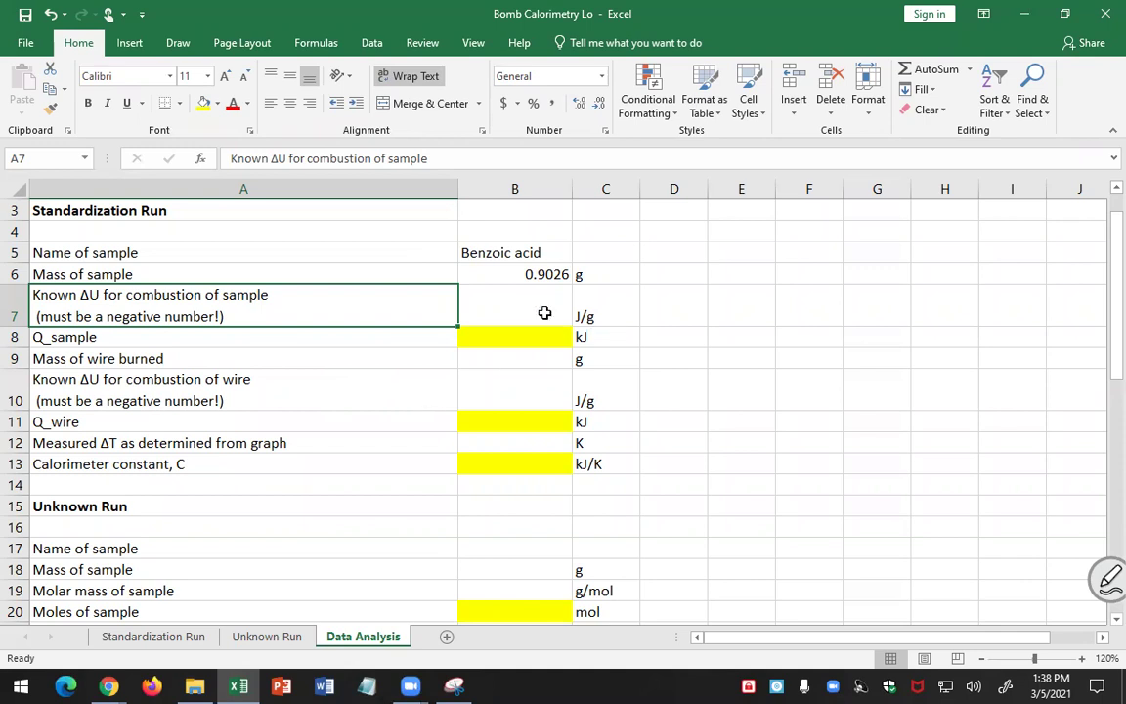
click(735, 316)
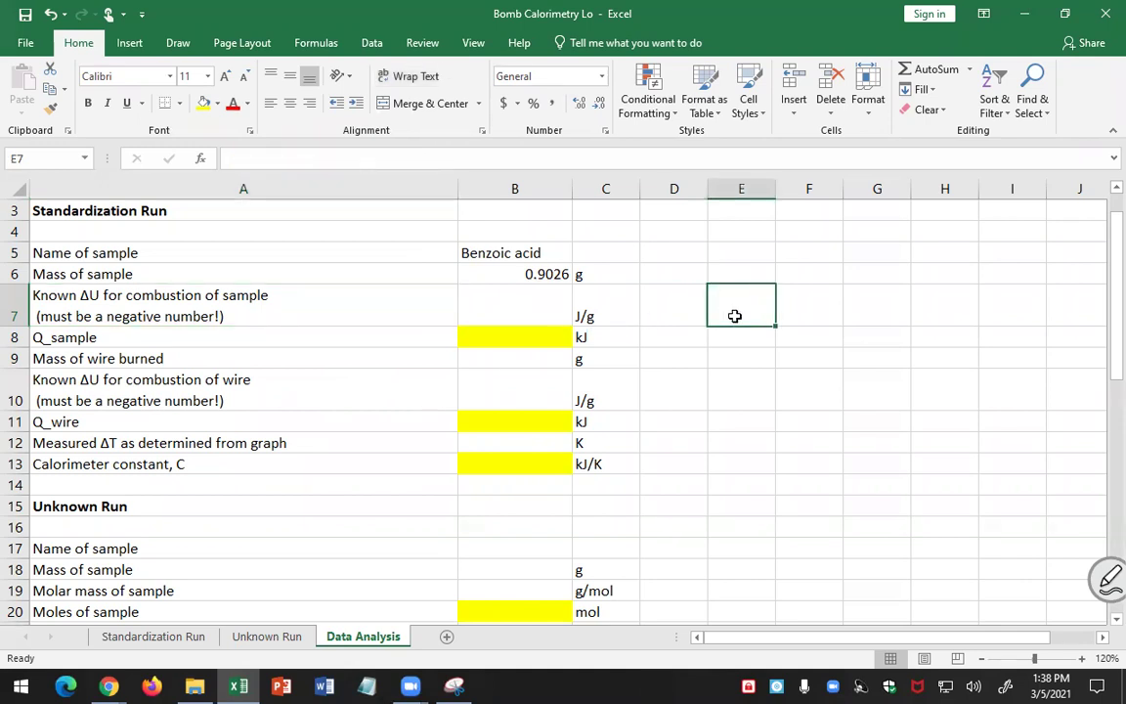
text(6318)
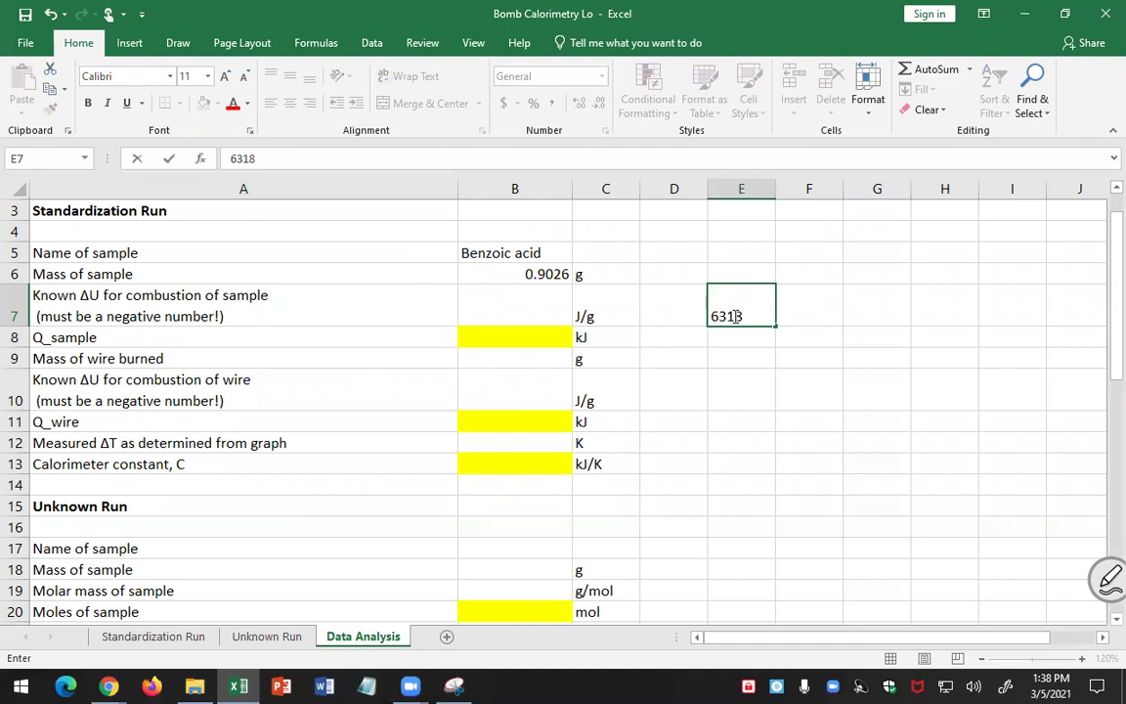
key(Return)
click(735, 316)
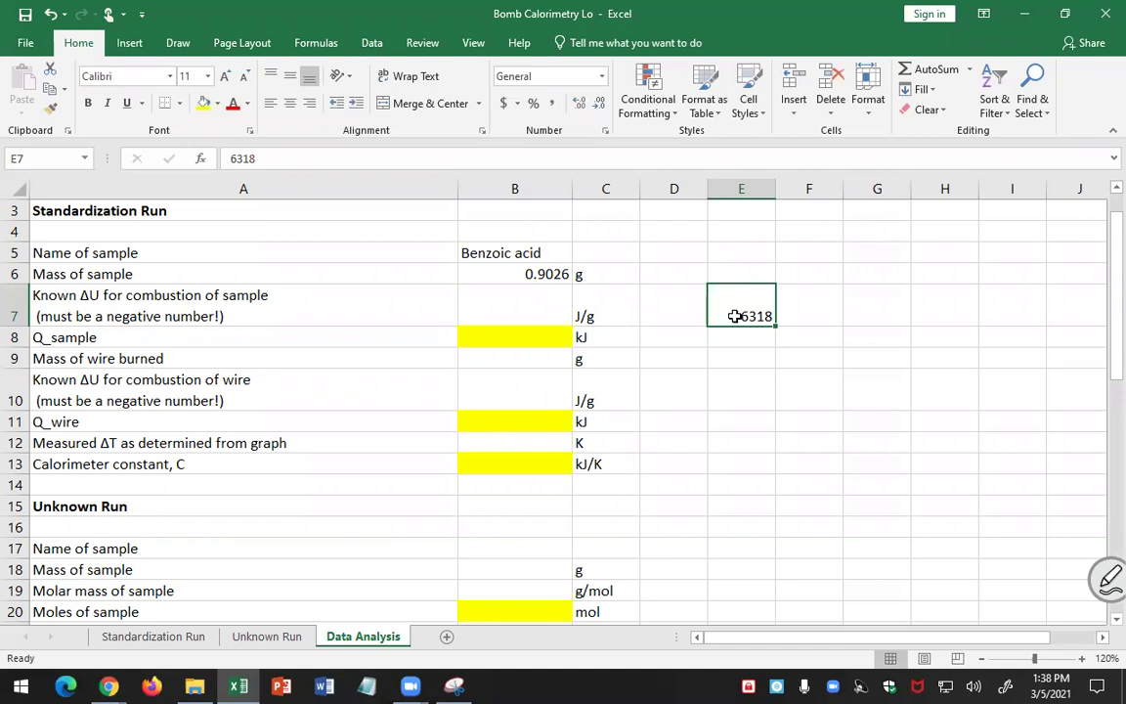
Enter the formula =6318*4.184 in B7 to convert the sample's known ΔU of combustion to J/g
key(Left)
key(Left)
key(Left)
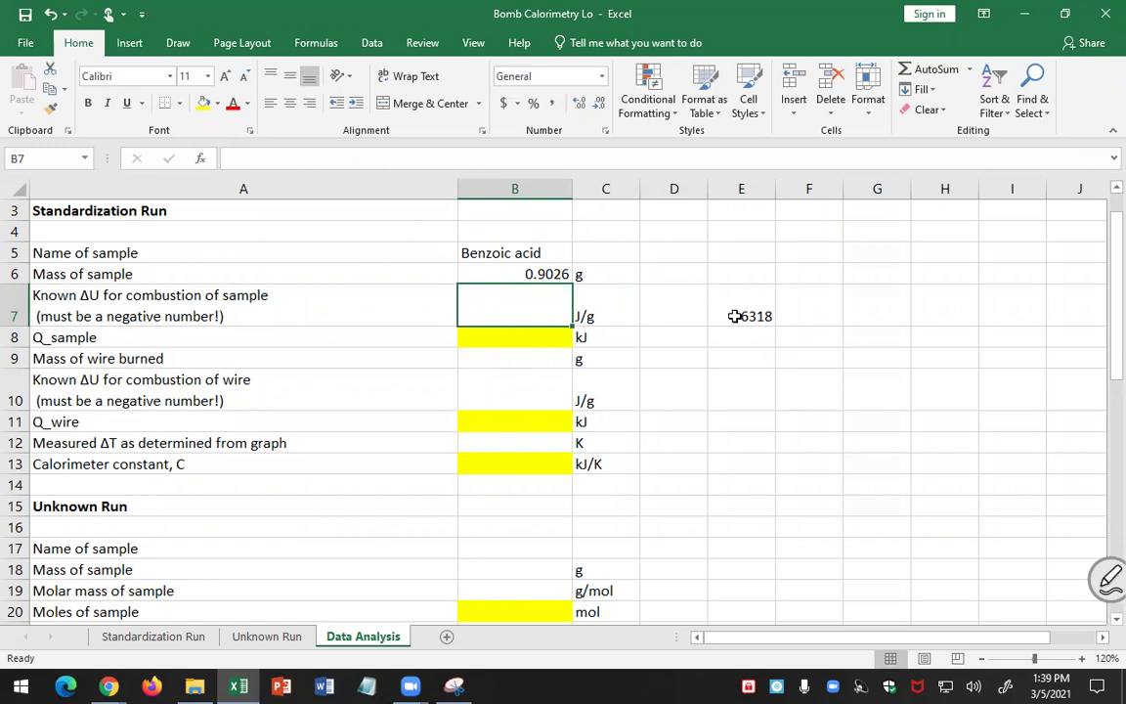
text(=6318)
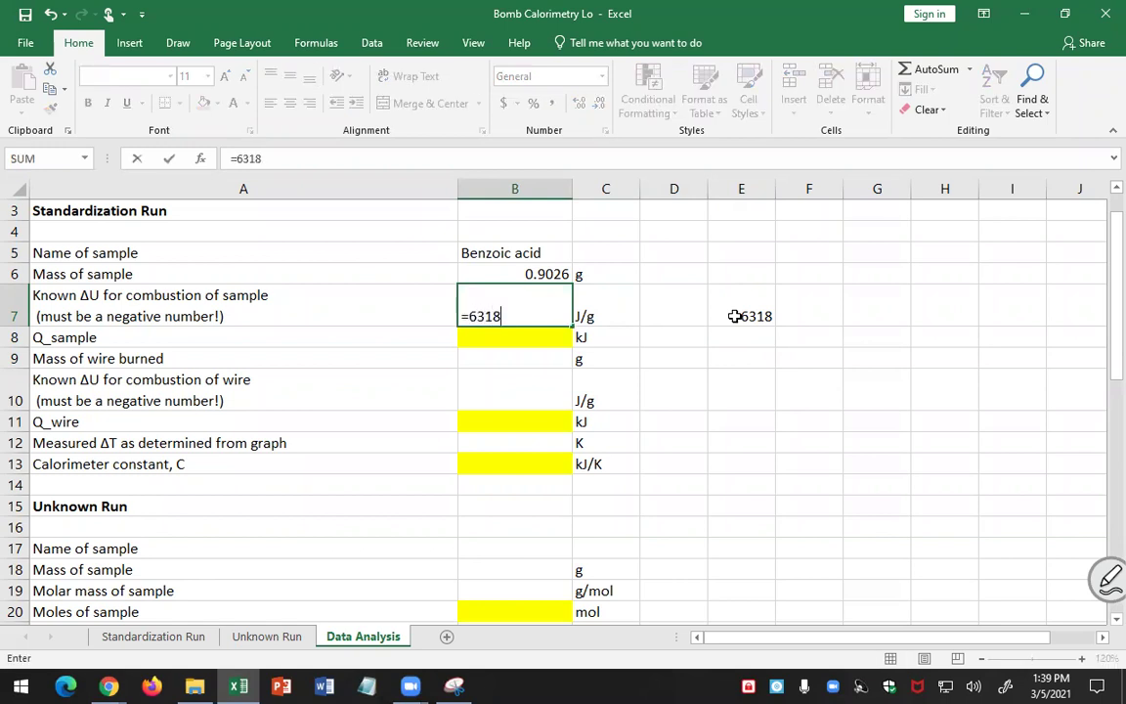
text(*4.184)
key(Return)
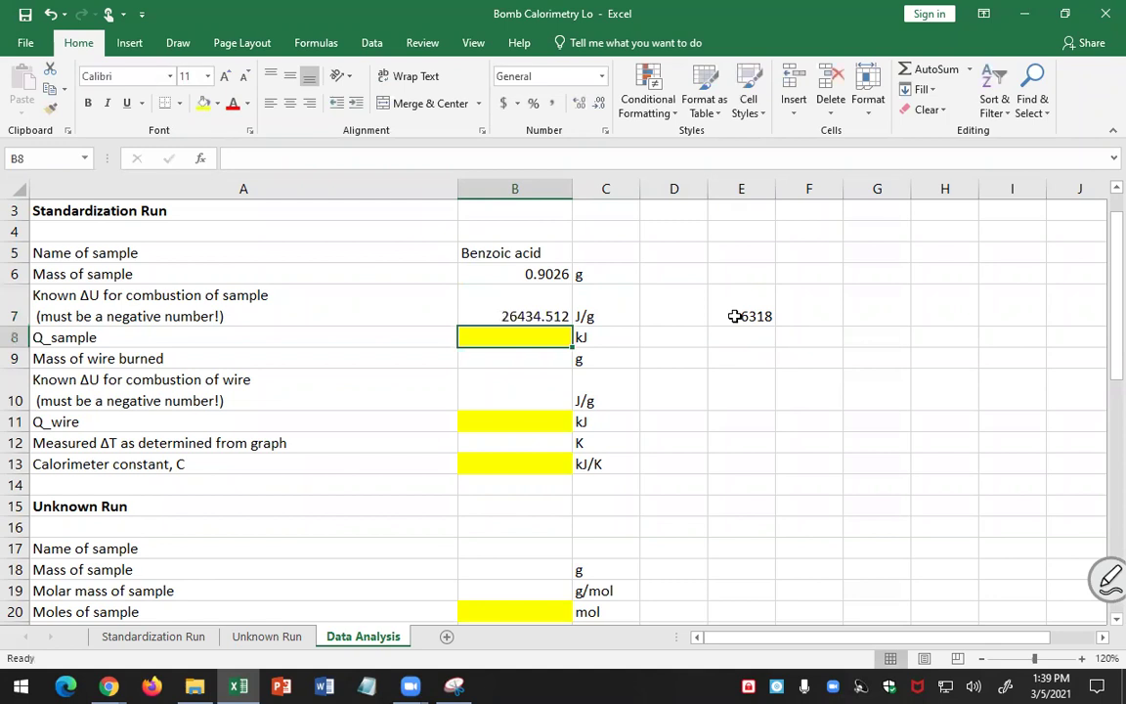
Make the sample's combustion ΔU in B7 negative by changing the formula to =-6318*4.184
key(Up)
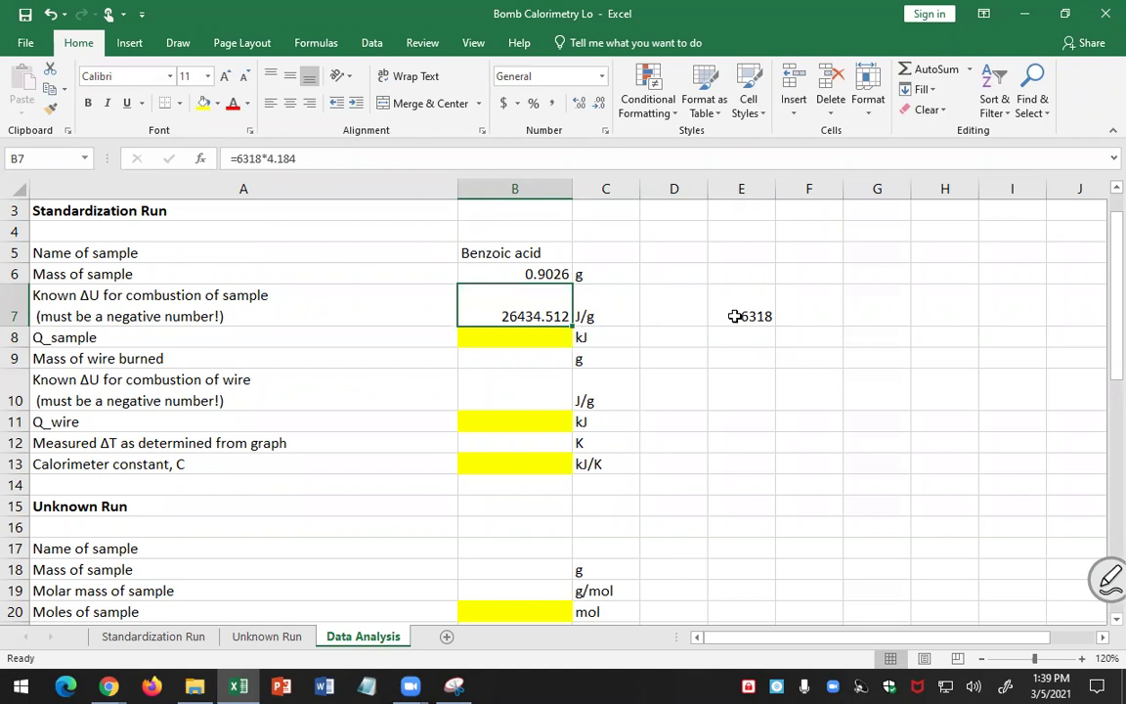
key(F2)
key(Left)
key(Left)
key(Left)
key(Left)
key(Left)
key(Left)
key(Left)
key(Left)
key(Left)
key(Left)
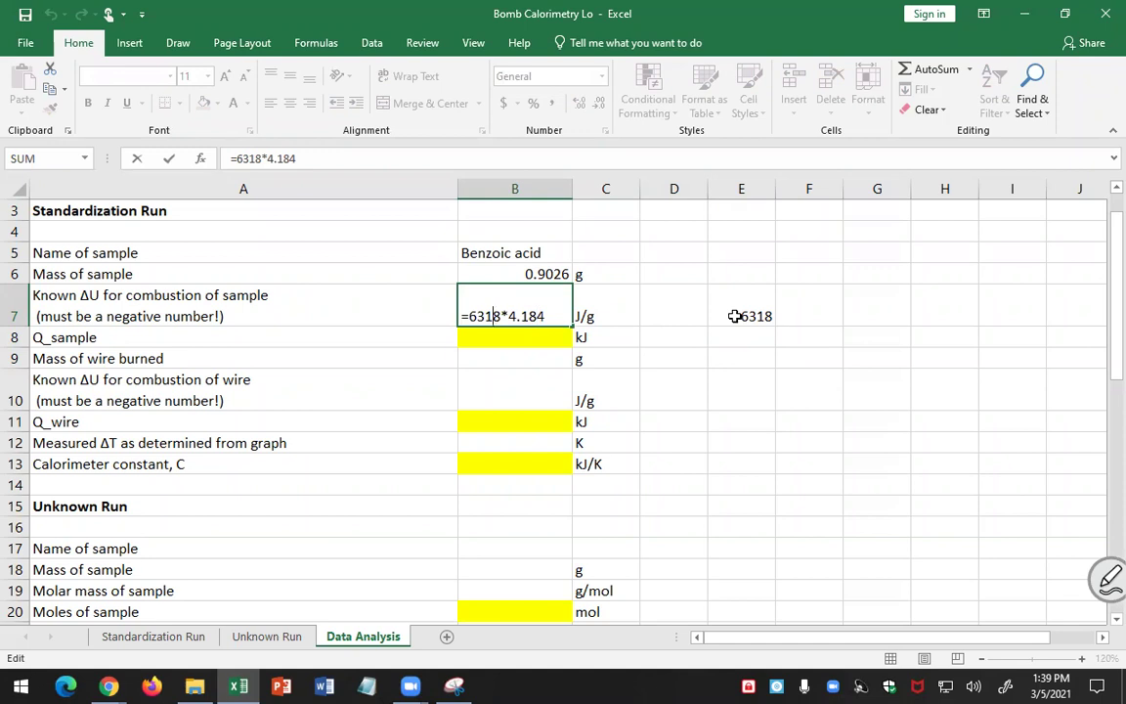
text(-)
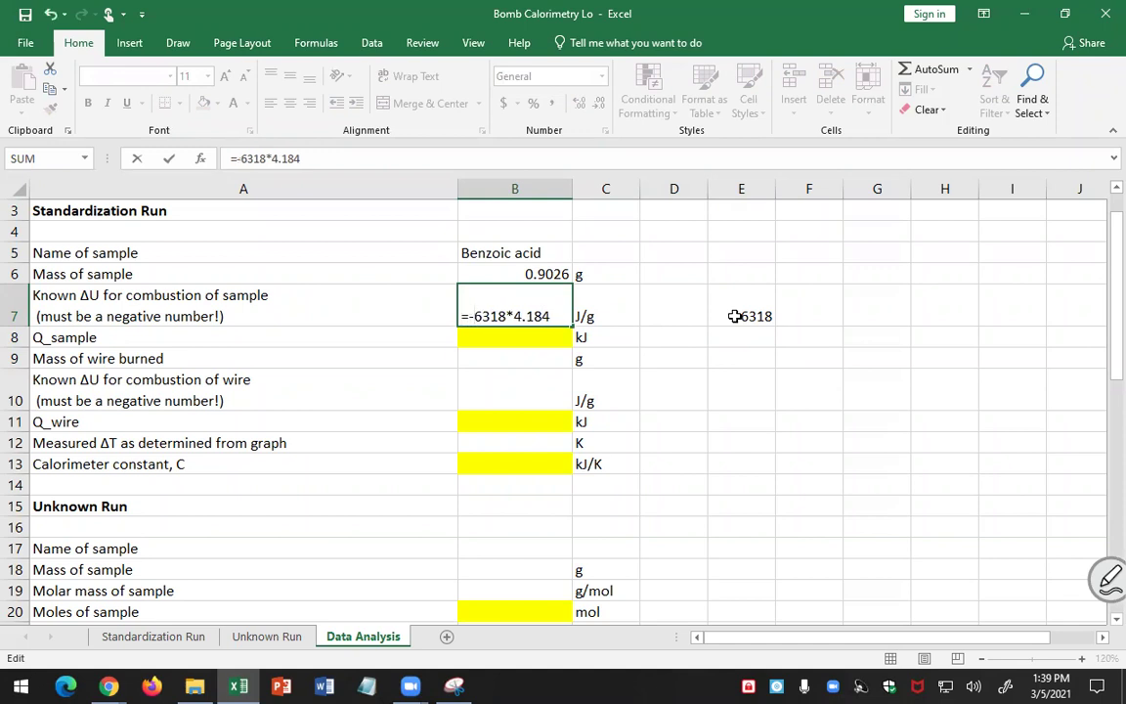
key(Return)
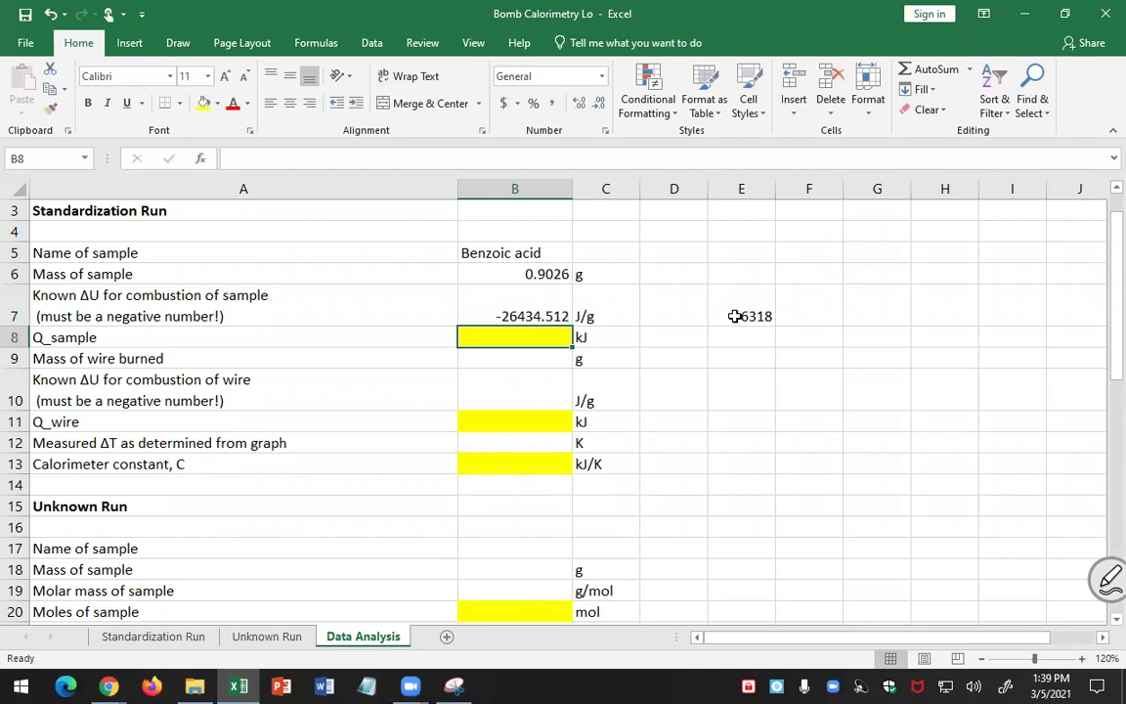
Reduce the displayed decimals of the sample's combustion ΔU in B7 to whole numbers
click(743, 315)
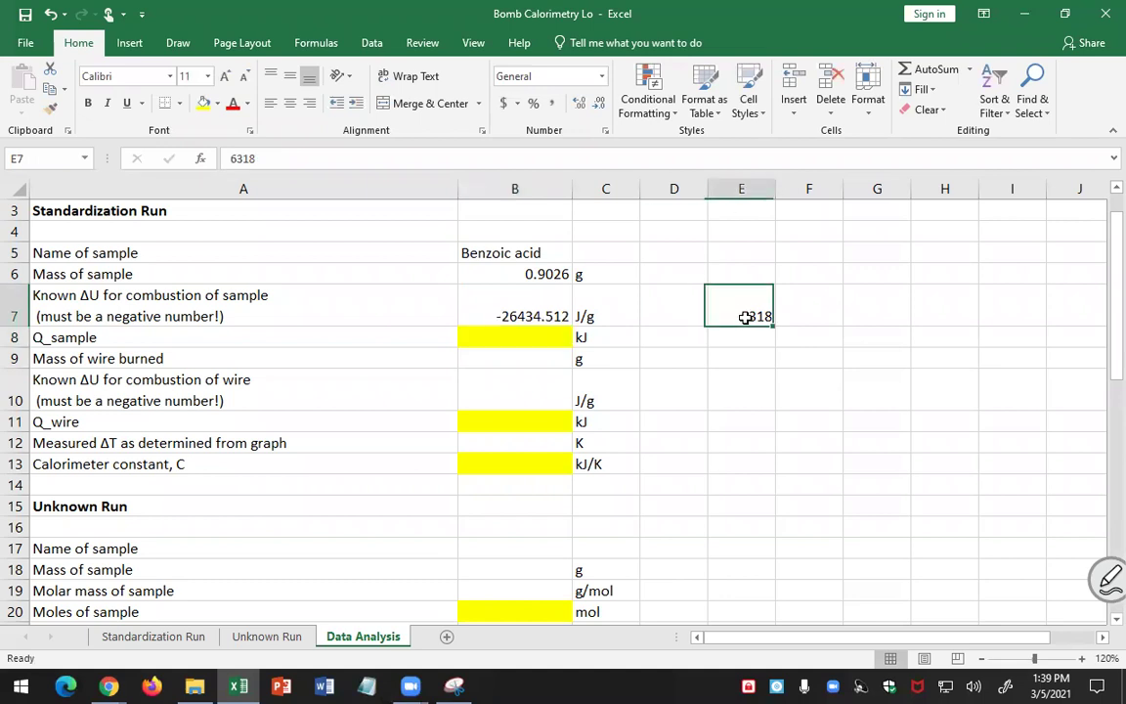
click(544, 315)
click(598, 105)
click(598, 105)
click(598, 105)
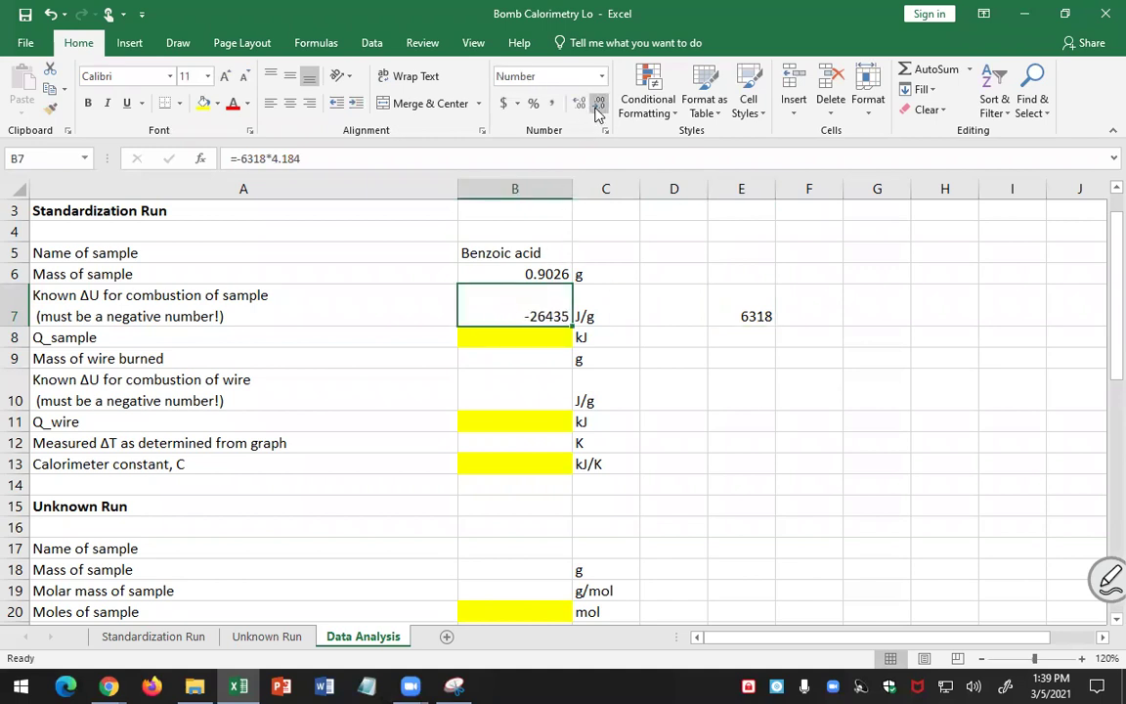
click(540, 338)
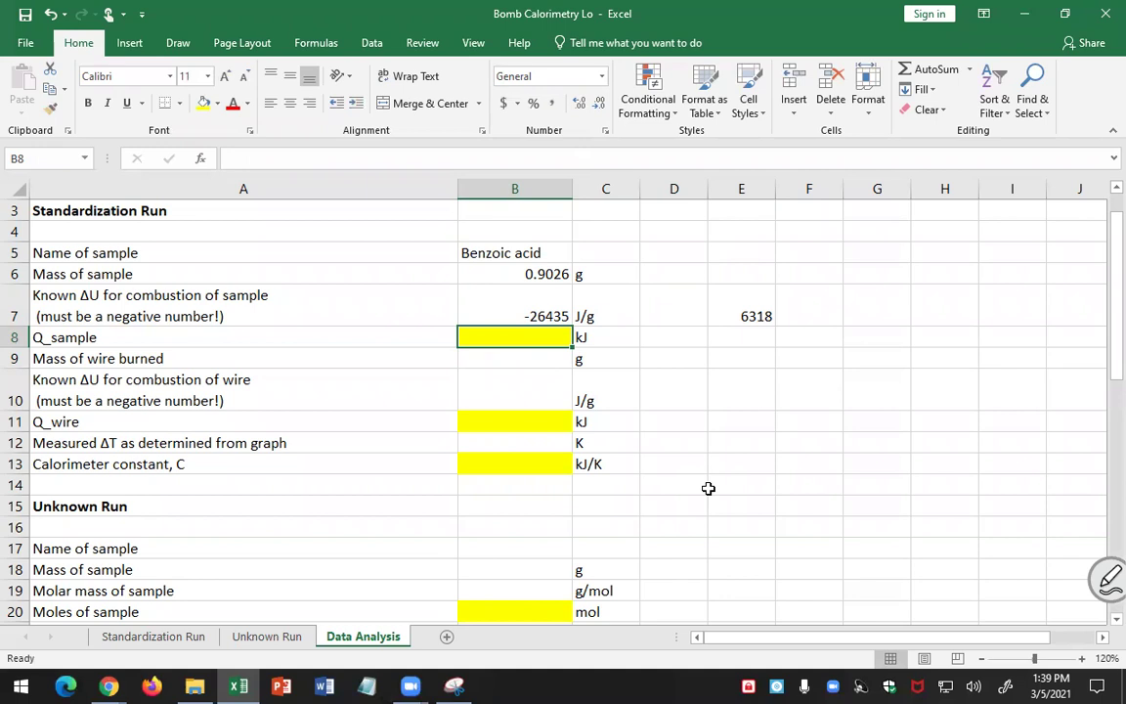
click(536, 315)
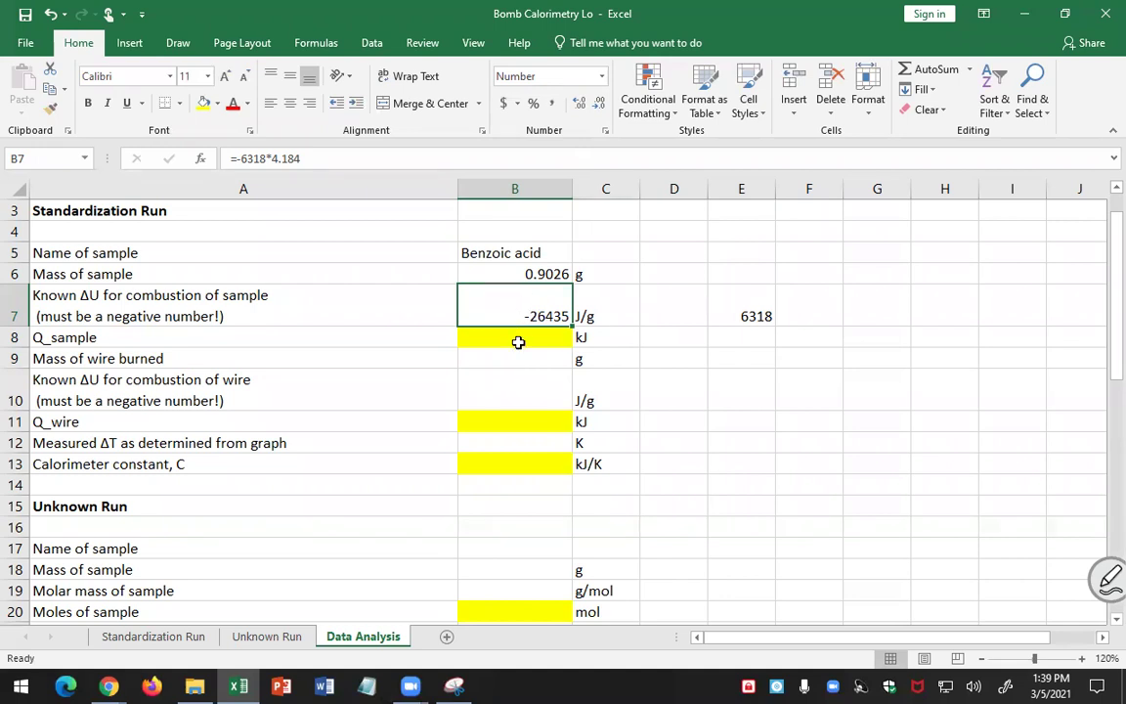
click(518, 342)
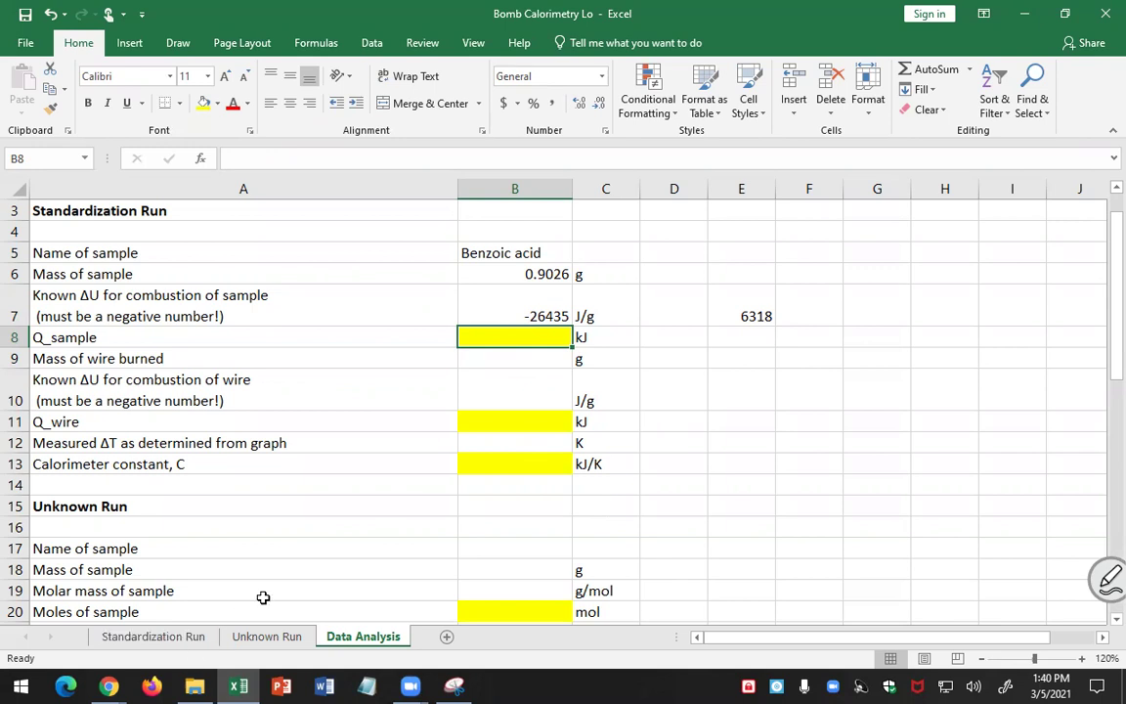
click(554, 278)
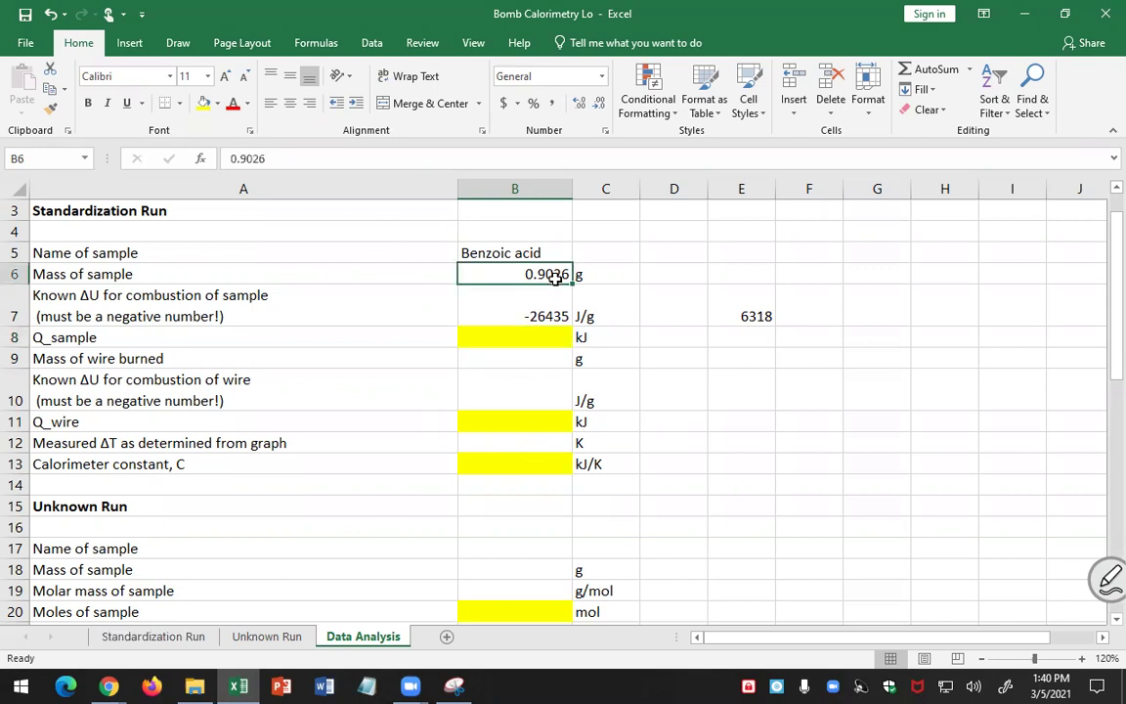
click(535, 319)
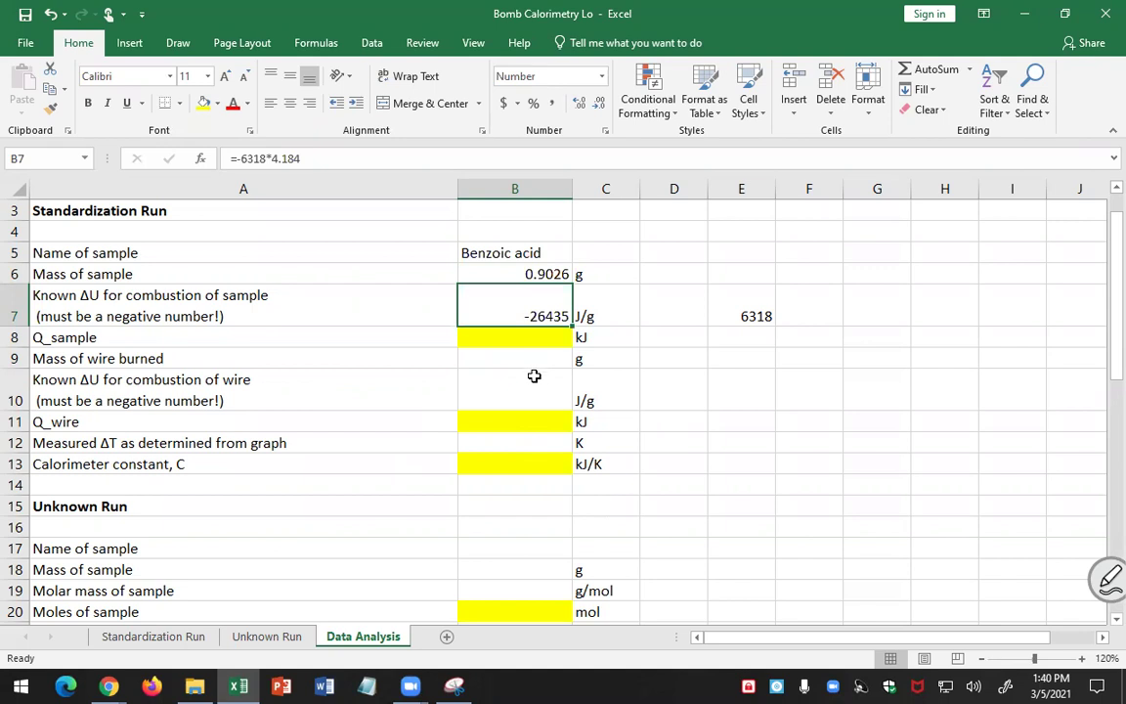
Try to enter a Q_sample formula in B8 from the sample's mass in B6 and its combustion ΔU in B7
click(528, 335)
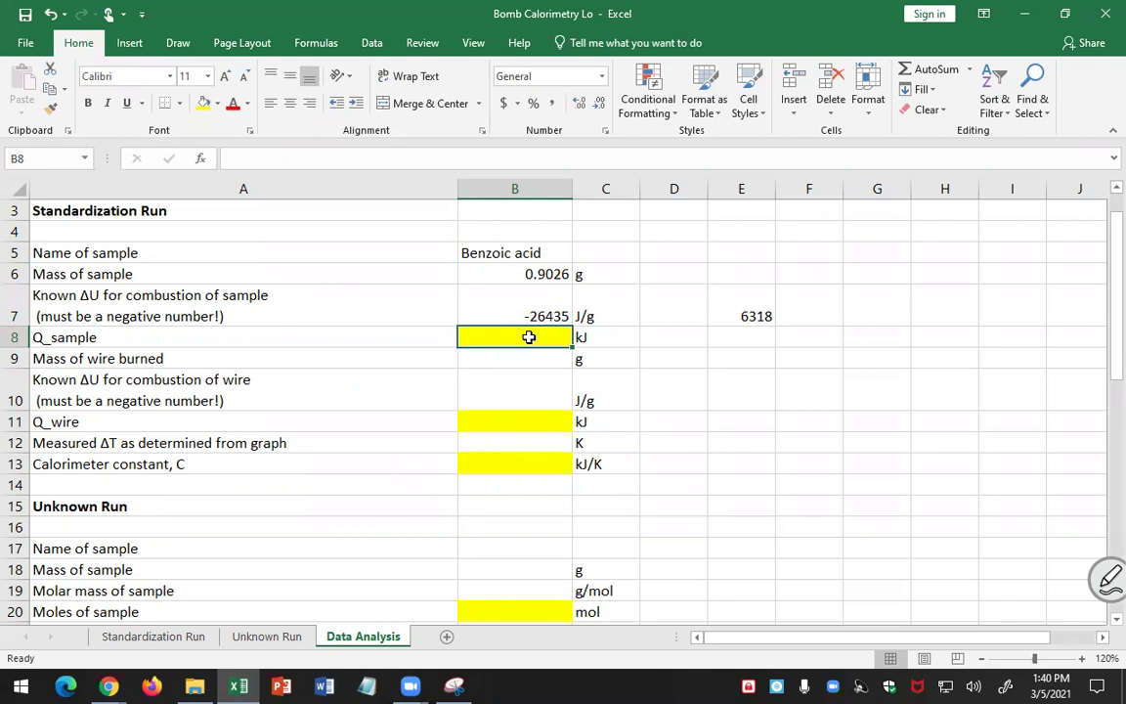
text(=)
click(525, 274)
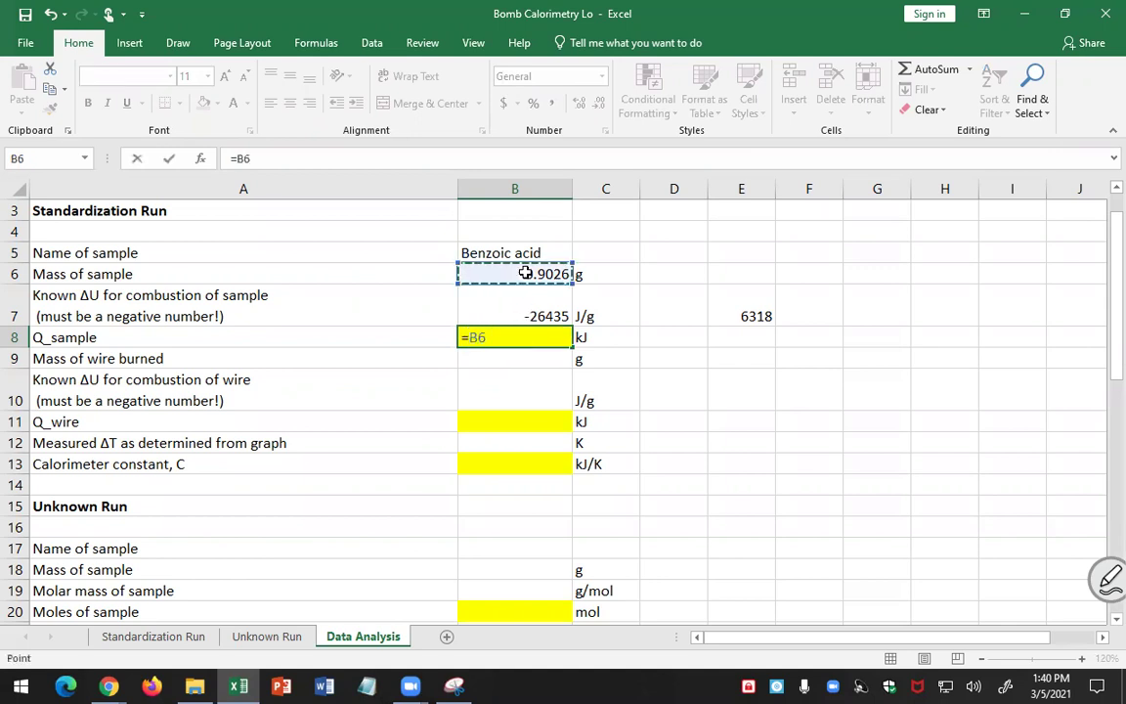
click(529, 315)
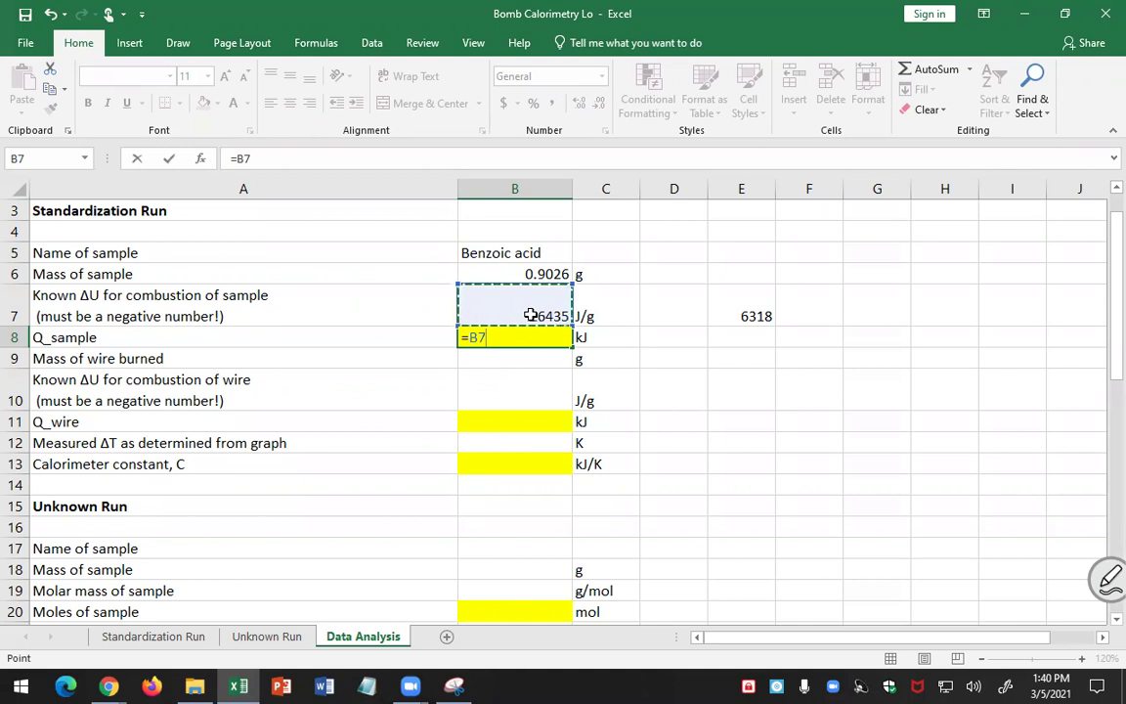
key(Return)
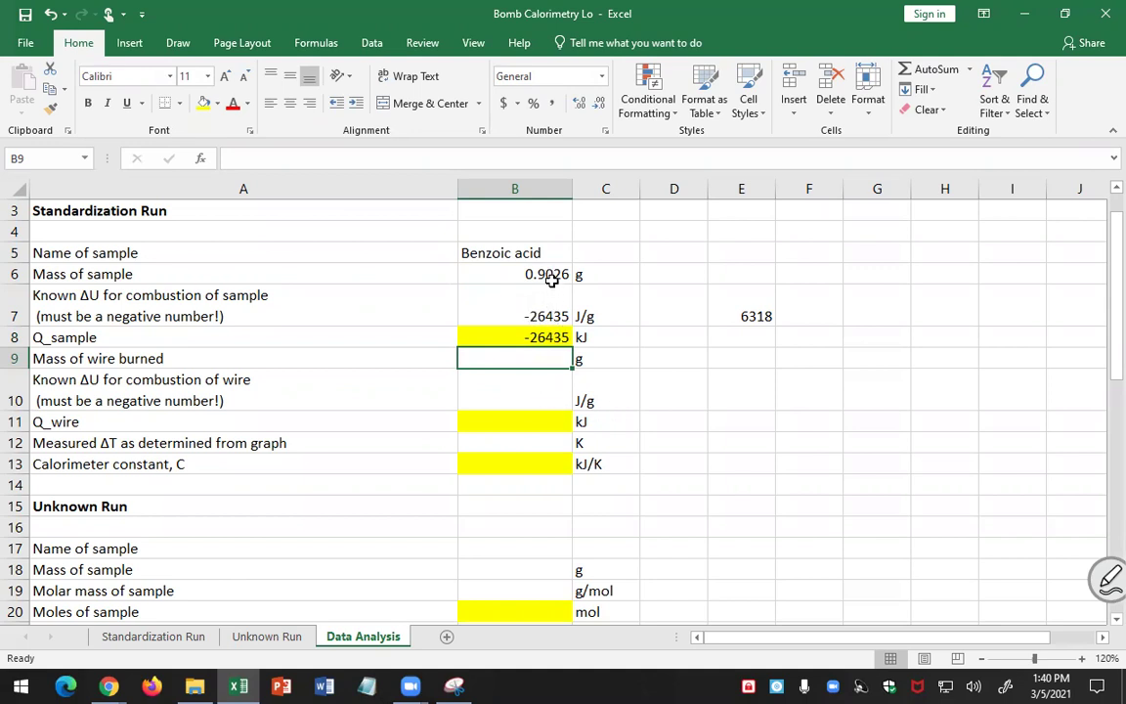
Enter the formula =B6*B7 in B8 to calculate Q_sample from the sample's mass and combustion ΔU
click(537, 336)
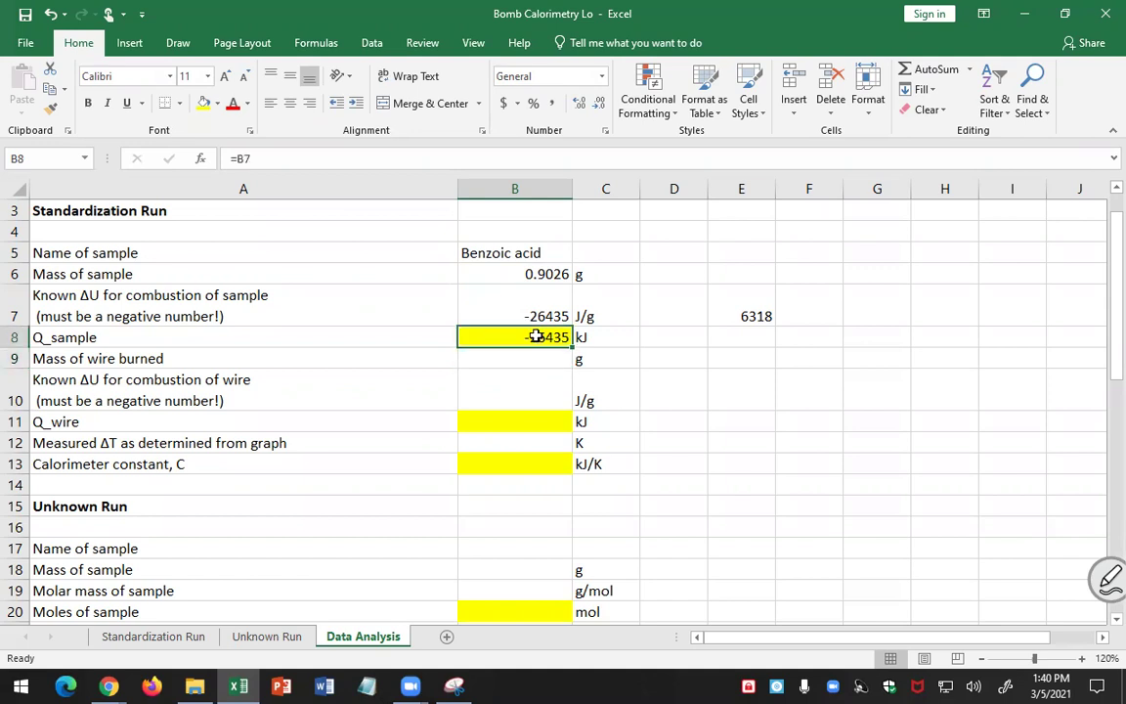
text(=)
click(535, 274)
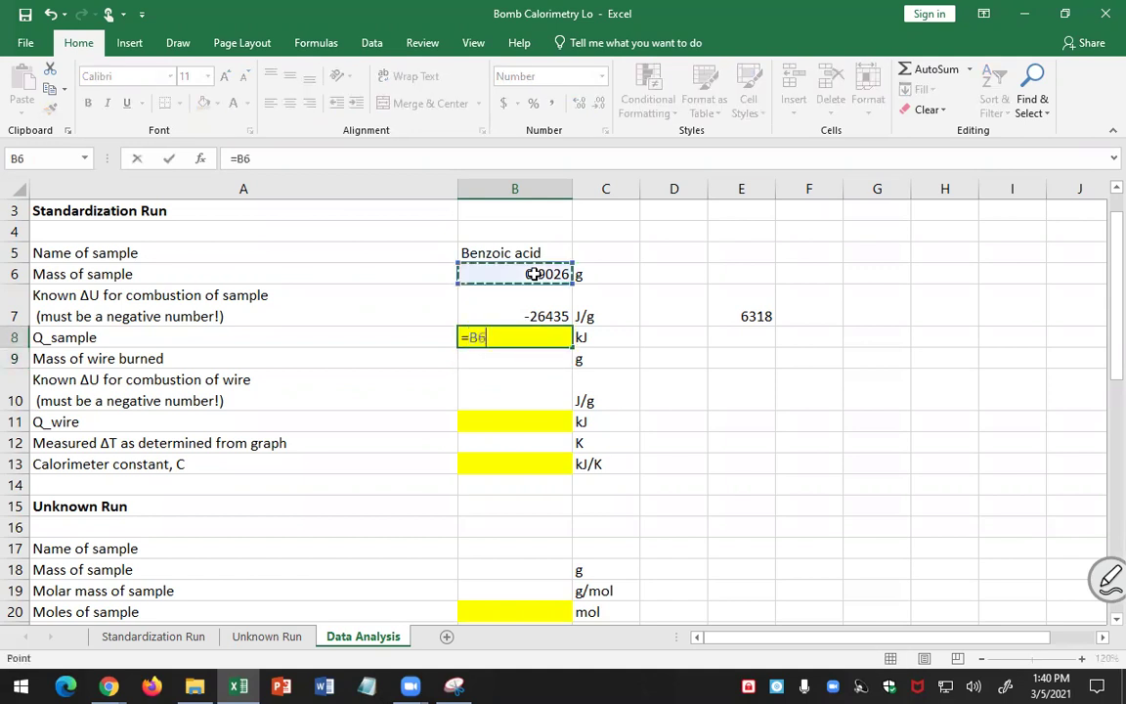
text(*)
click(544, 316)
key(Return)
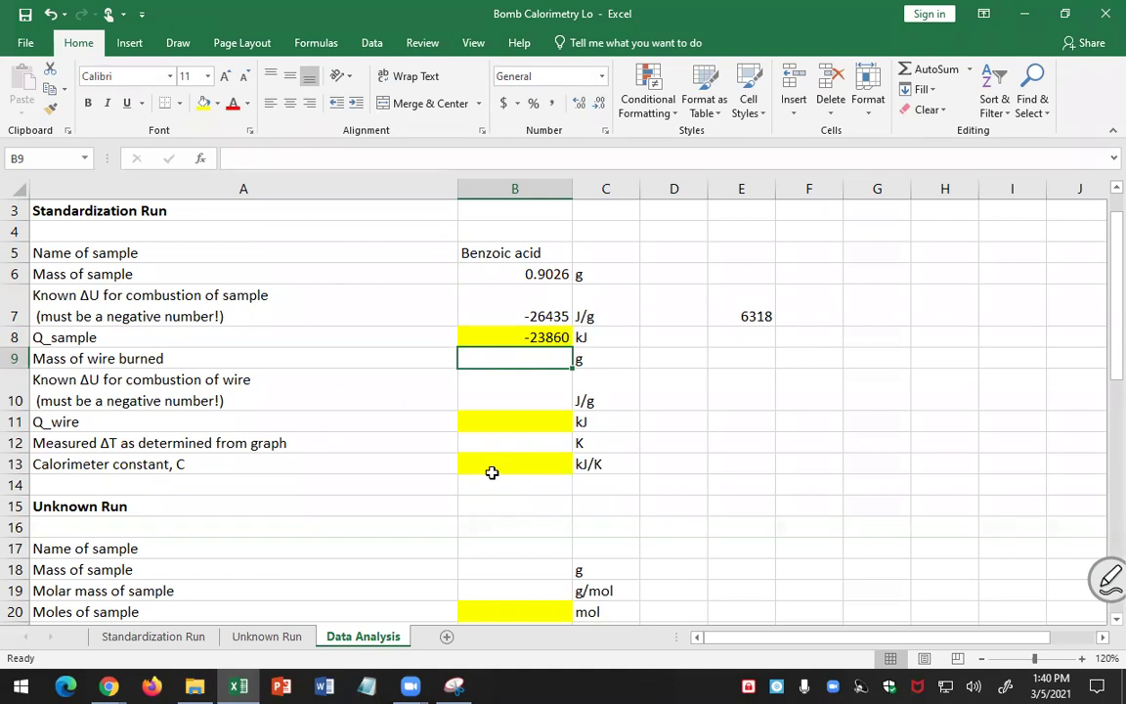
Look up the wire's initial mass on the Standardization Run sheet and enter =0.0247 as the mass of wire burned in B9
click(153, 636)
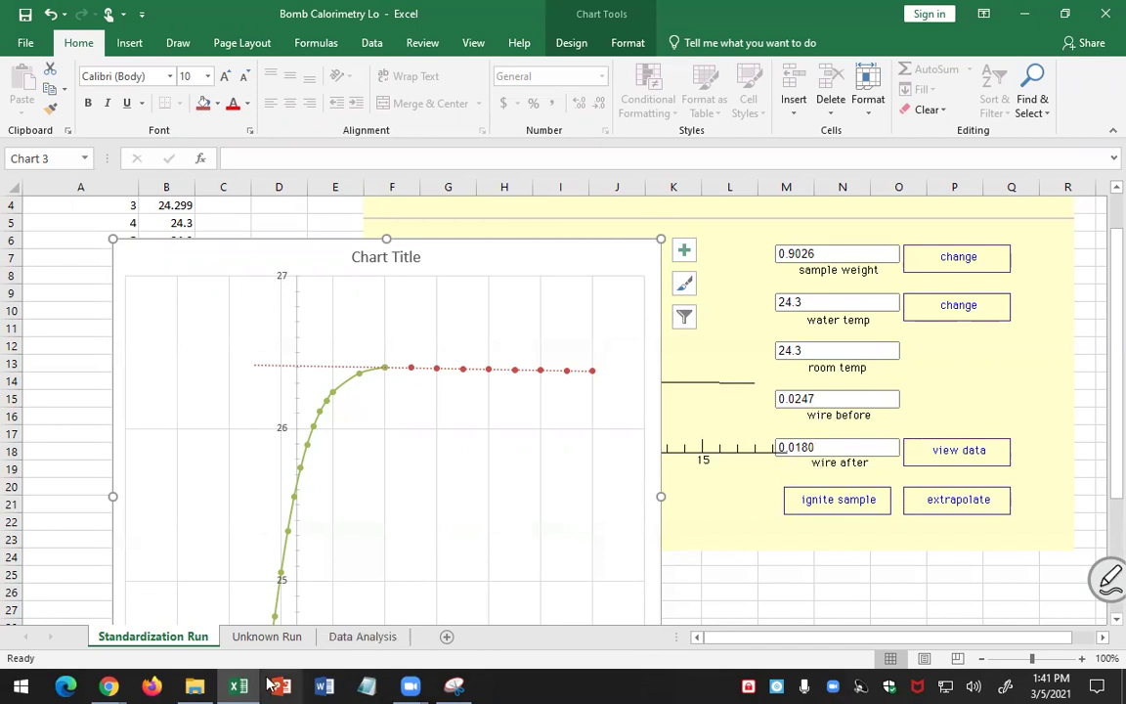
click(367, 636)
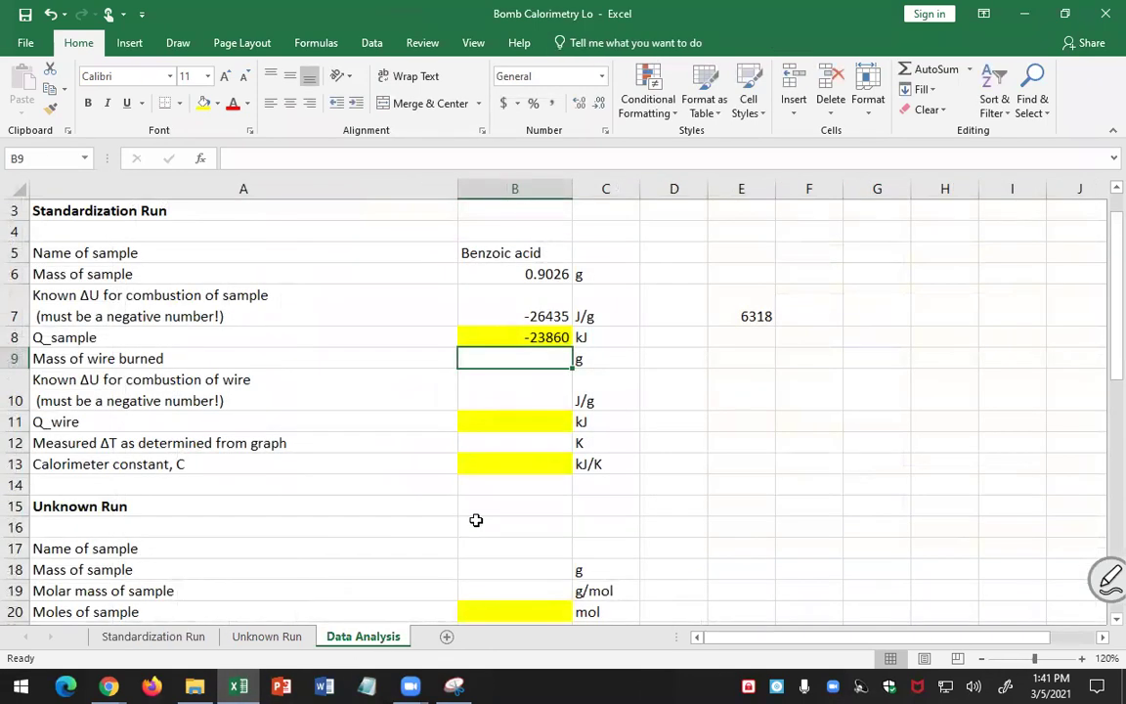
text(=)
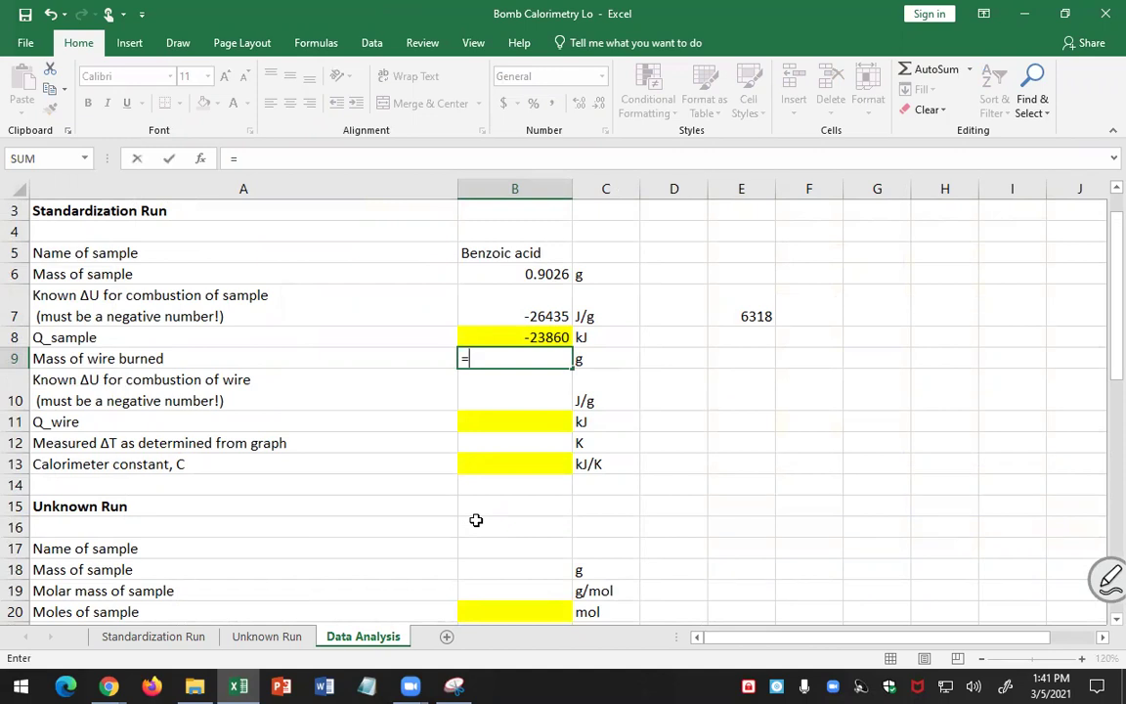
text(0.0247)
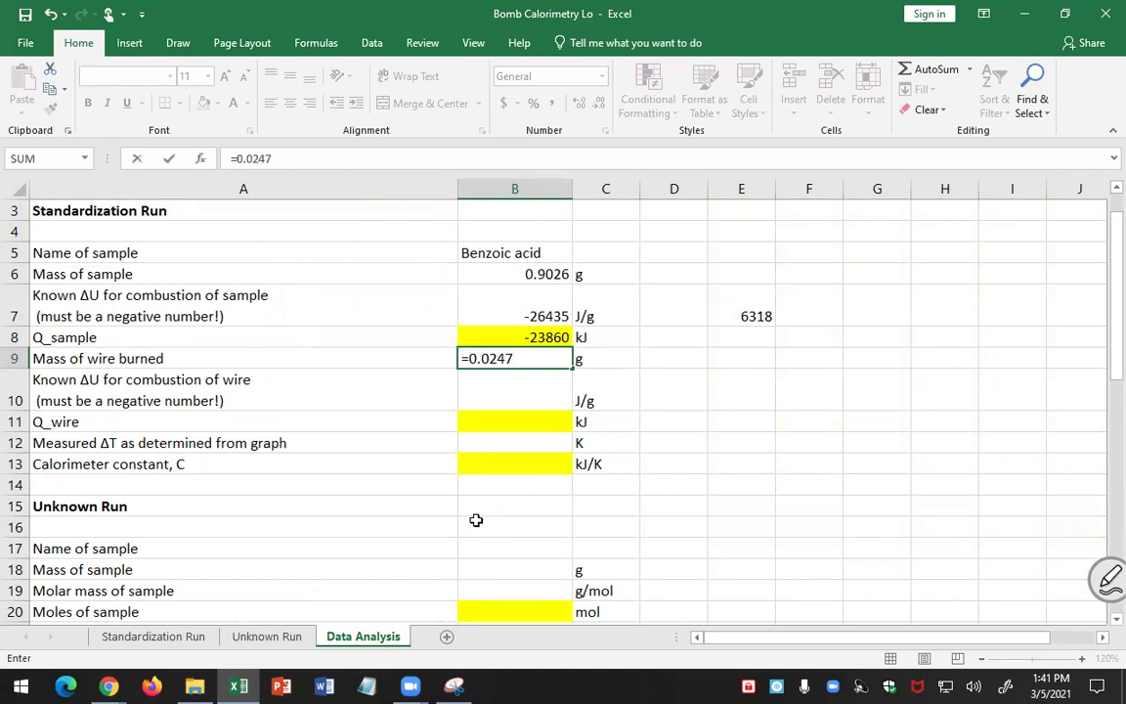
key(Return)
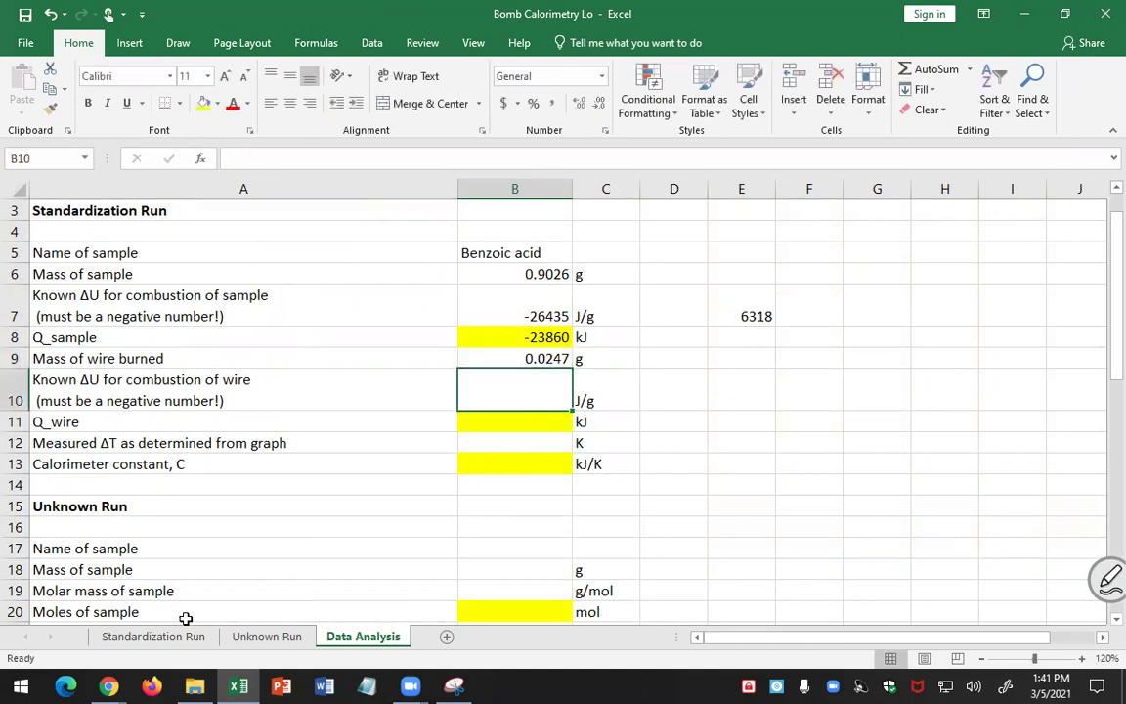
Check the wire's final mass on the Standardization Run sheet and subtract it in B9, making the formula =0.0247-.0180
click(156, 636)
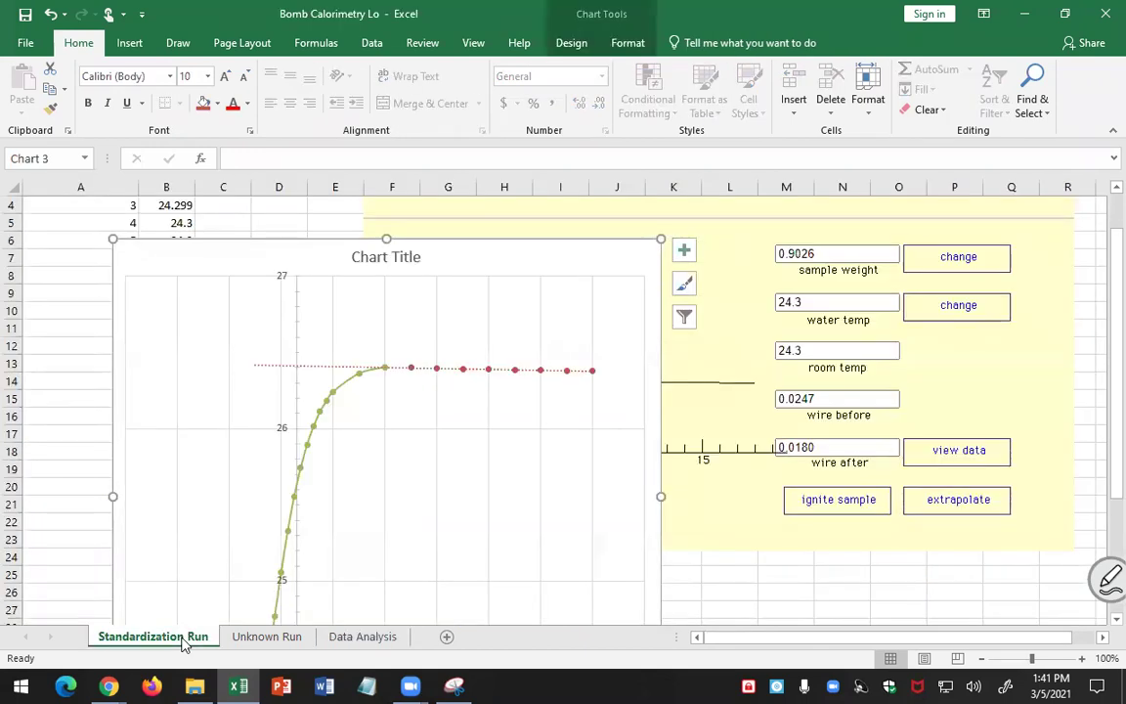
click(354, 636)
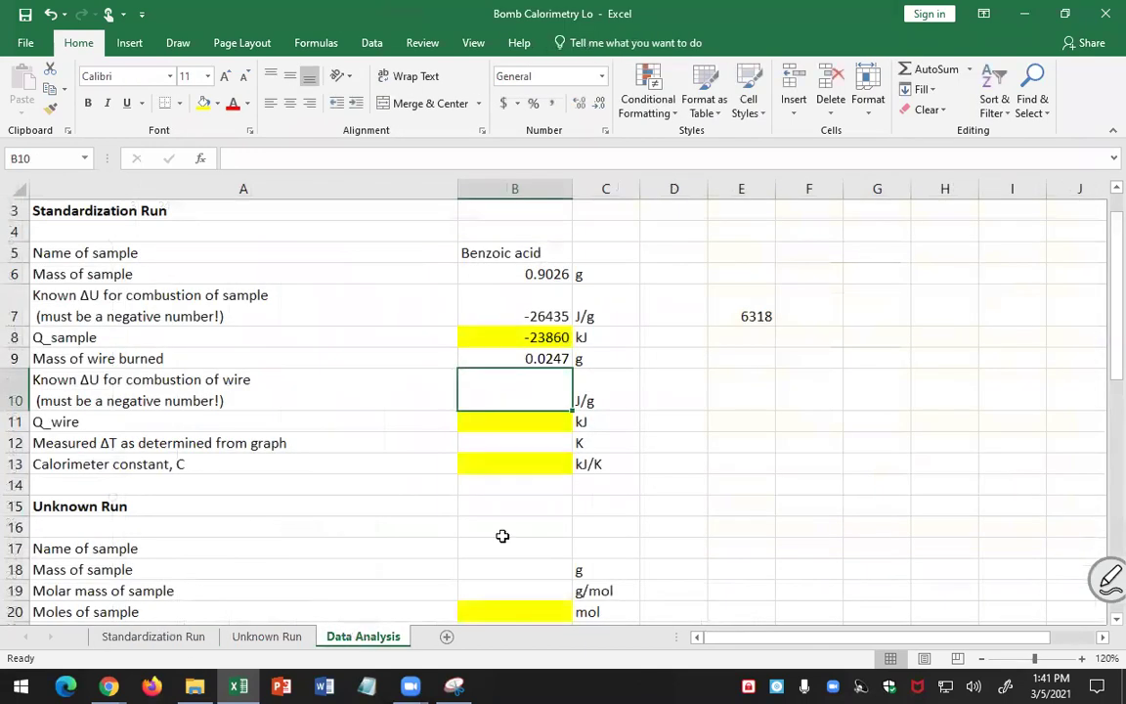
click(548, 358)
double_click(548, 358)
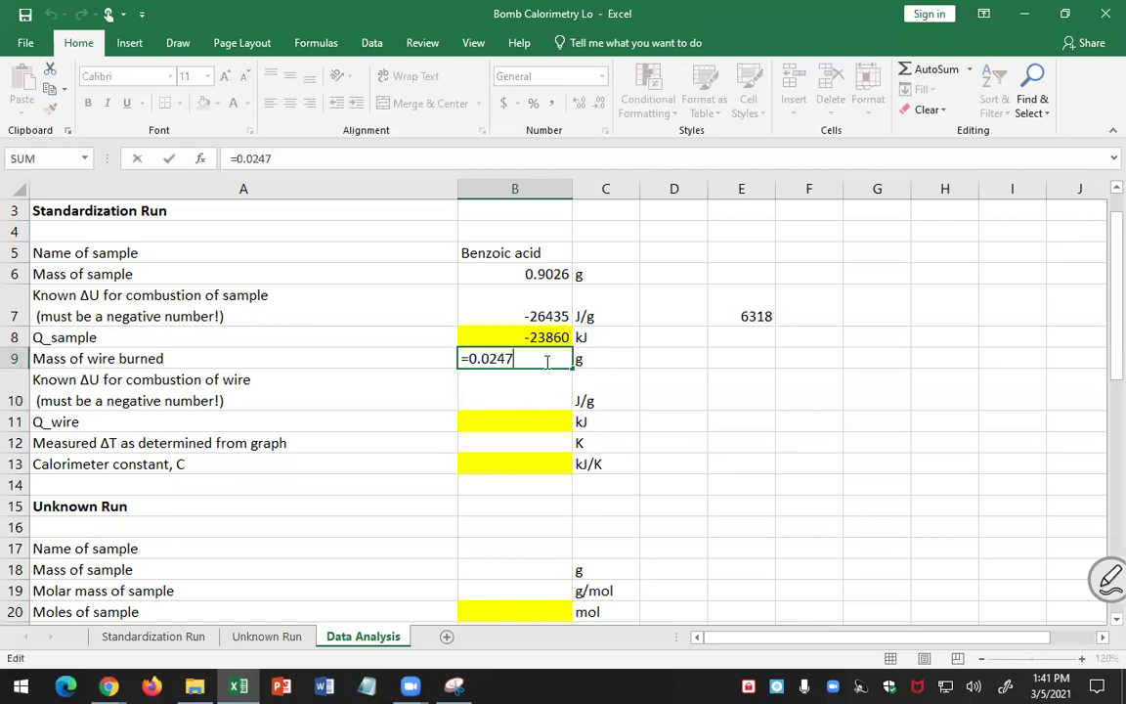
text(-.0180)
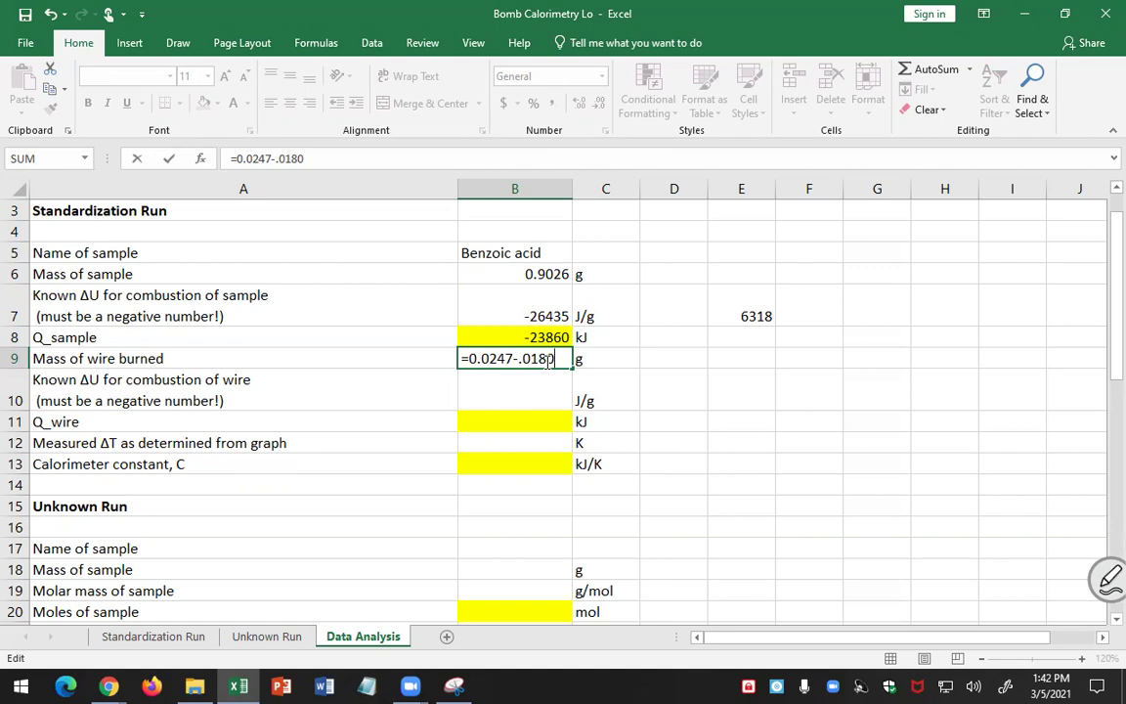
key(Return)
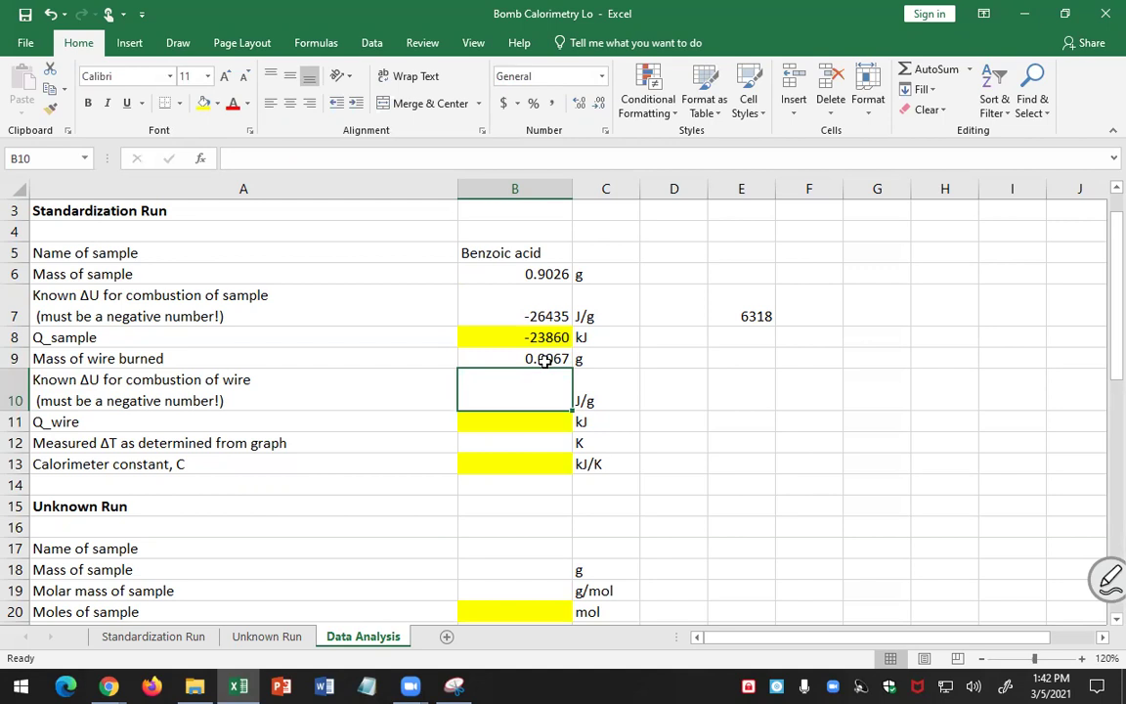
Convert Q_sample in B8 to kJ by extending its formula to =B6*B7/1000
key(Up)
key(Up)
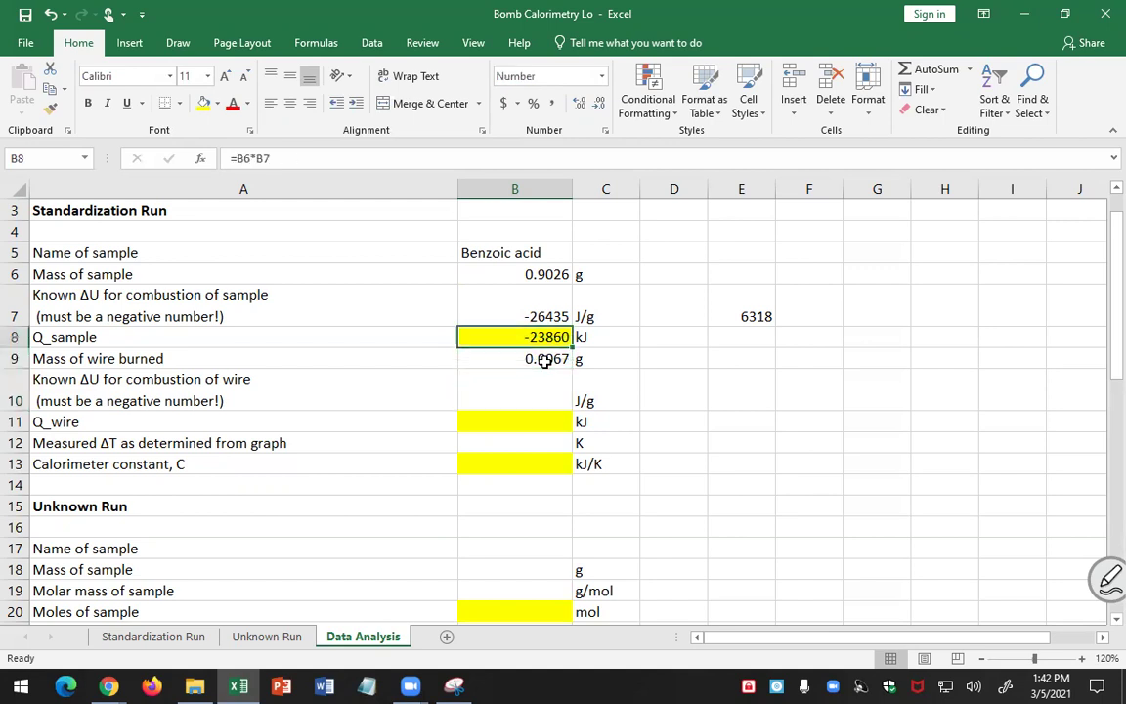
key(Right)
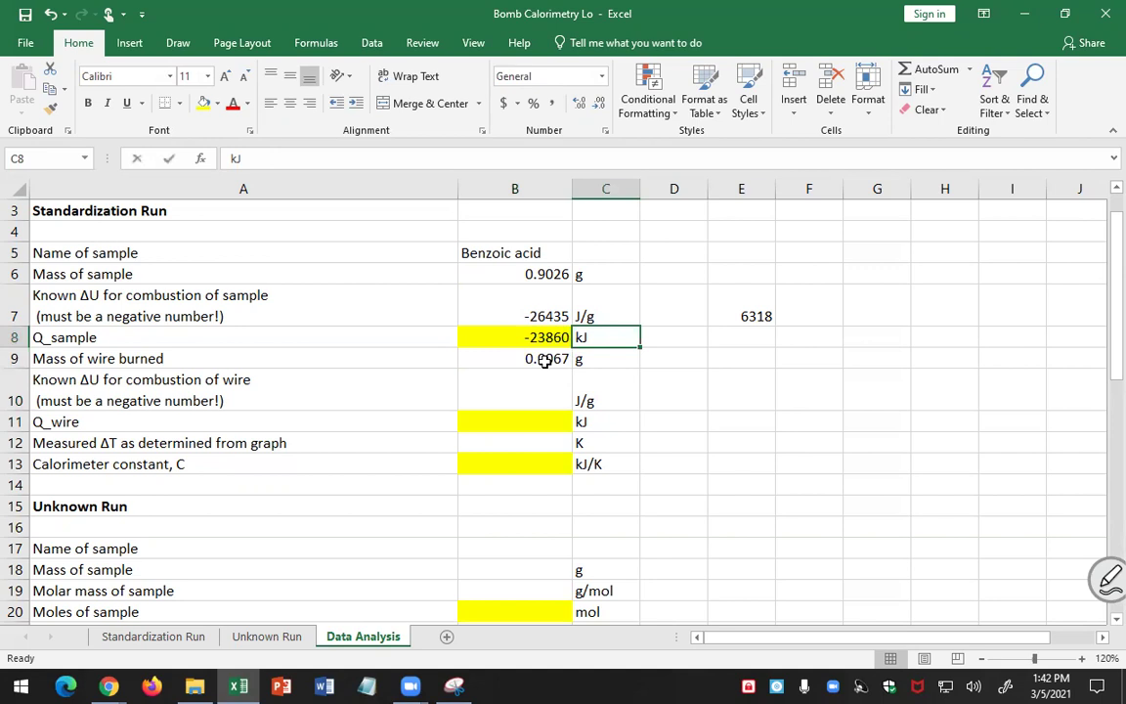
key(Left)
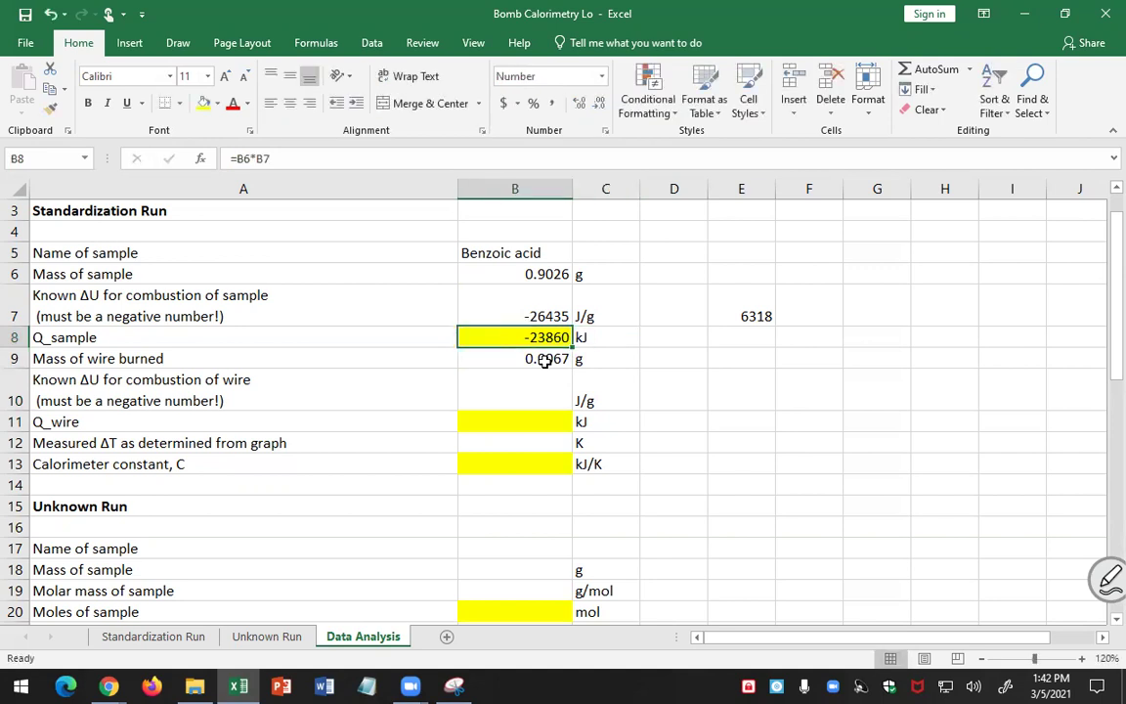
key(F2)
text(/1000)
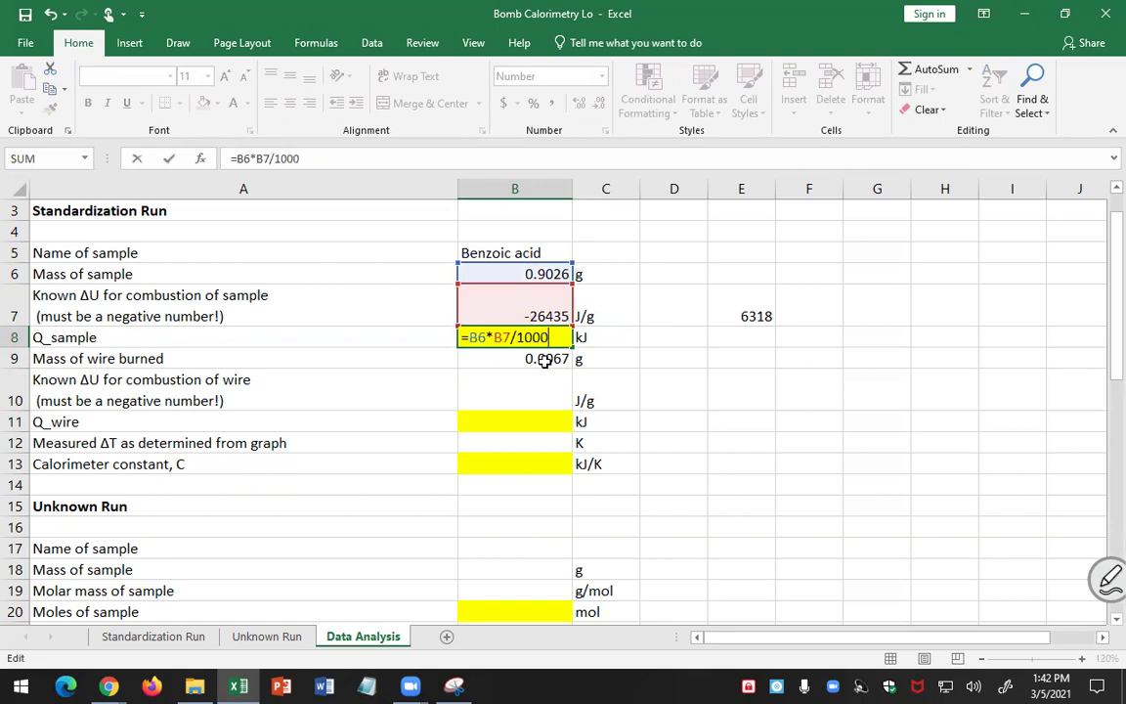
key(Return)
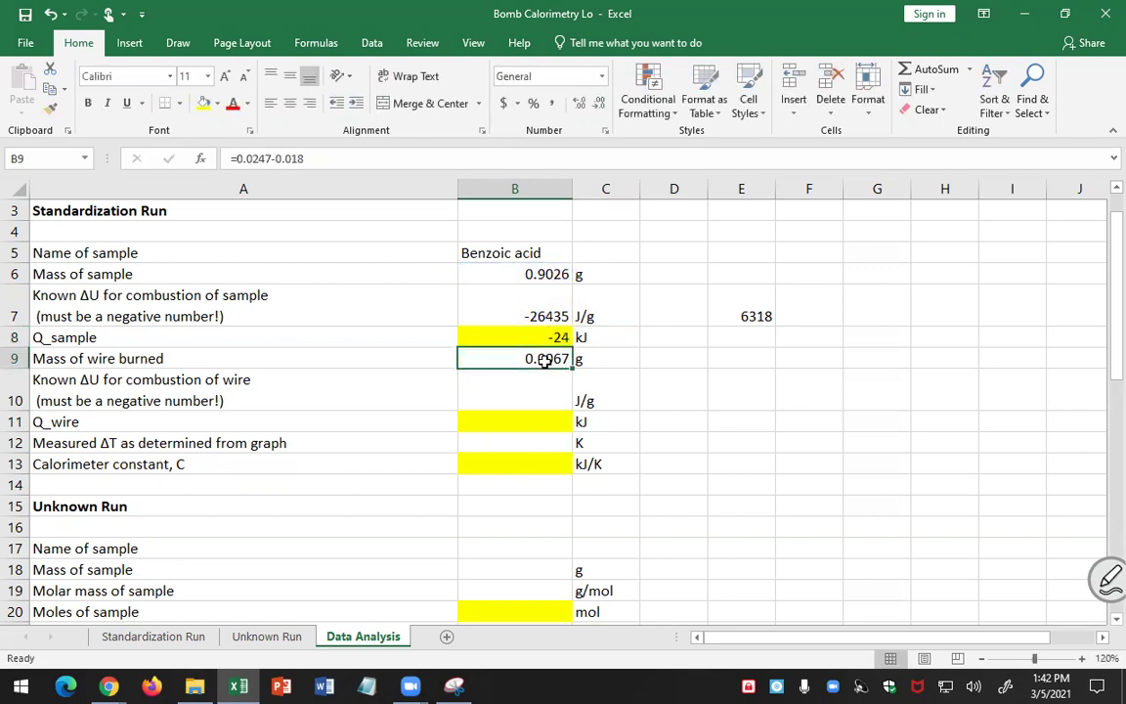
Show Q_sample in B8 with three decimal places
click(541, 338)
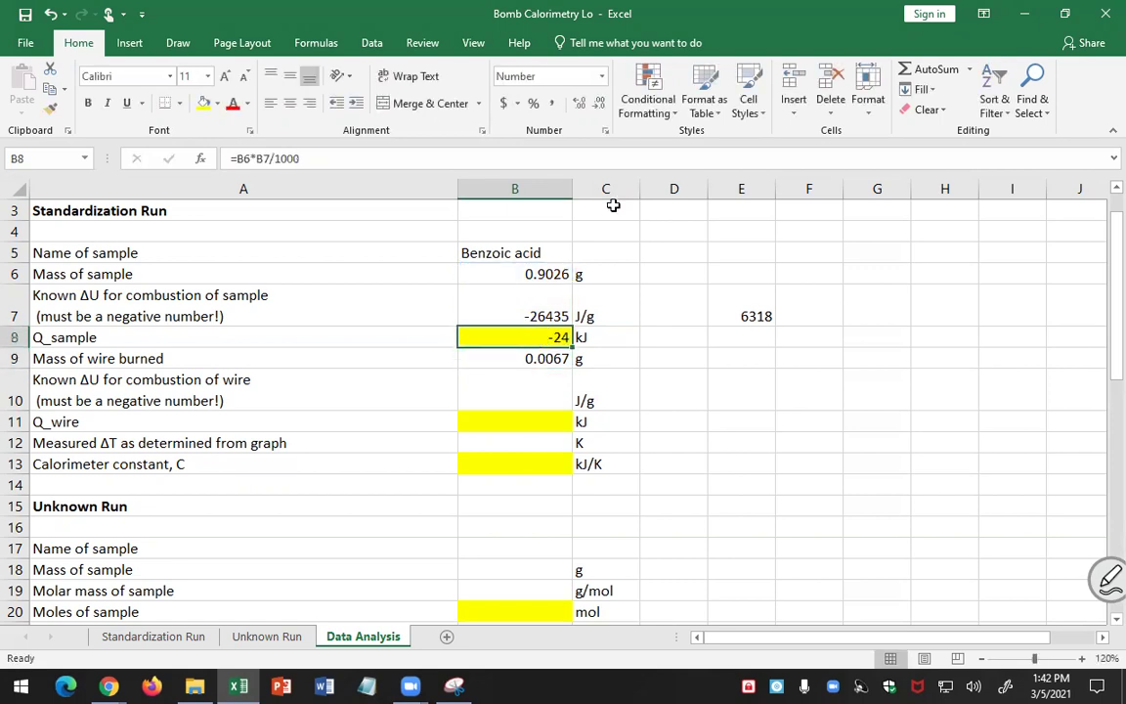
click(581, 108)
click(581, 108)
click(580, 108)
click(581, 107)
click(599, 103)
Format the mass of wire burned in B9 as a number with four decimal places
click(543, 358)
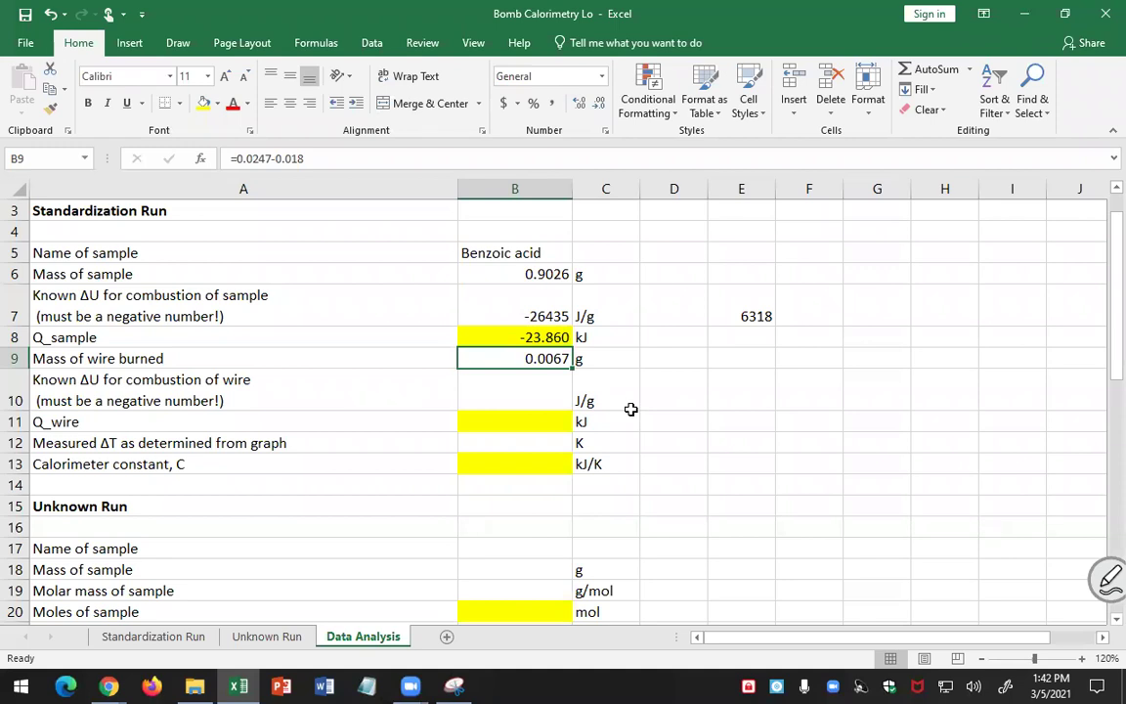
click(596, 337)
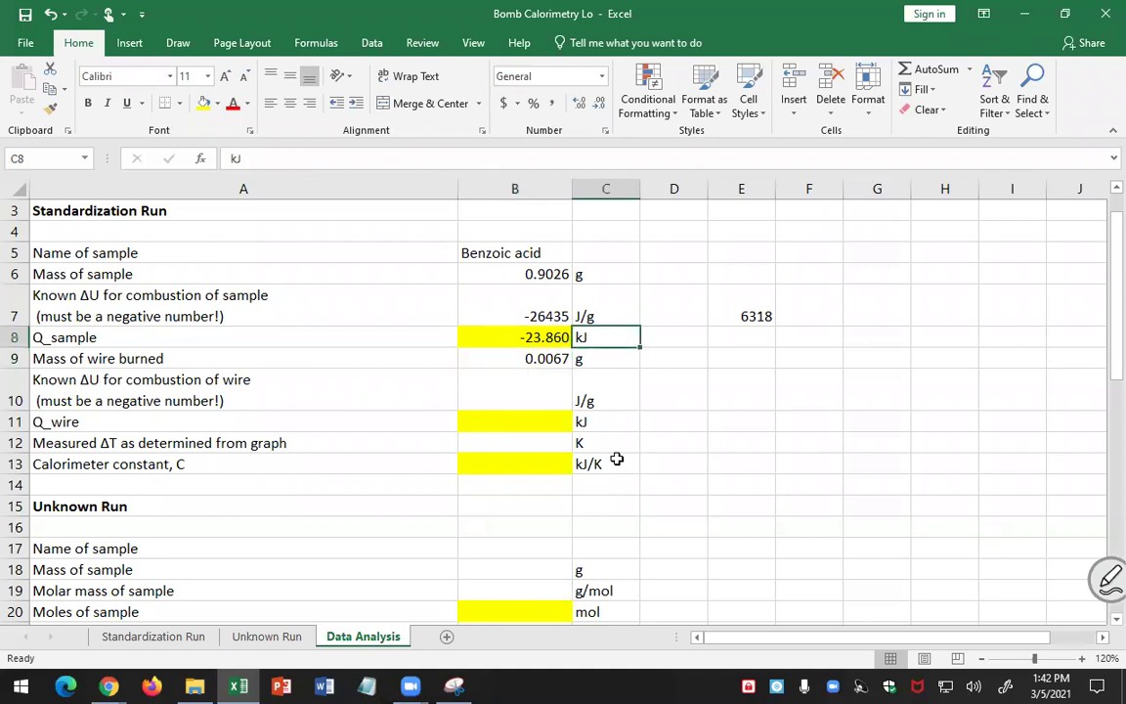
click(525, 362)
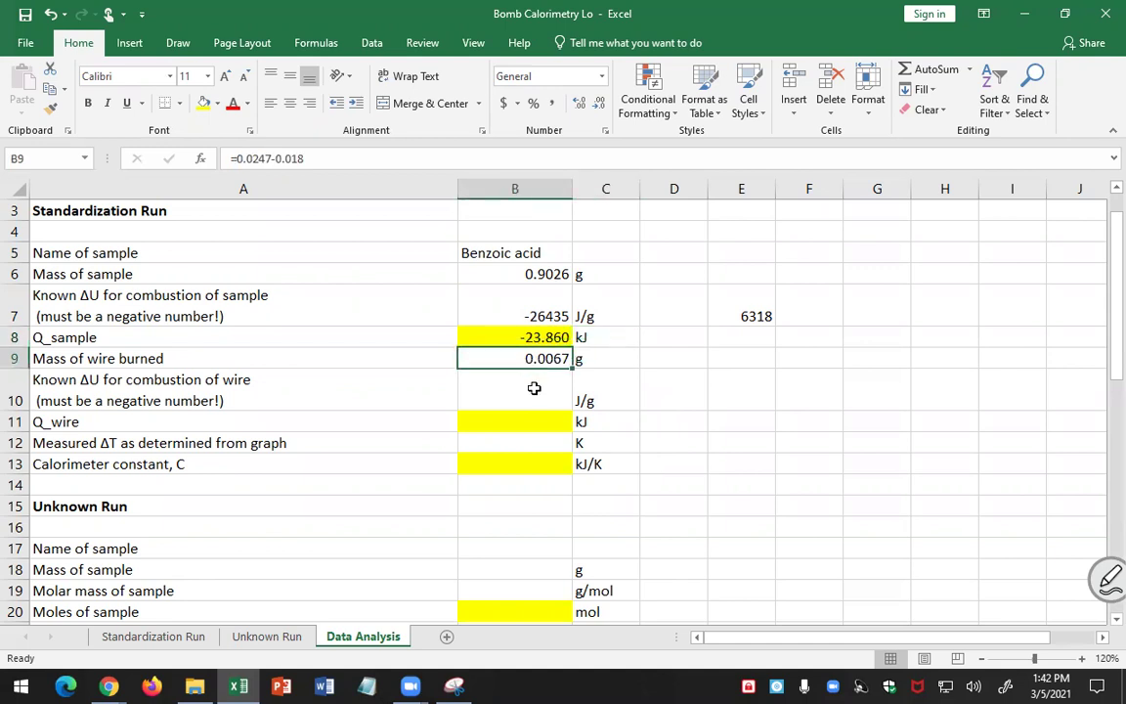
click(596, 103)
click(580, 108)
click(580, 107)
click(579, 107)
click(600, 108)
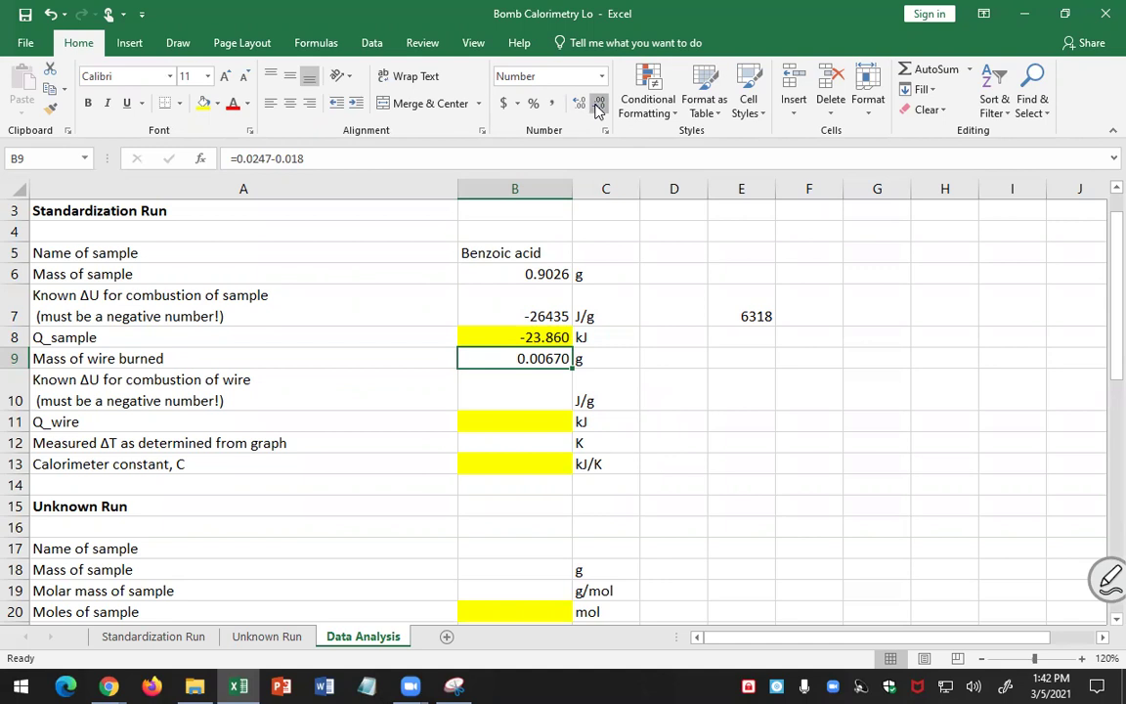
click(599, 108)
click(551, 404)
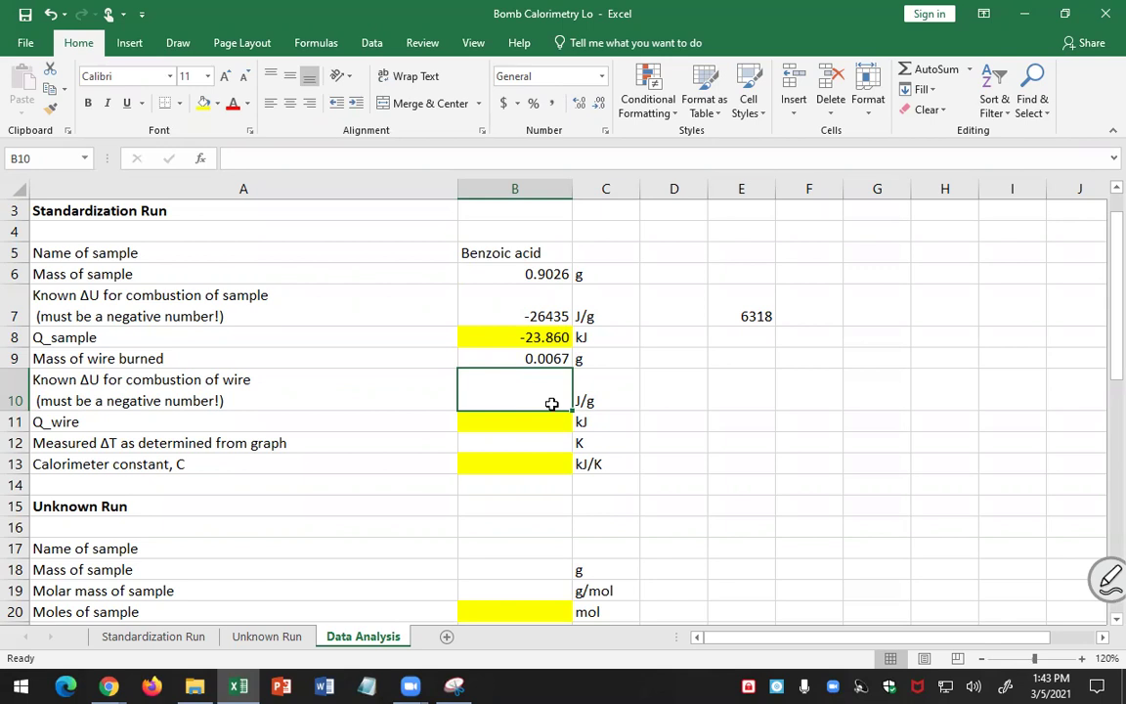
key(Right)
key(Right)
key(Right)
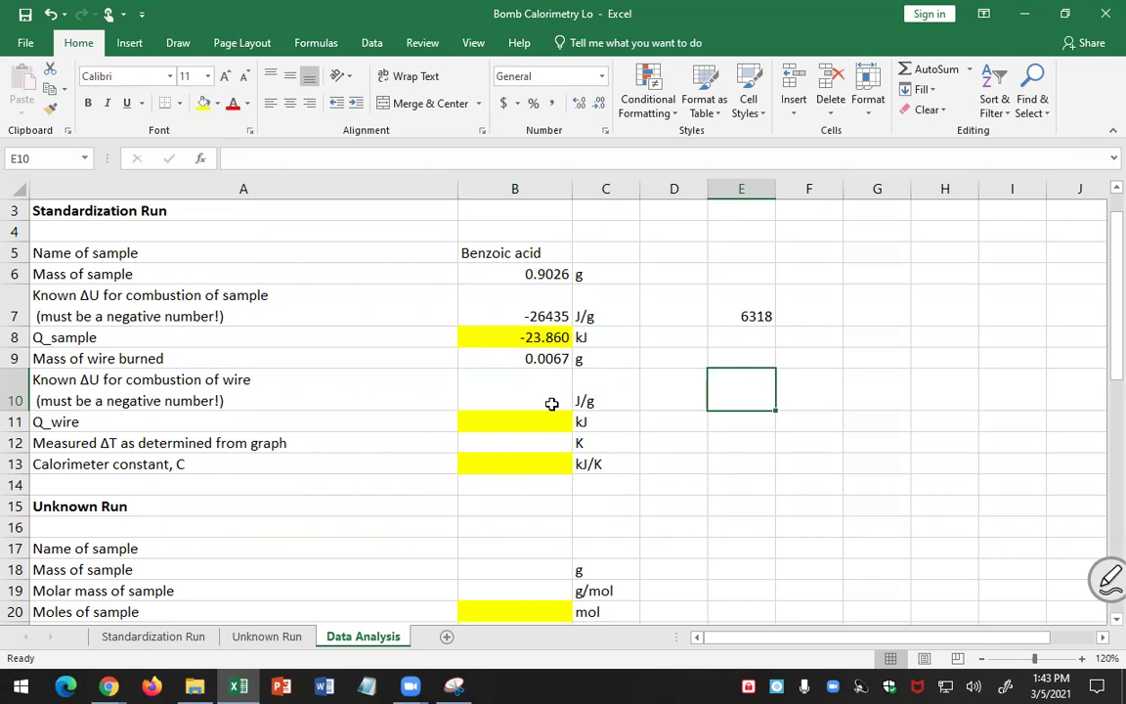
click(551, 404)
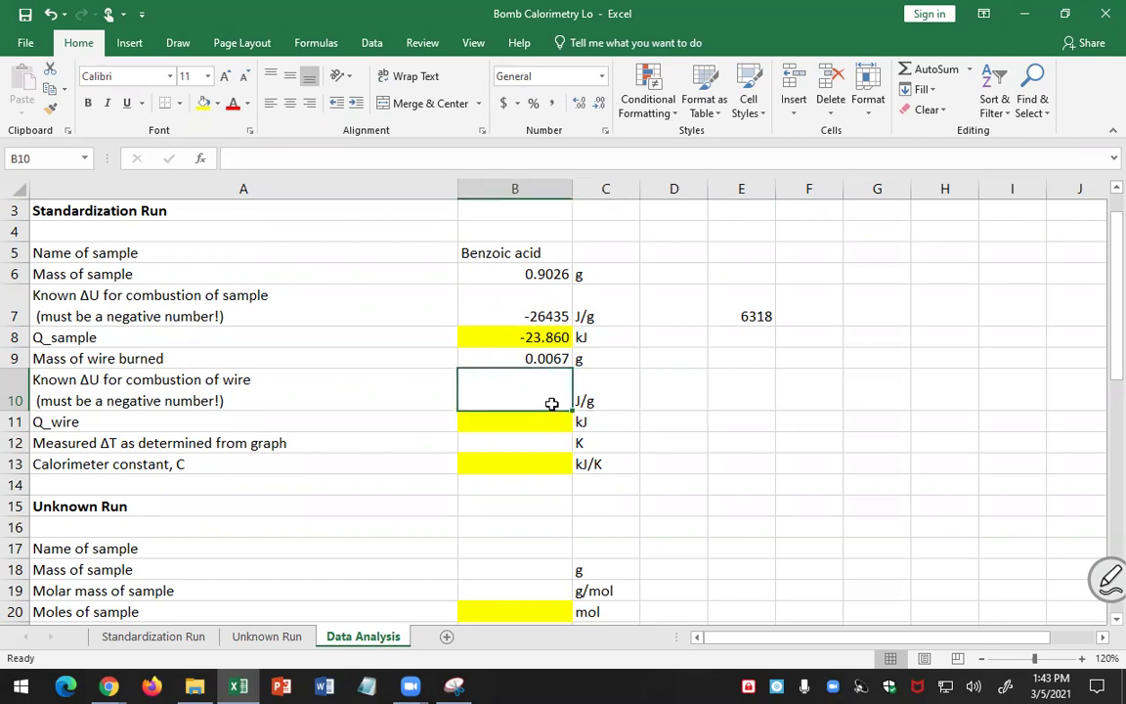
text(+14)
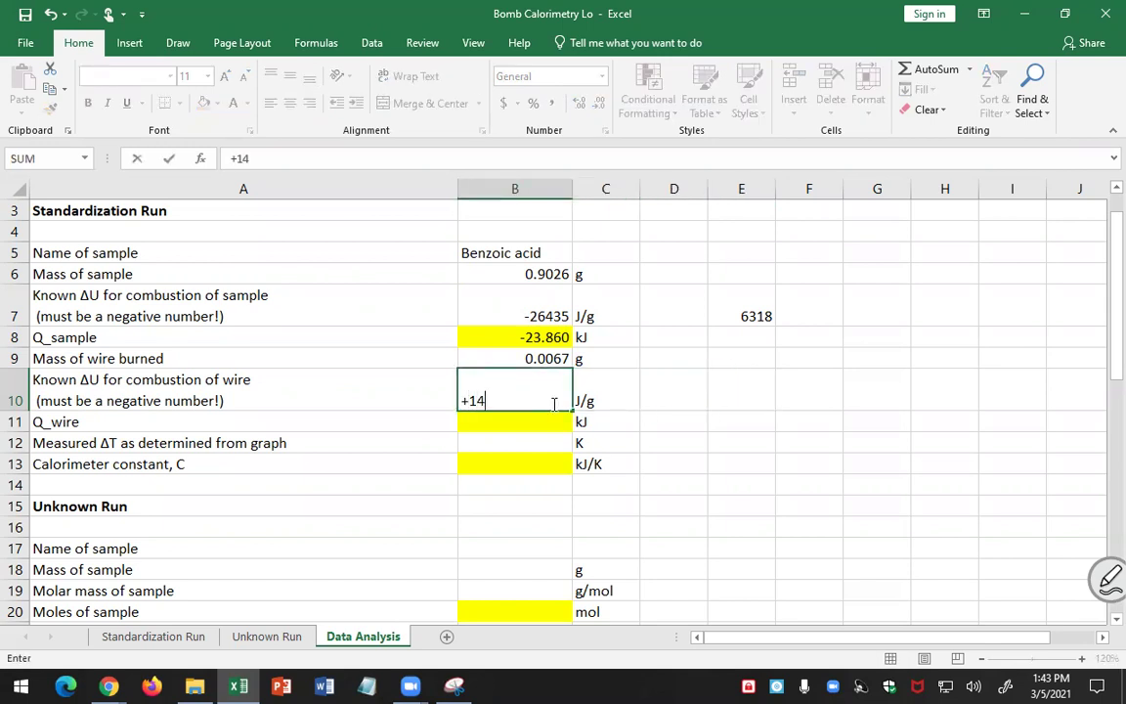
text(00*)
key(BackSpace)
key(BackSpace)
key(BackSpace)
key(BackSpace)
key(BackSpace)
key(BackSpace)
Enter the wire's known ΔU of combustion in B10 as =-1400*4.184 and show it without decimal places
text(=-1400*4.184)
key(Return)
click(553, 403)
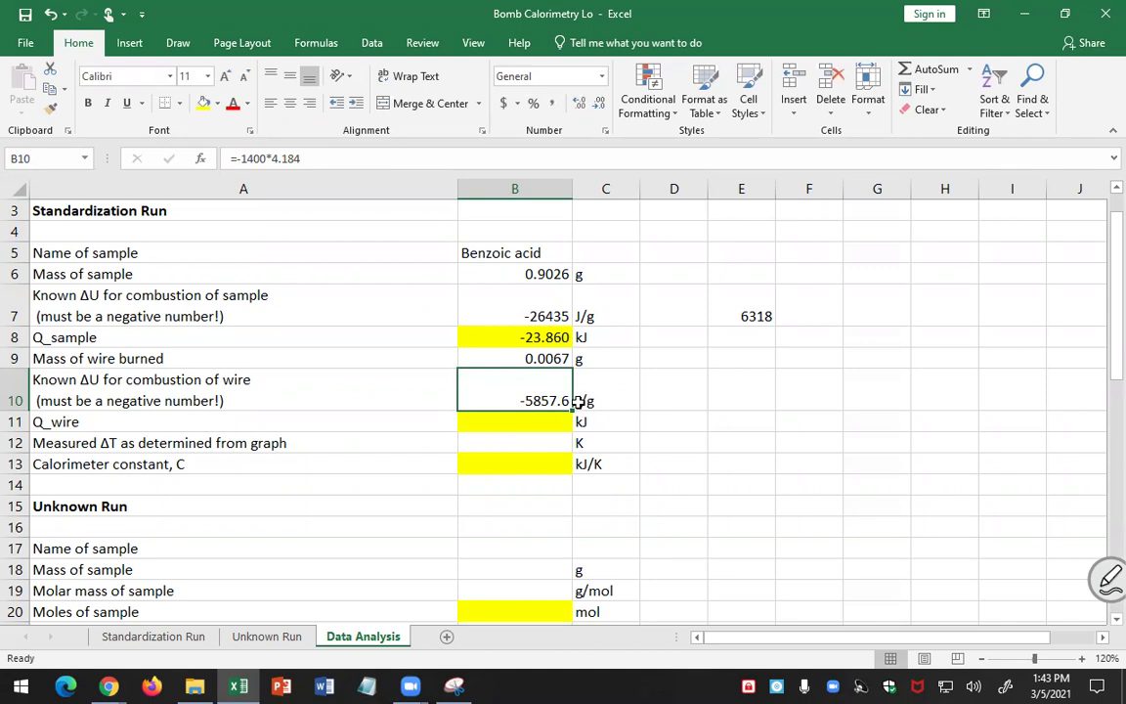
click(598, 107)
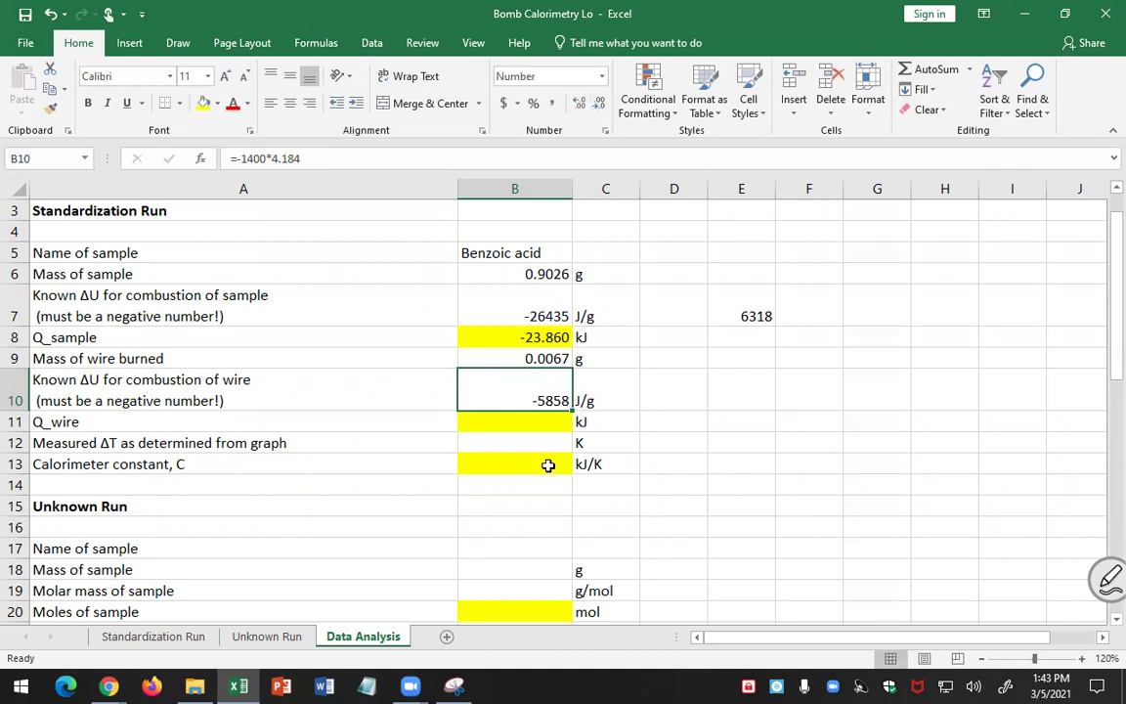
Calculate Q_wire in B11 by multiplying the mass of wire burned by the wire's known ΔU, using =B9*B10
click(524, 422)
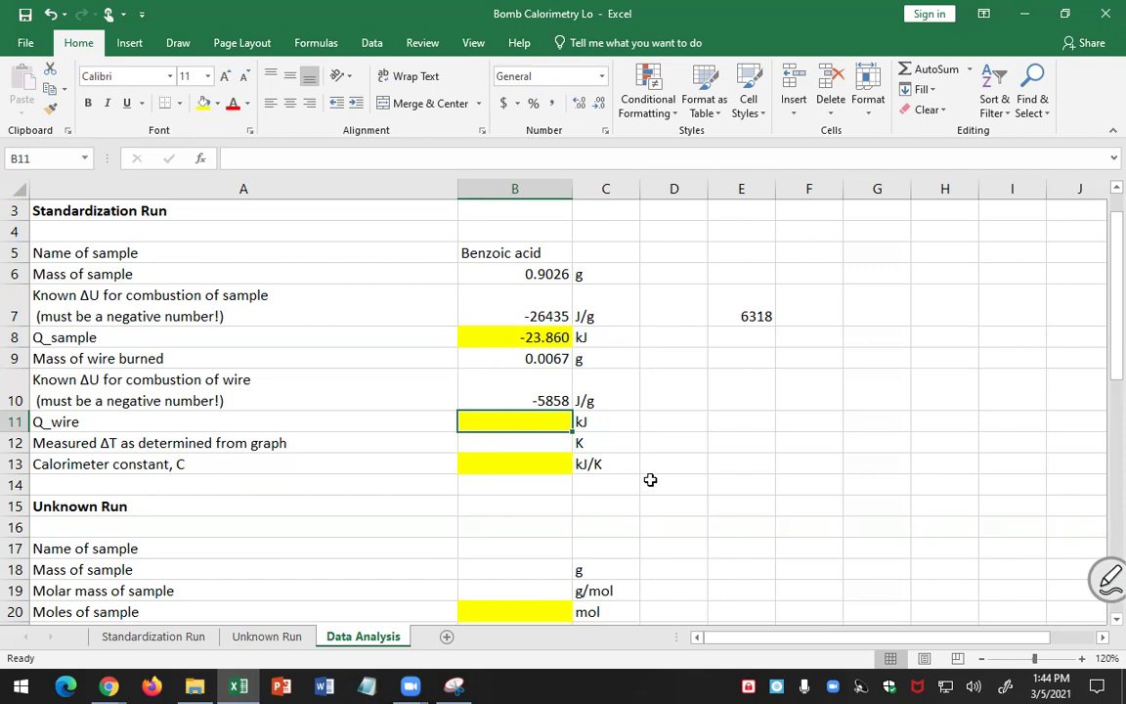
click(553, 361)
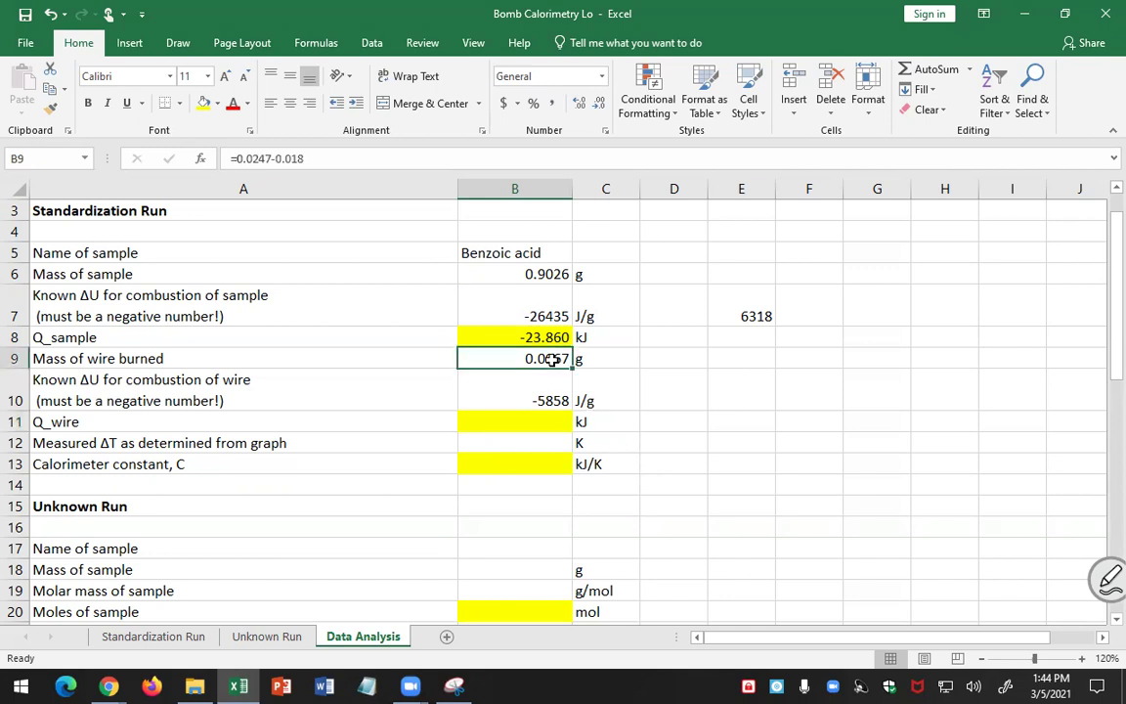
click(555, 402)
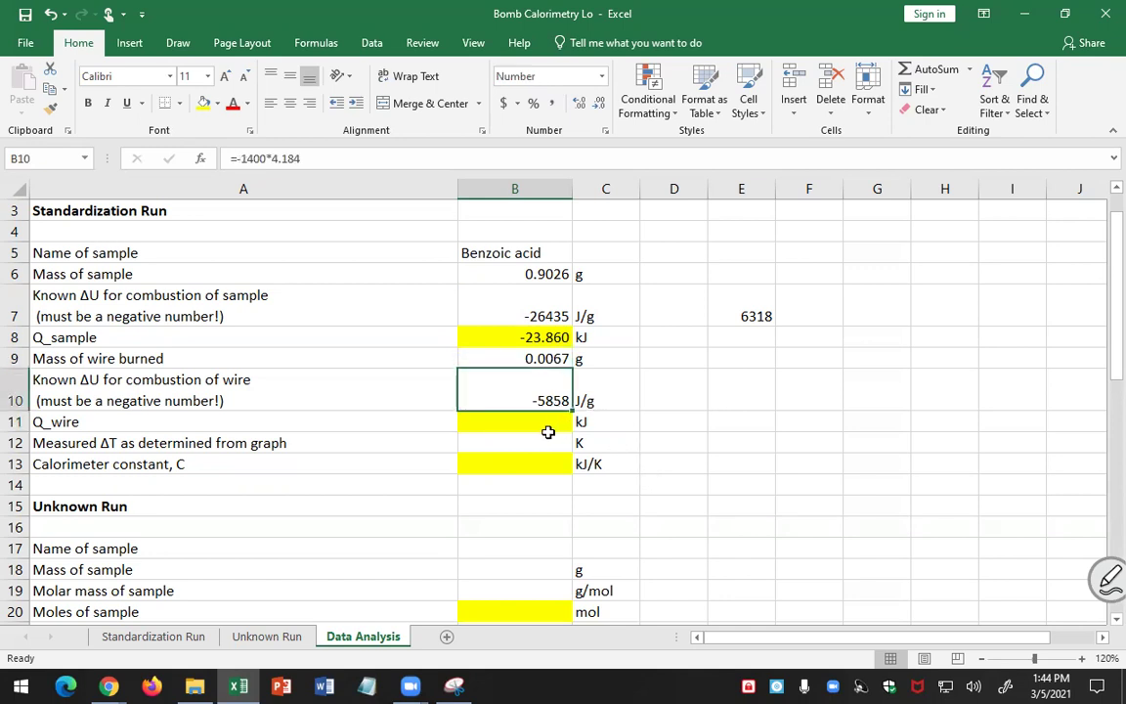
key(Down)
key(Down)
click(544, 420)
text(=)
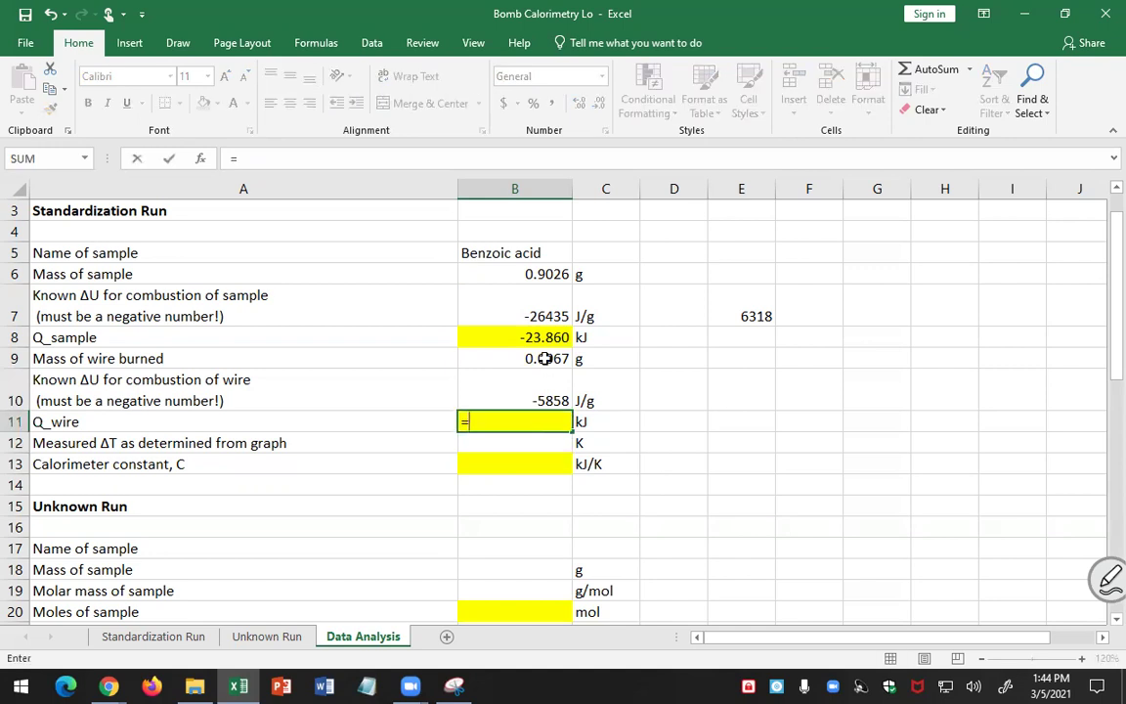
click(543, 359)
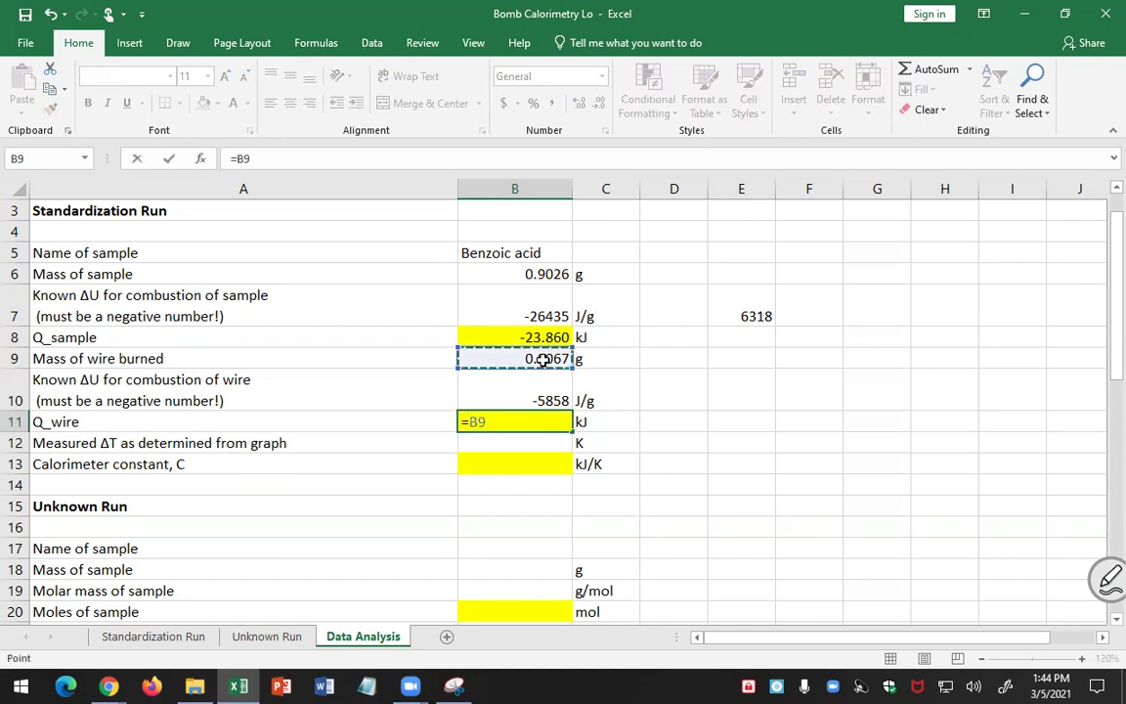
text(*)
click(529, 395)
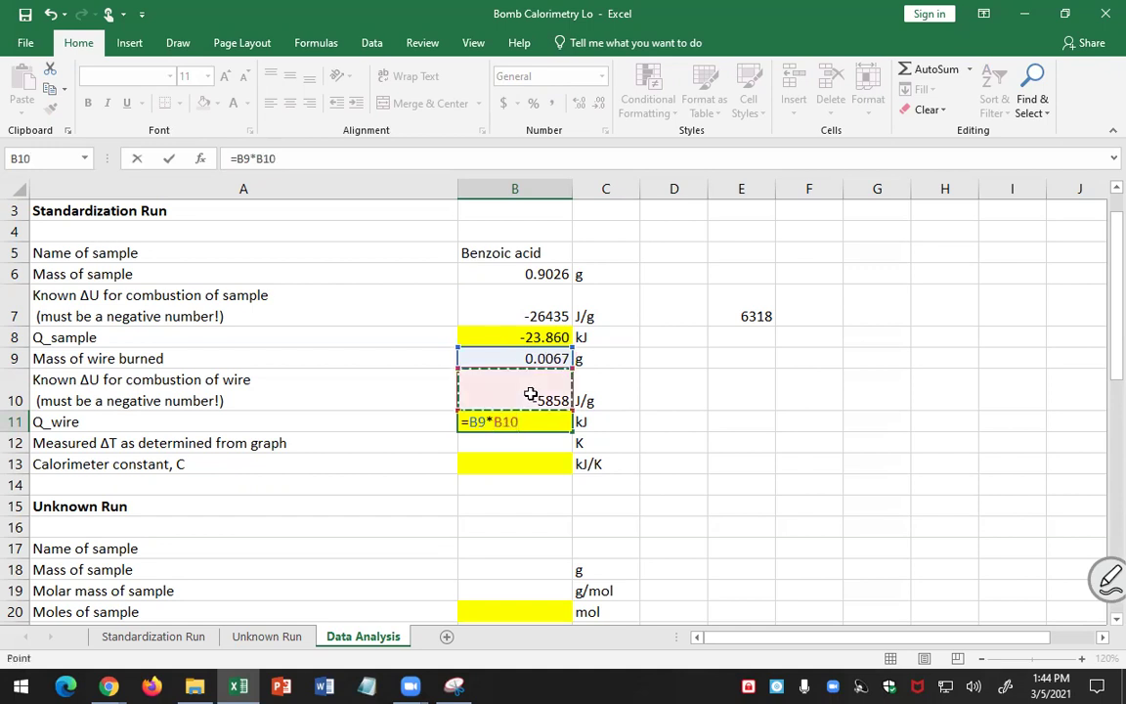
key(Return)
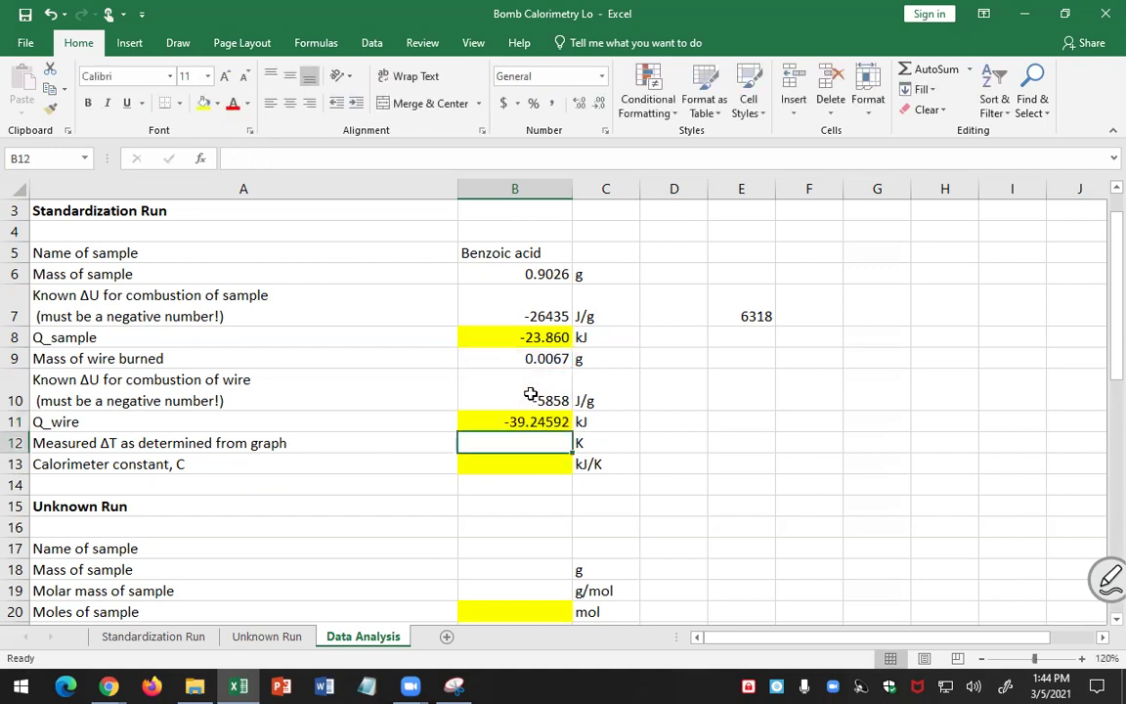
Convert Q_wire in B11 to kJ by extending its formula to =B9*B10/1000
key(Up)
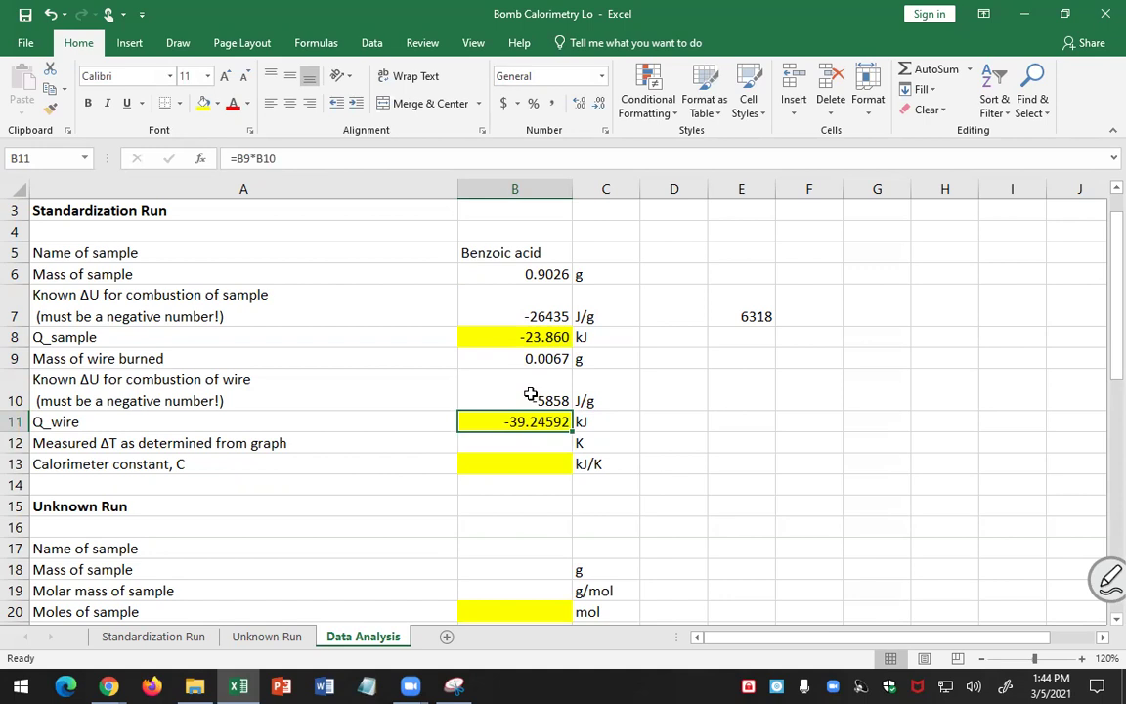
key(F2)
text(/1000)
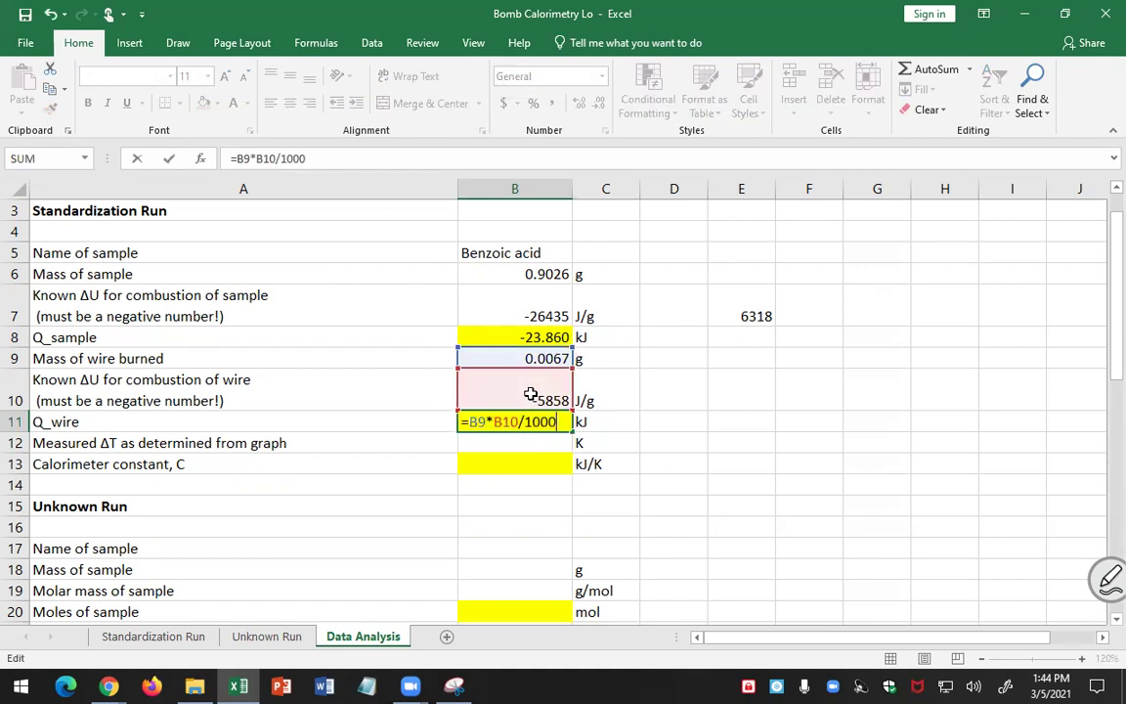
key(Return)
Format Q_wire in B11 as a number with four decimal places
key(Up)
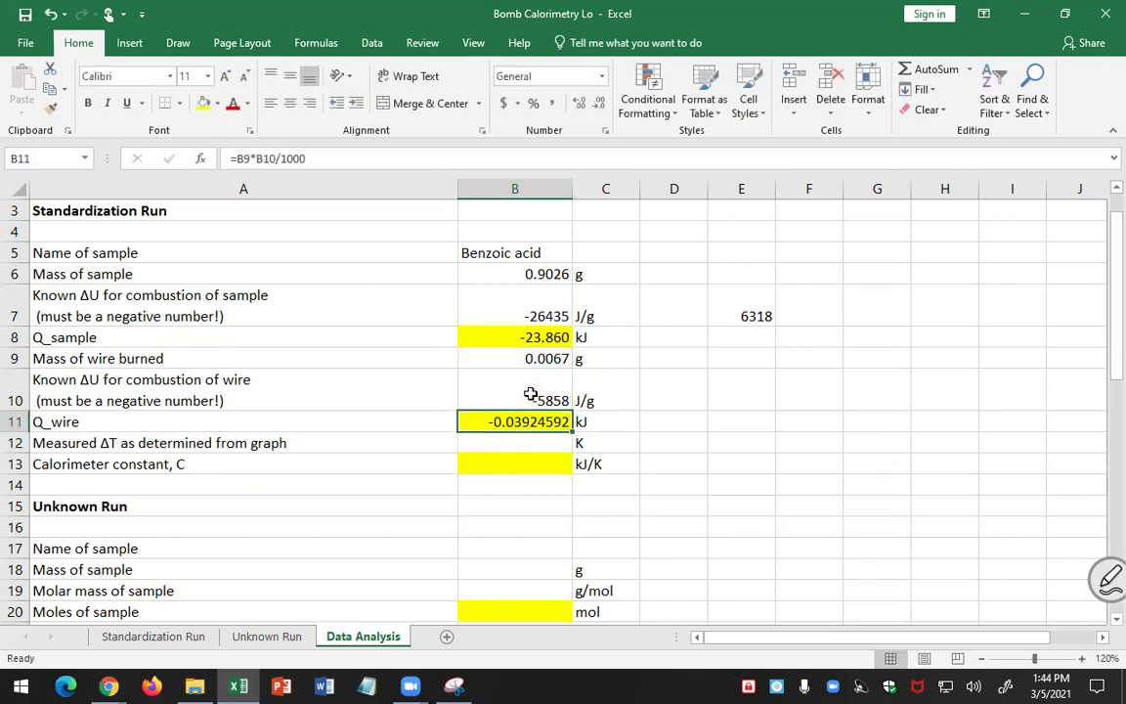
click(579, 106)
click(599, 106)
click(600, 105)
click(599, 105)
click(599, 106)
click(599, 106)
click(599, 105)
click(557, 358)
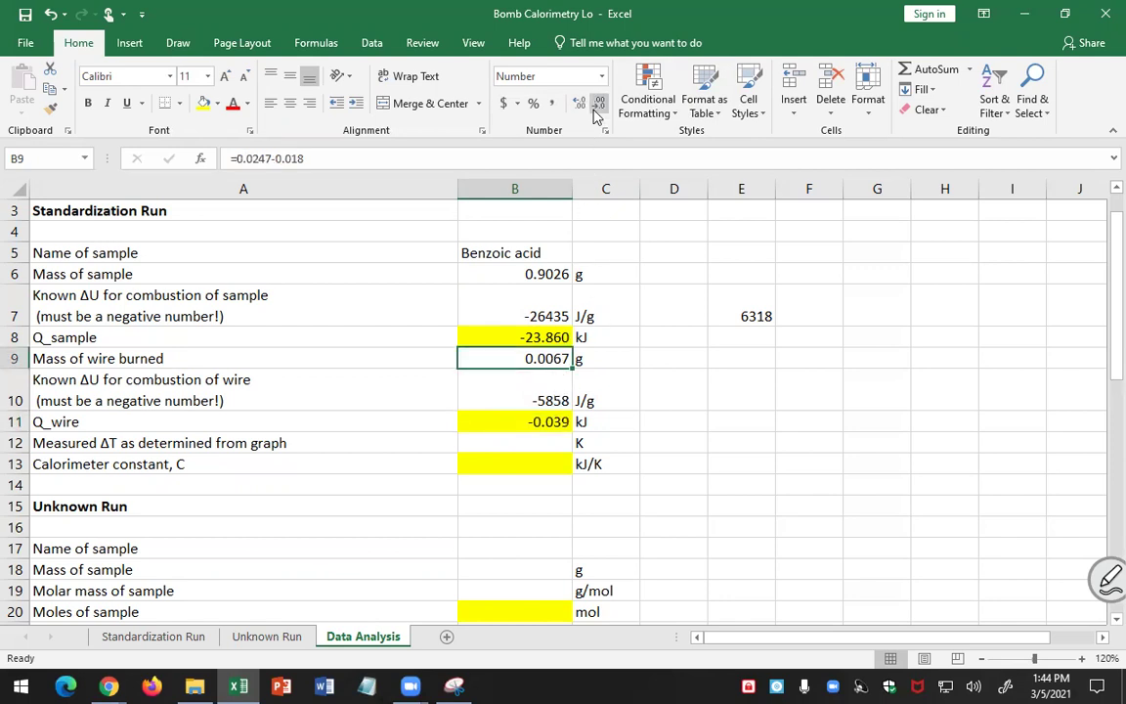
click(559, 421)
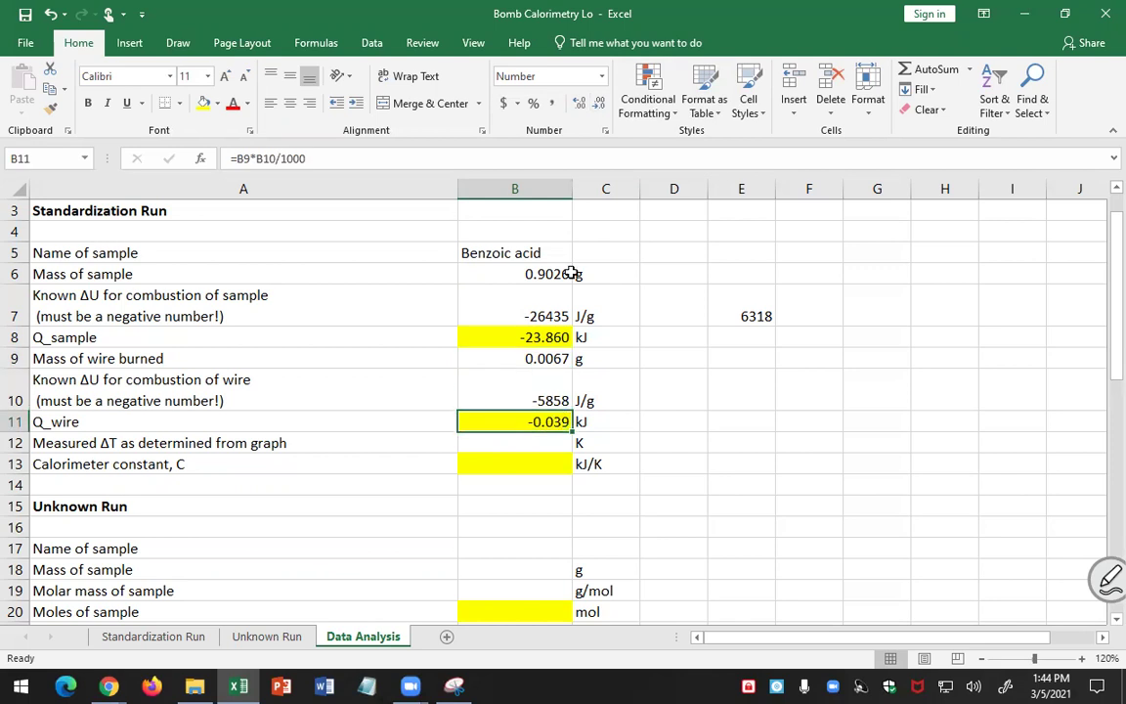
click(598, 109)
click(580, 109)
click(580, 110)
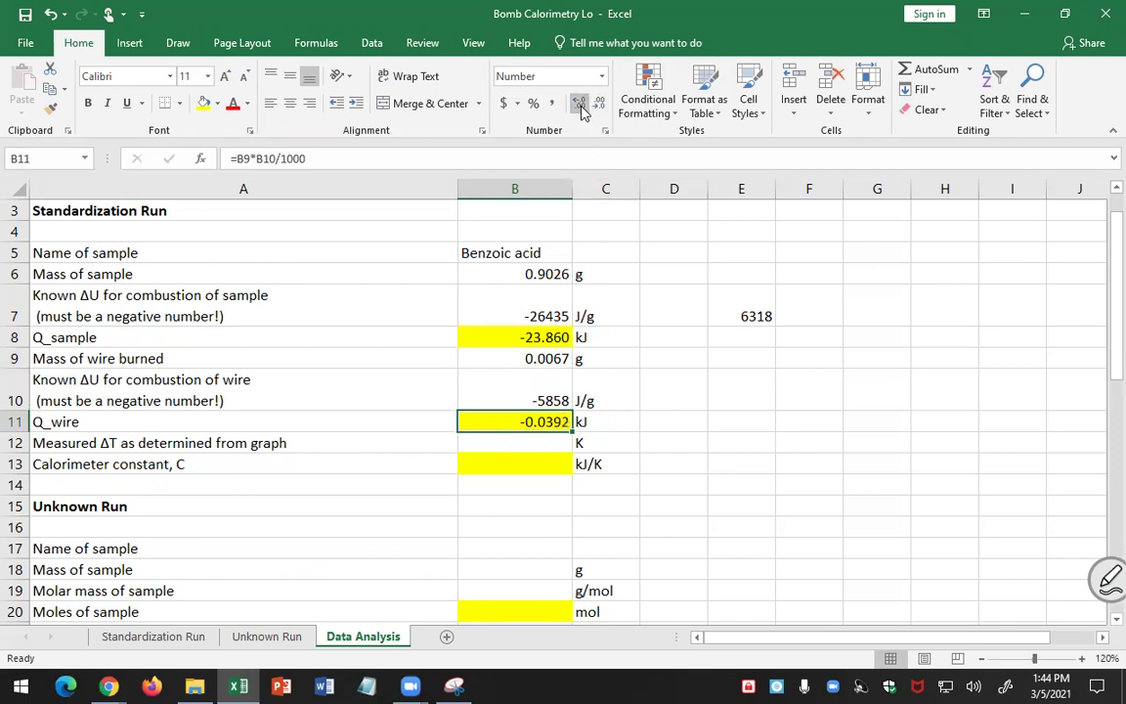
Review the formula behind the wire's known ΔU in B10 and compare the Q_wire and Q_sample values
click(553, 401)
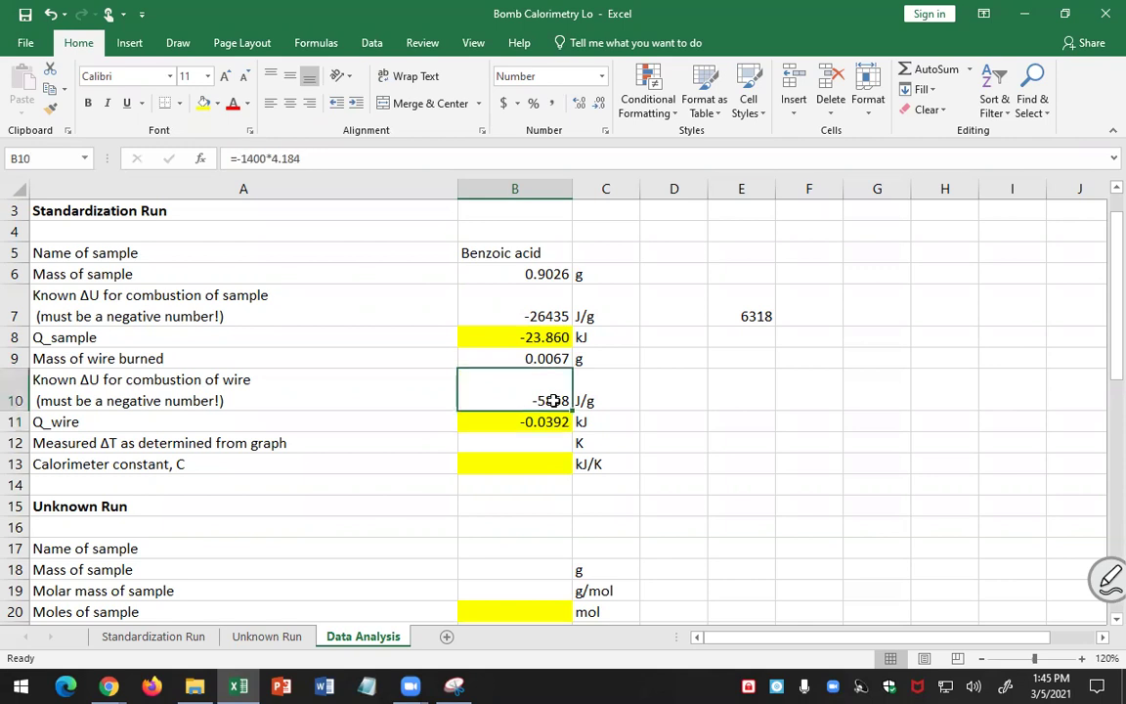
double_click(553, 401)
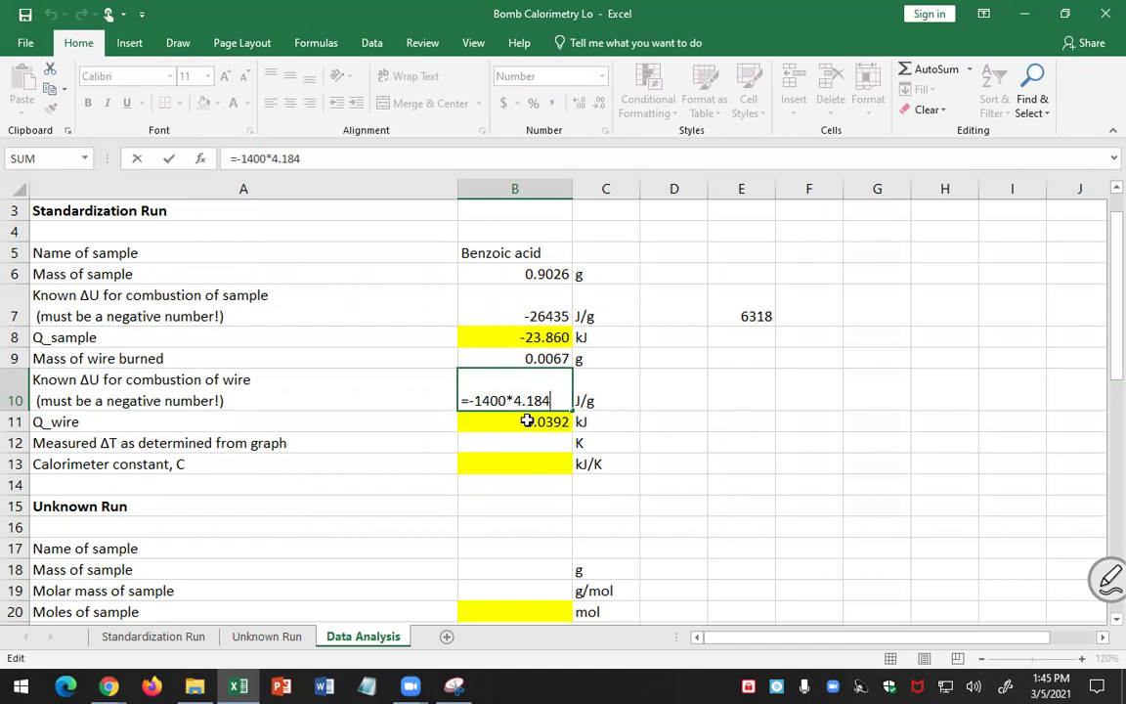
key(ctrl+Return)
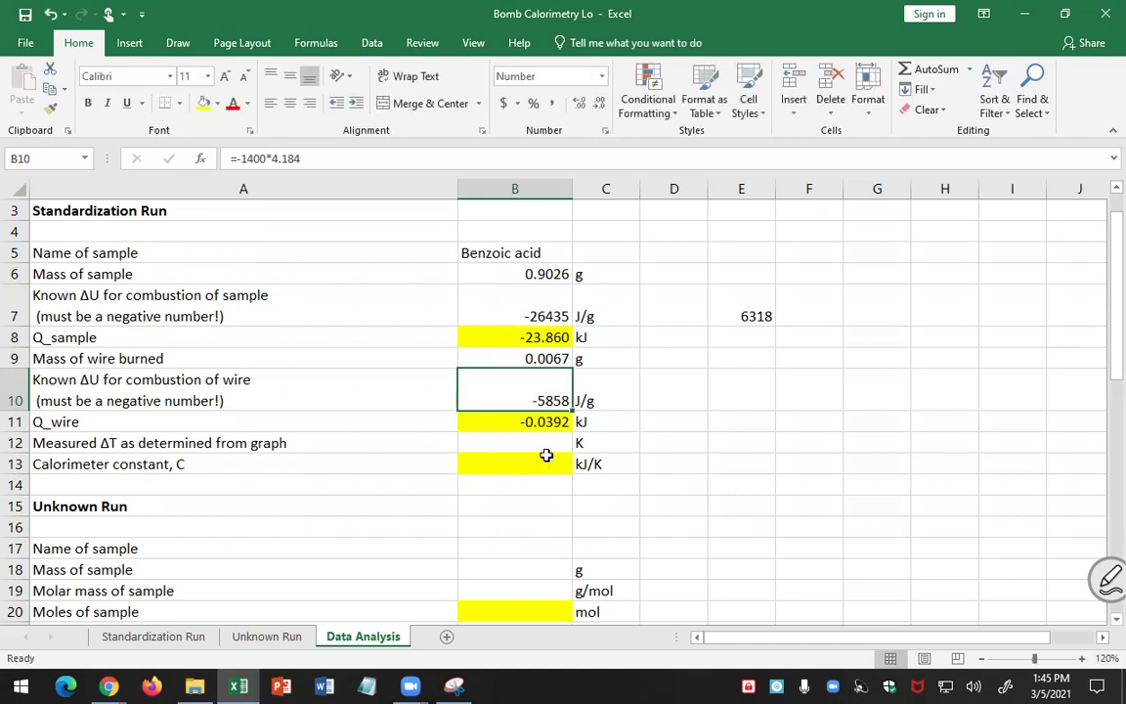
click(527, 421)
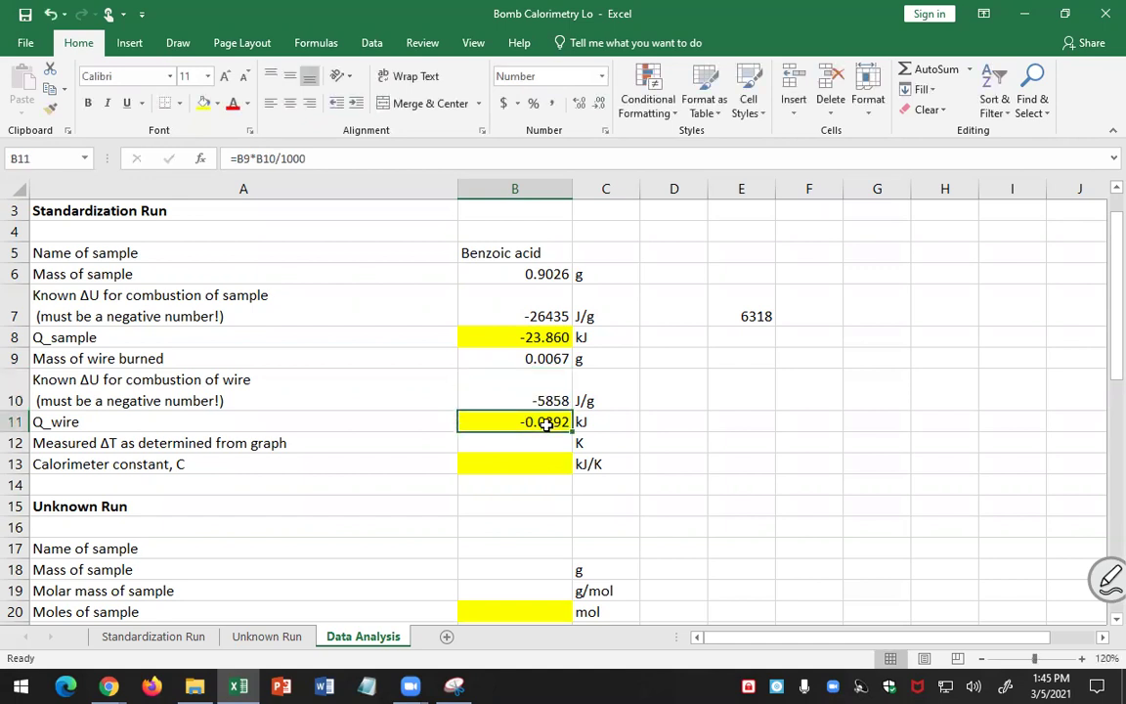
click(552, 340)
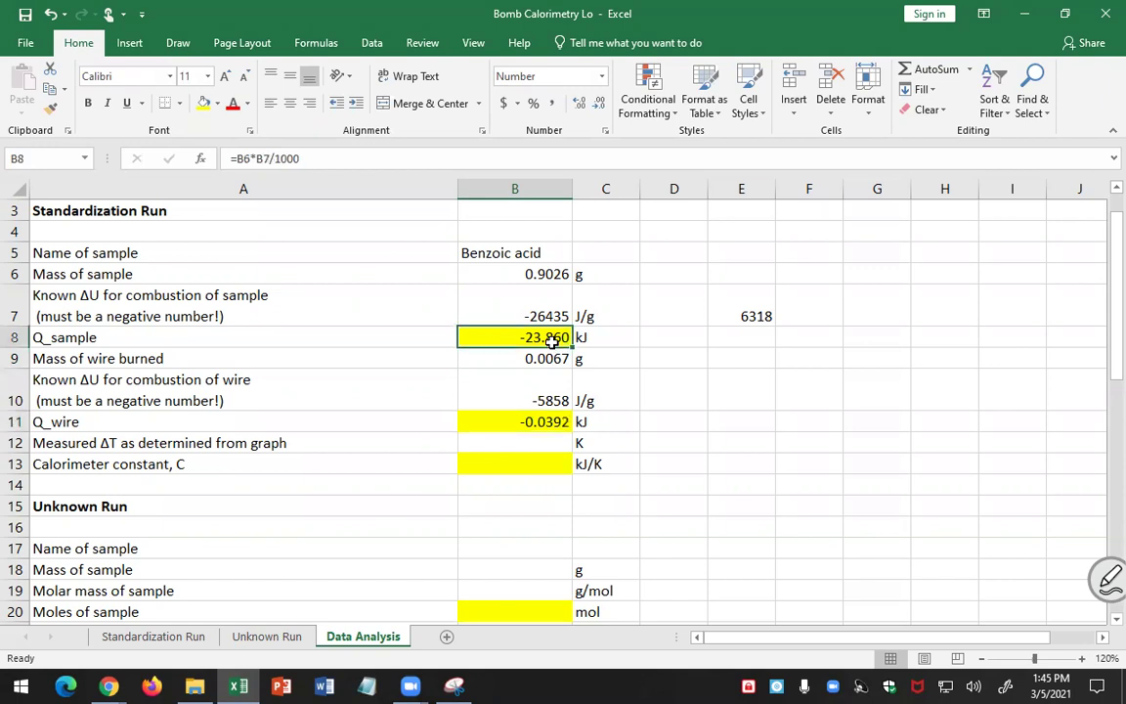
ctrl+click(544, 423)
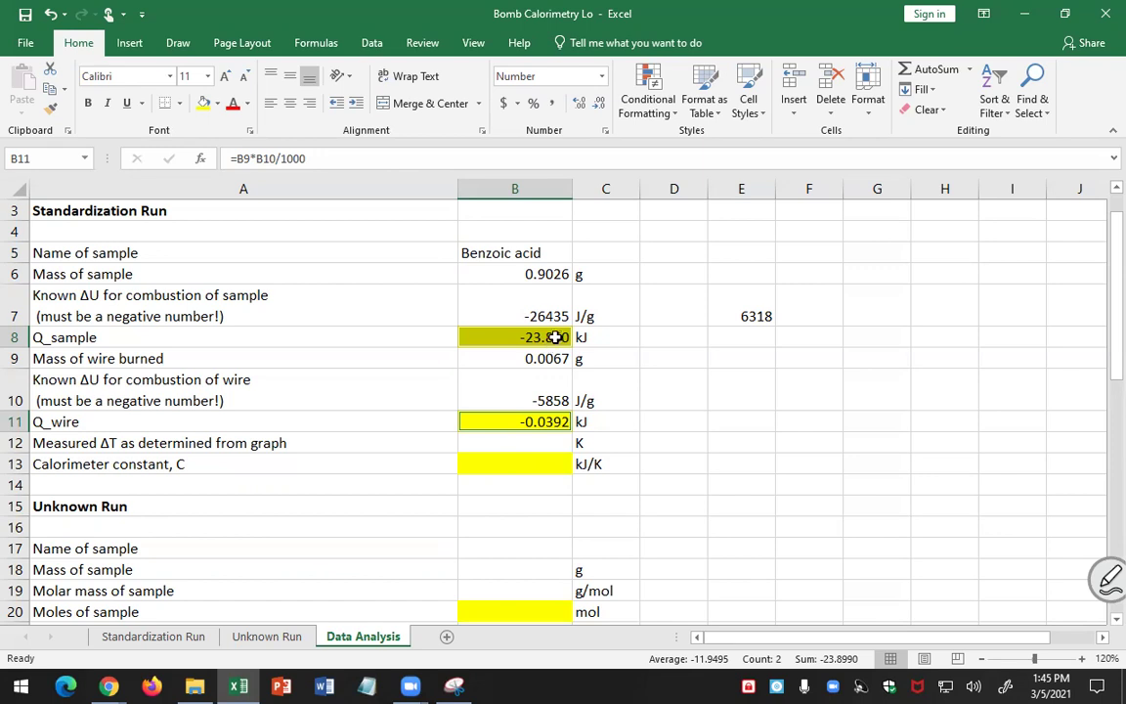
Move the chart on the Standardization Run sheet clear of the time and temp columns
click(541, 444)
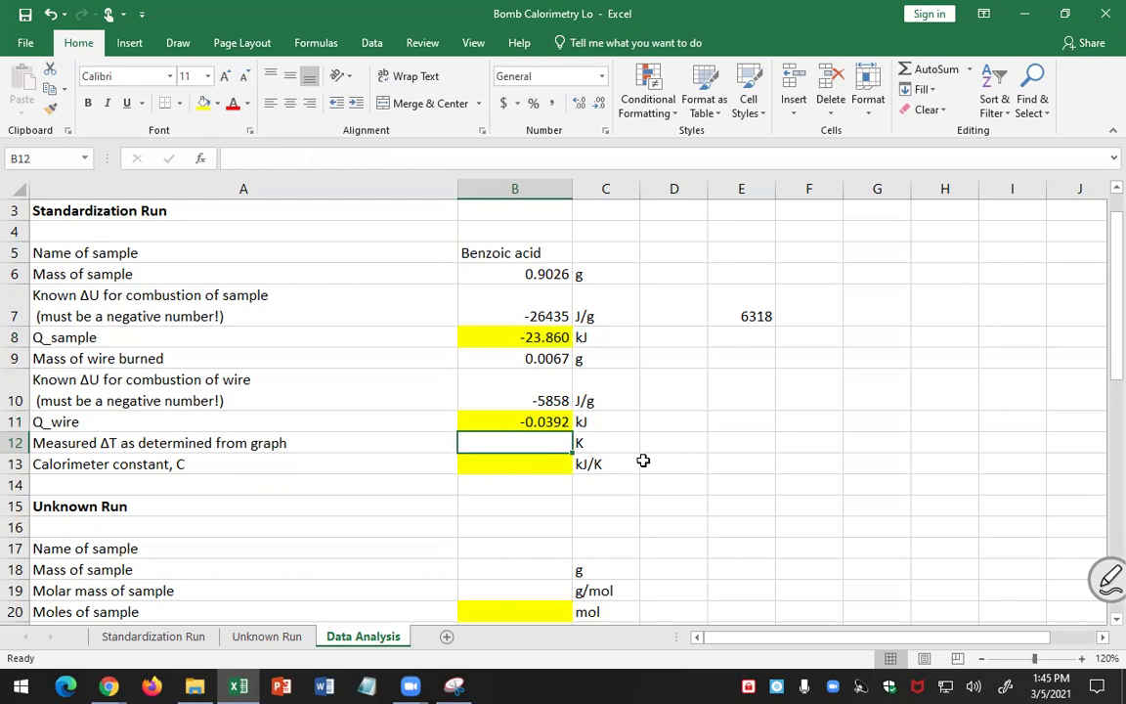
click(153, 638)
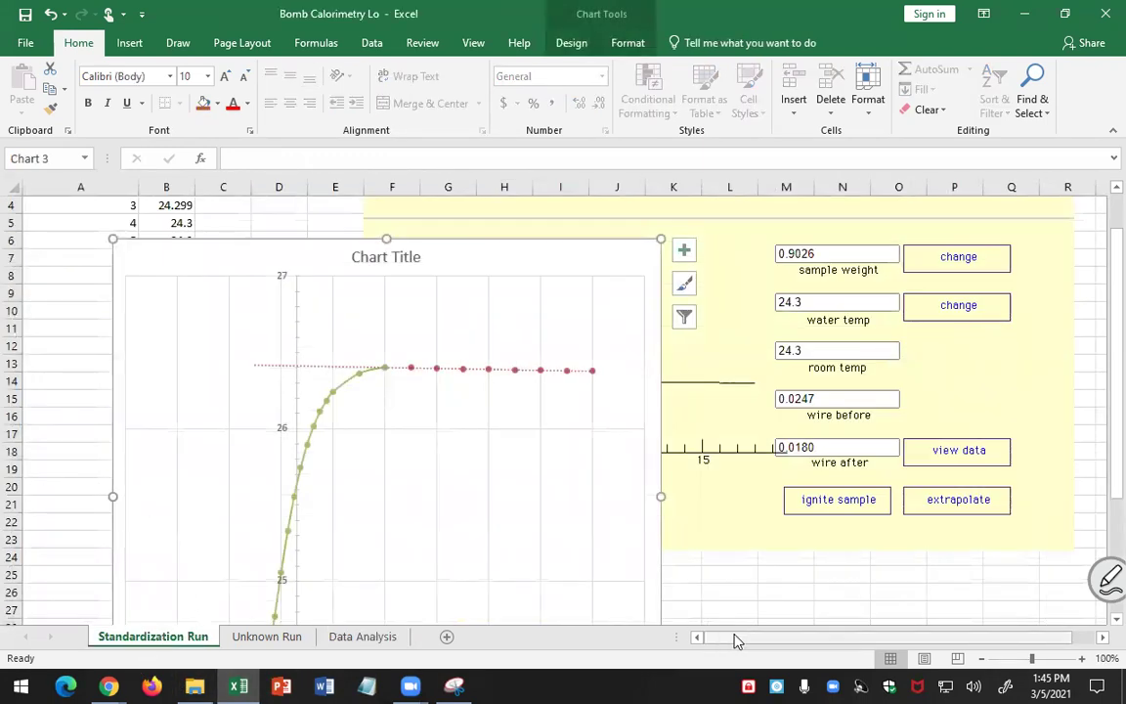
scroll(56, 426, up, 1)
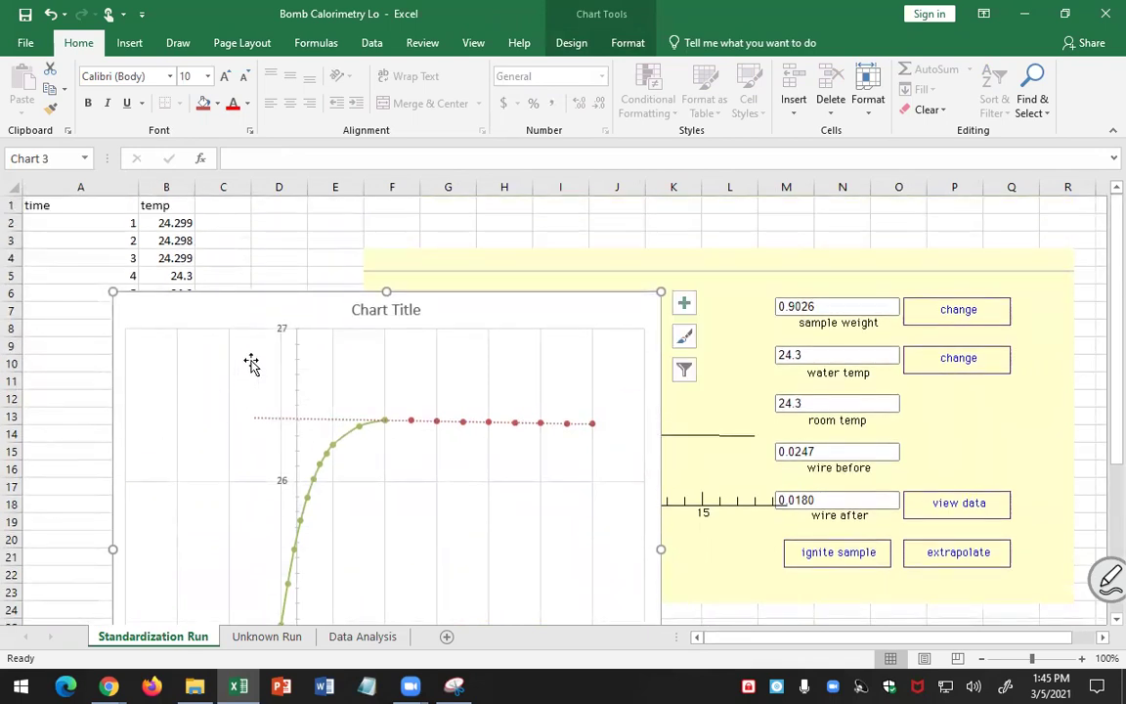
drag(279, 313, 433, 296)
scroll(78, 450, down, 4)
scroll(79, 450, down, 3)
Add the label Delta_T=Tfinal-Tinitial in A39 below the temperature ratios and widen column A to fit it
click(109, 400)
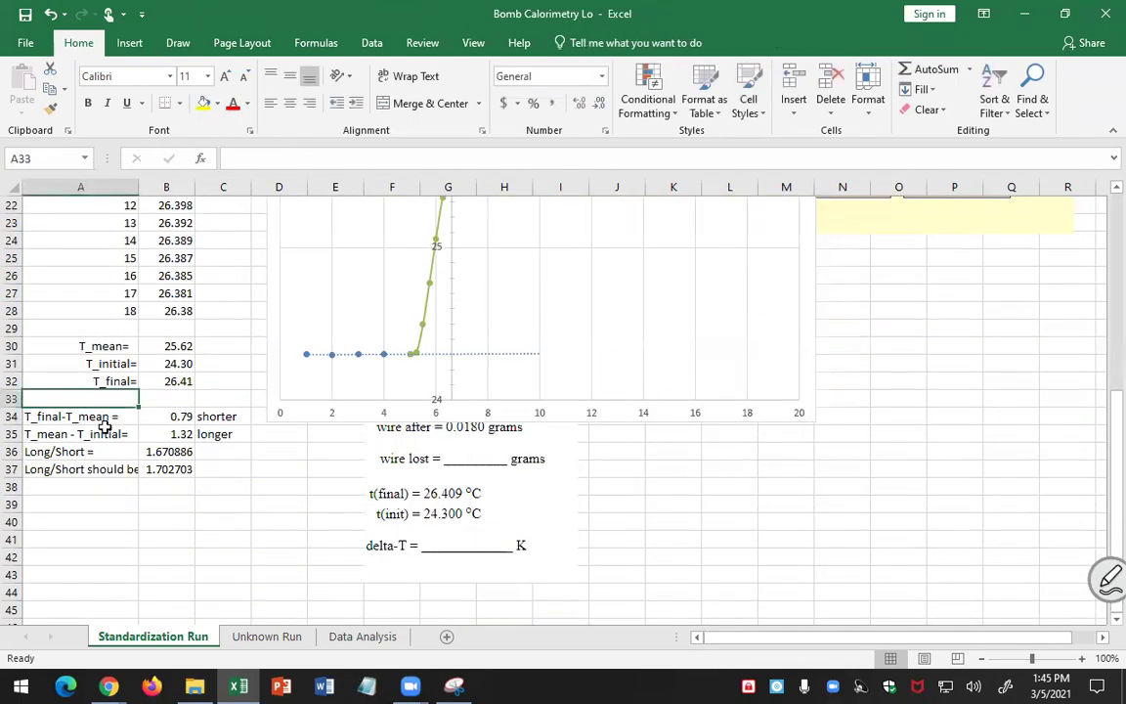
click(96, 506)
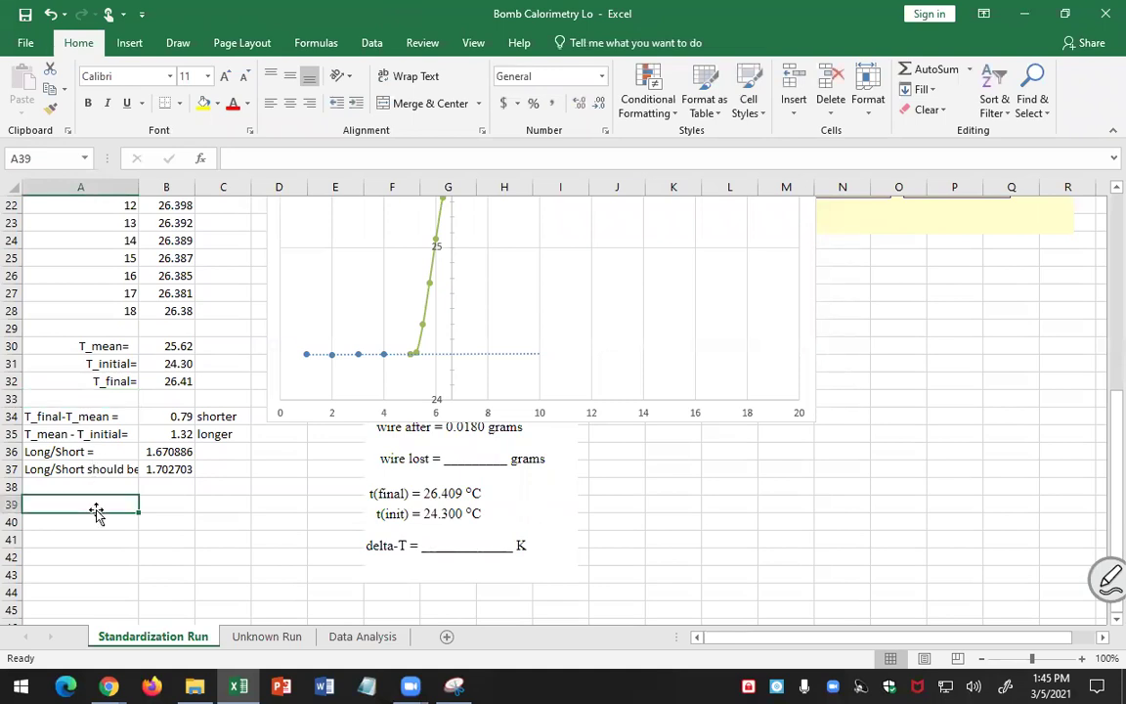
text(Delta_T)
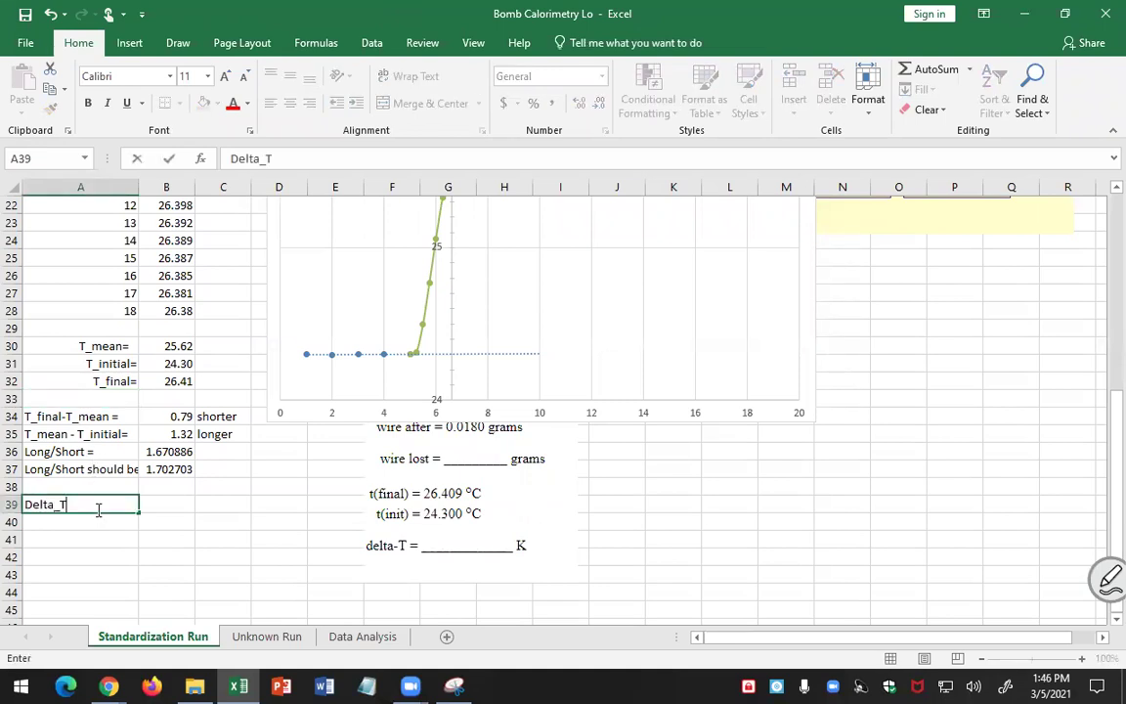
text(=Tfinal-Tinitial)
key(Return)
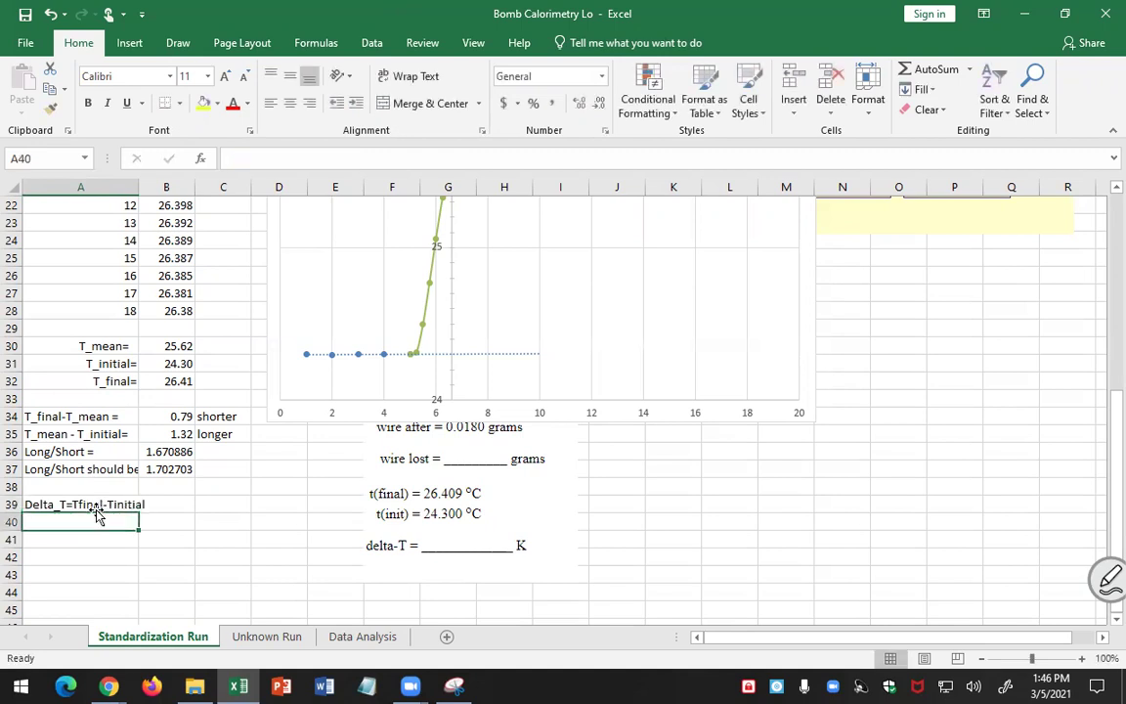
drag(139, 187, 186, 190)
Calculate Delta_T in B39 as T_final minus T_initial with =B32-B31, and return to the Data Analysis sheet
click(221, 504)
text(=)
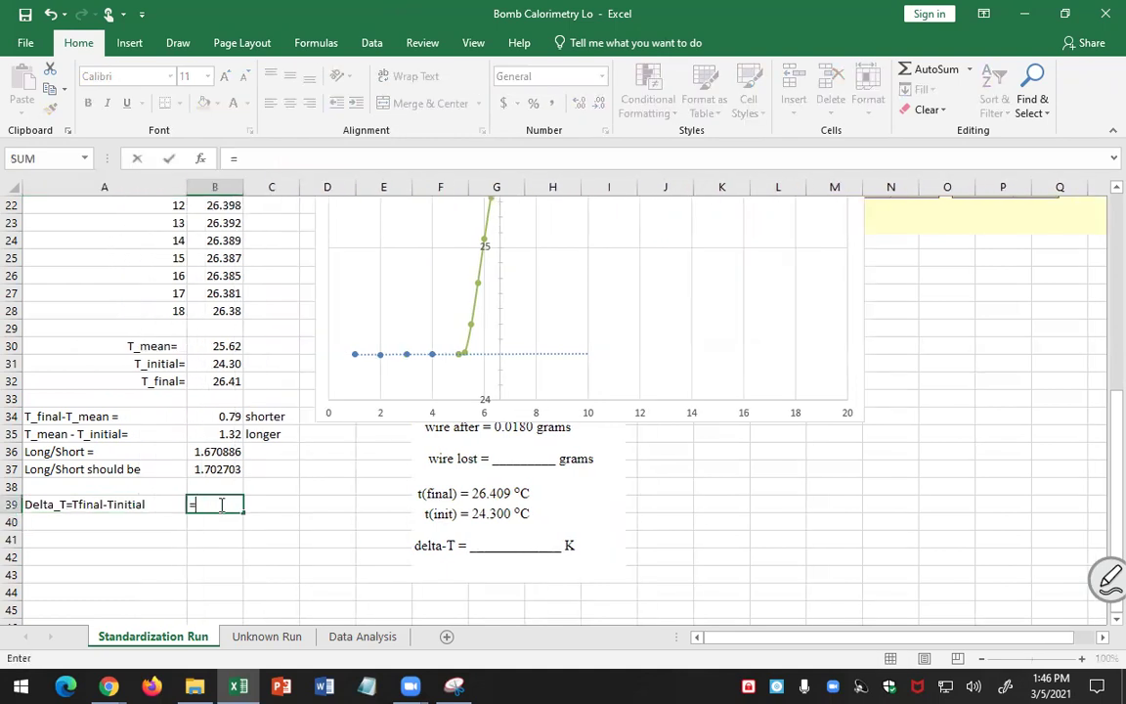
click(227, 381)
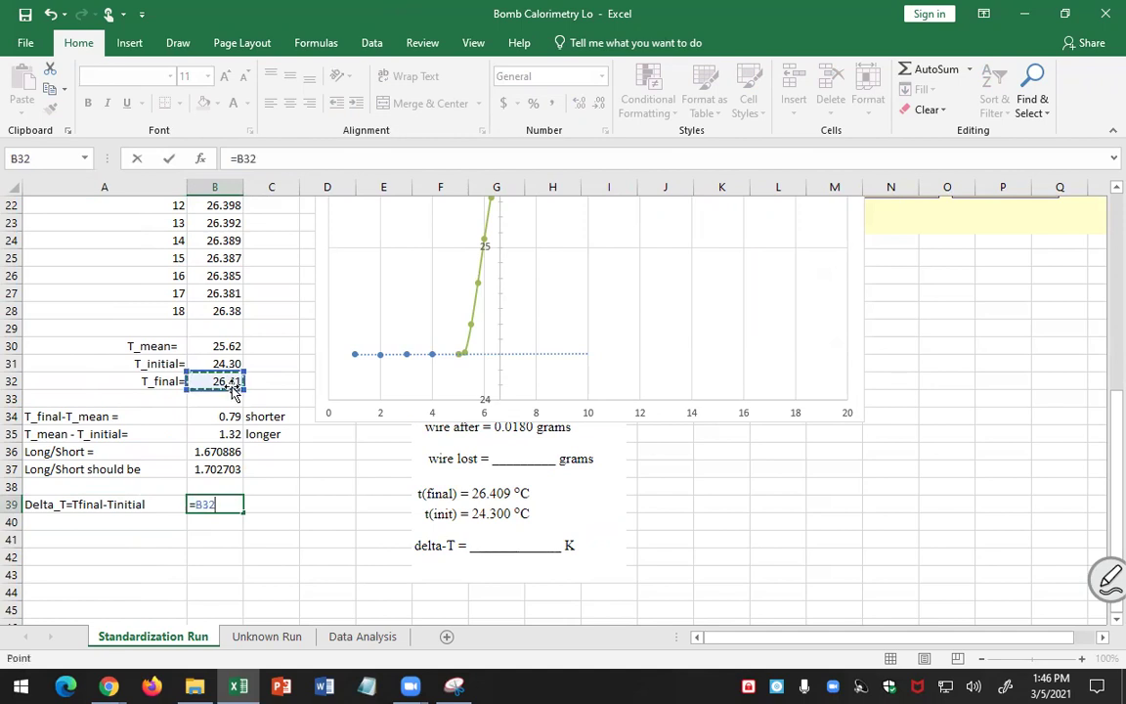
text(-)
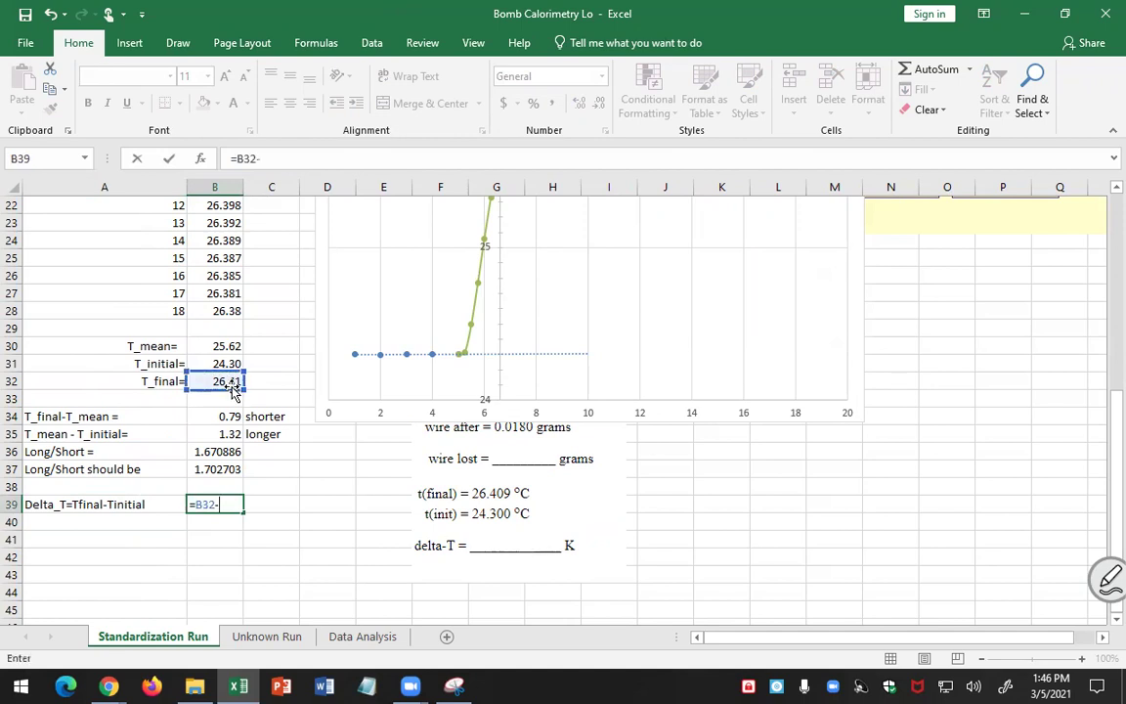
click(228, 365)
key(Return)
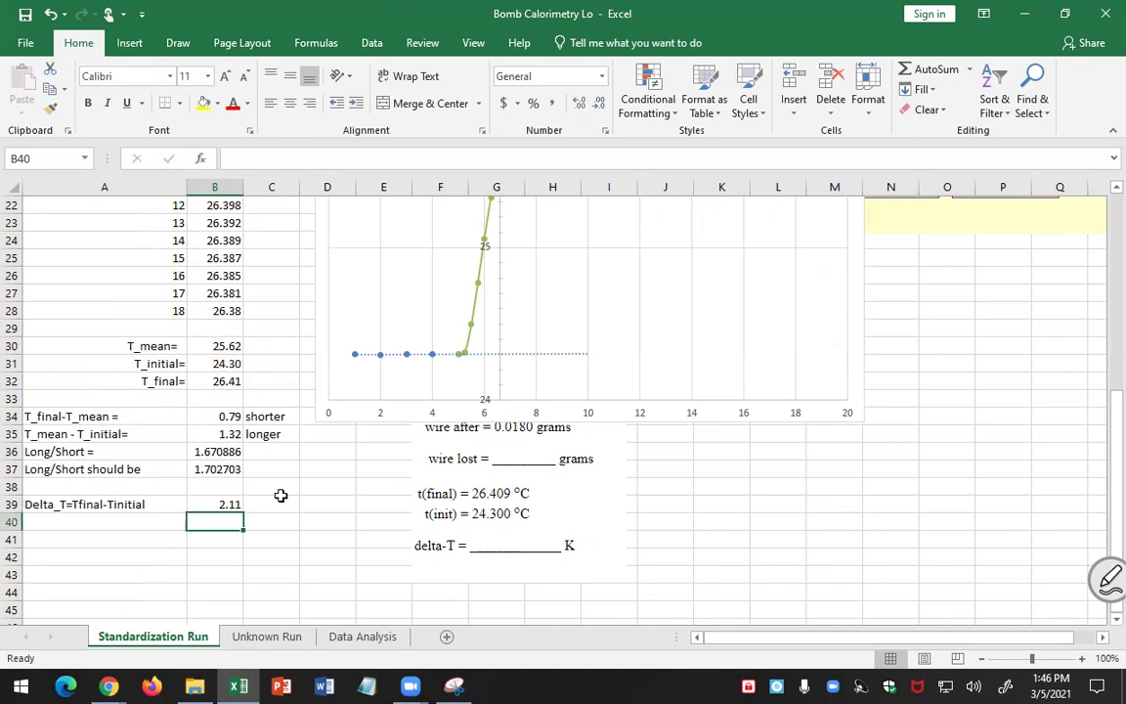
click(98, 503)
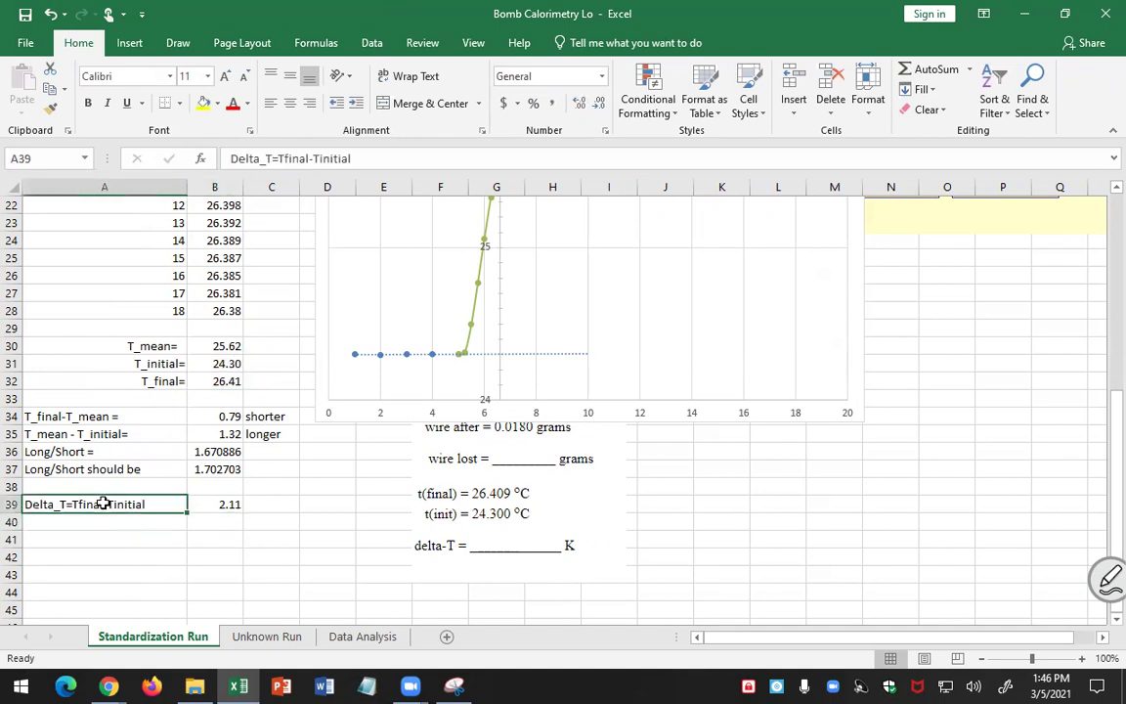
click(369, 636)
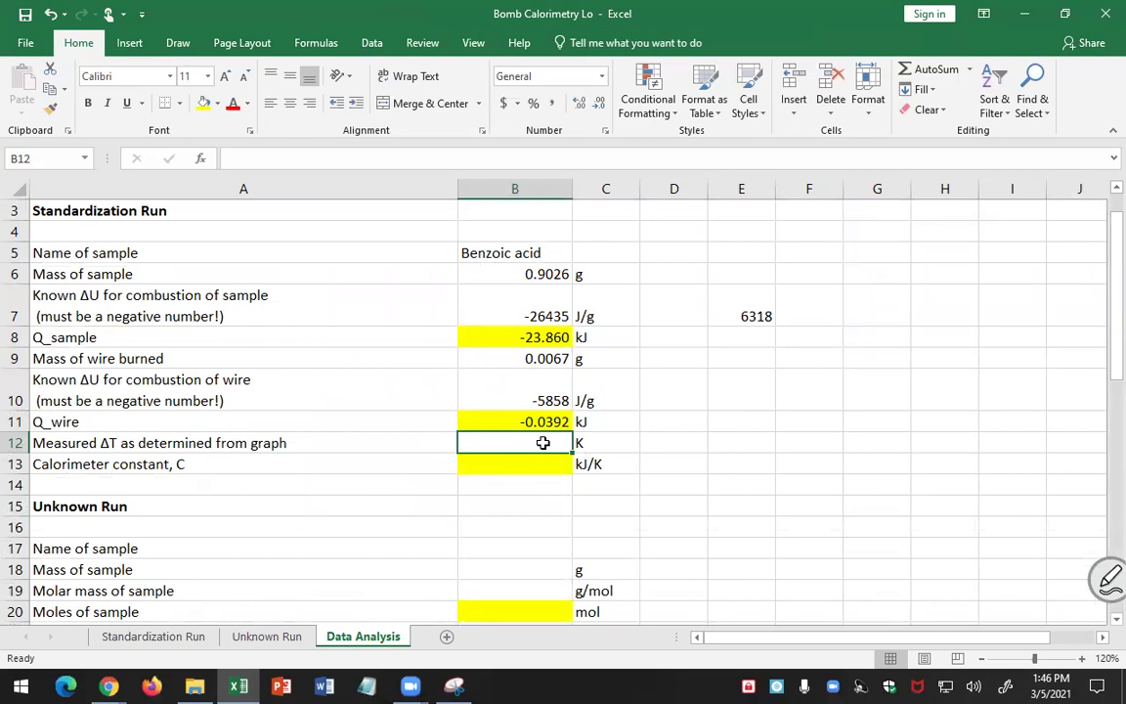
Link the measured ΔT in B12 to the Delta_T result in B39 of the Standardization Run sheet
text(=)
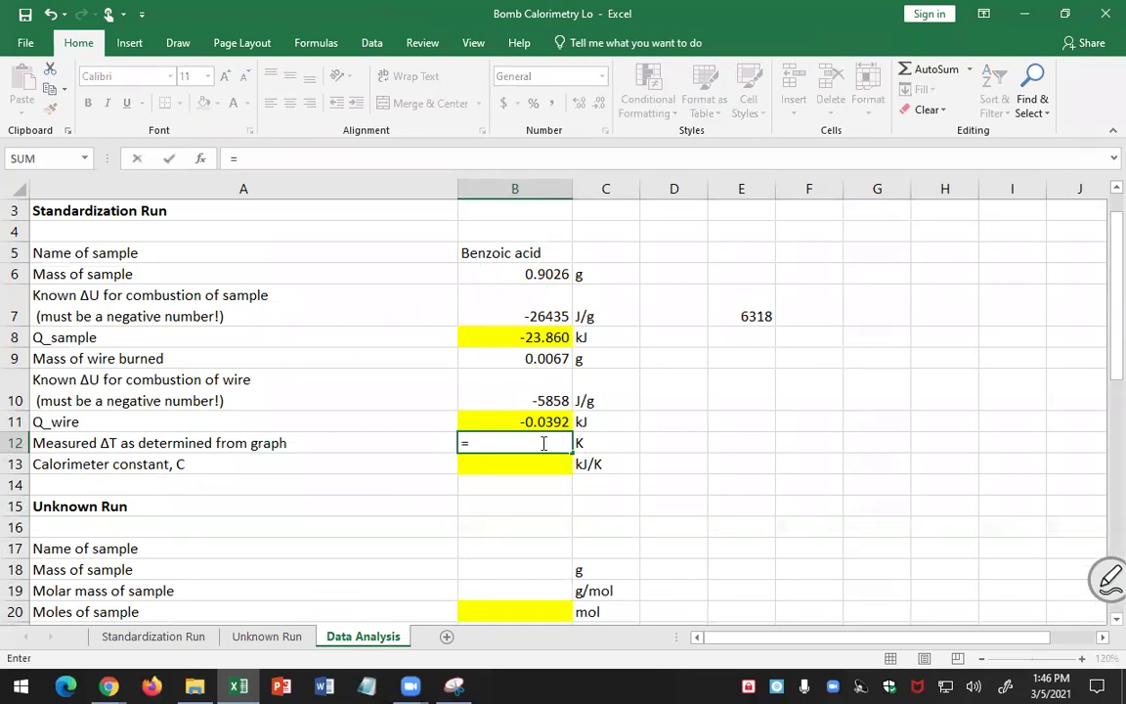
click(119, 637)
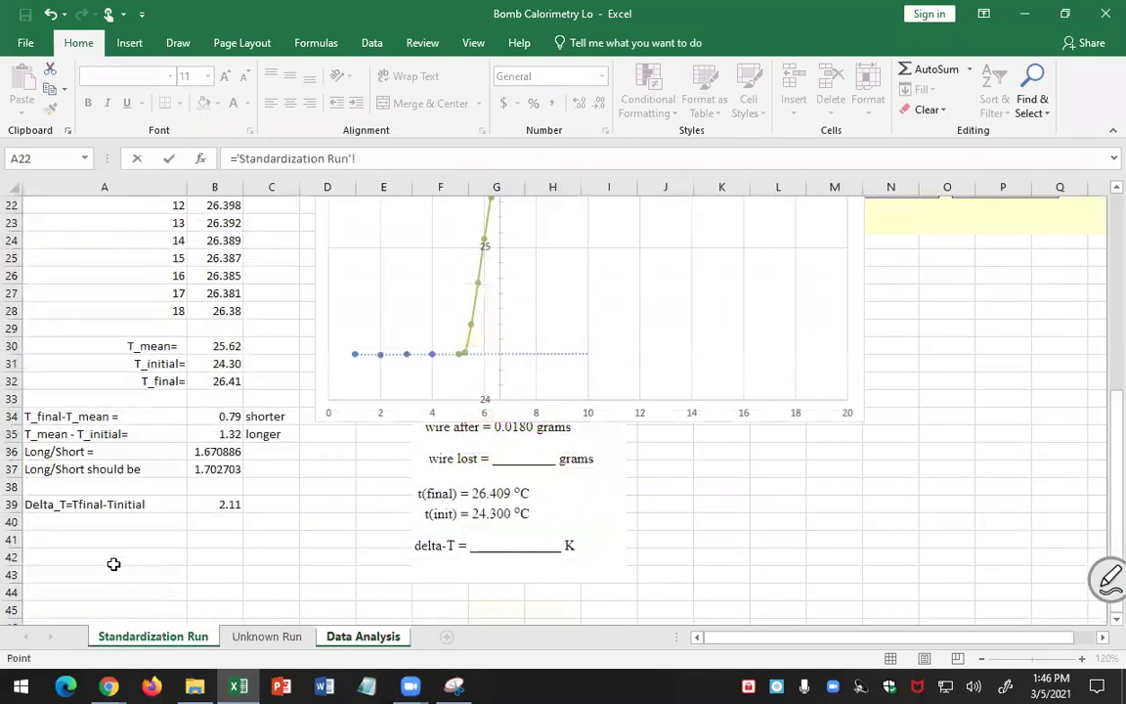
click(217, 504)
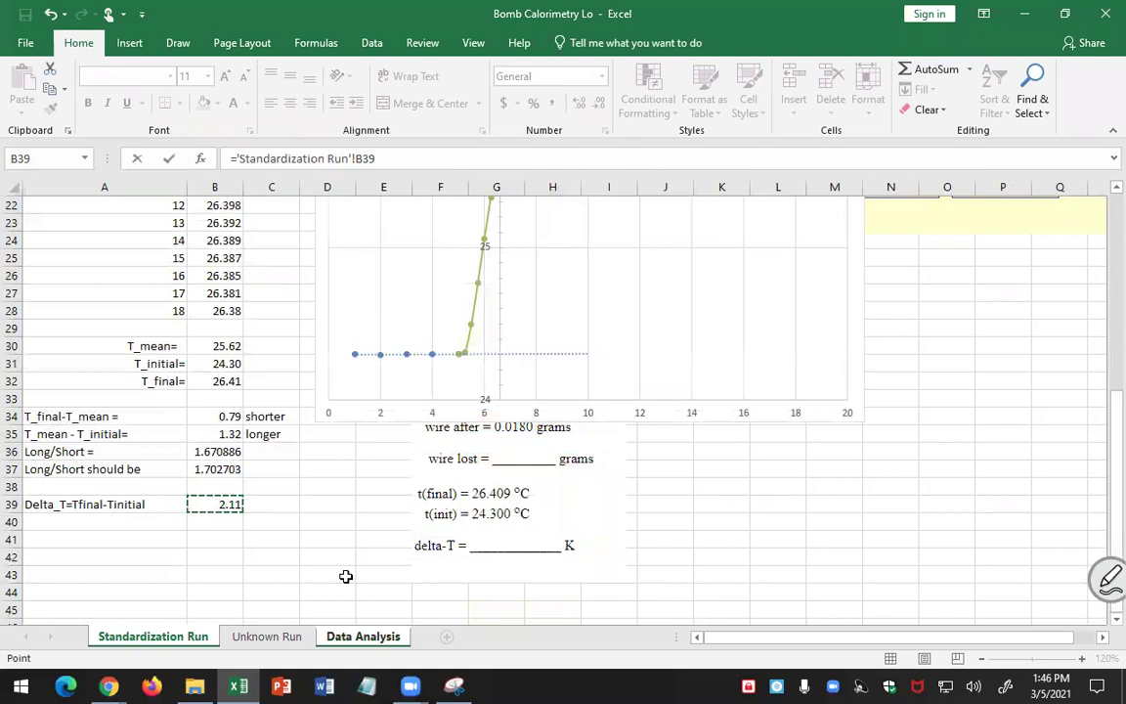
key(Return)
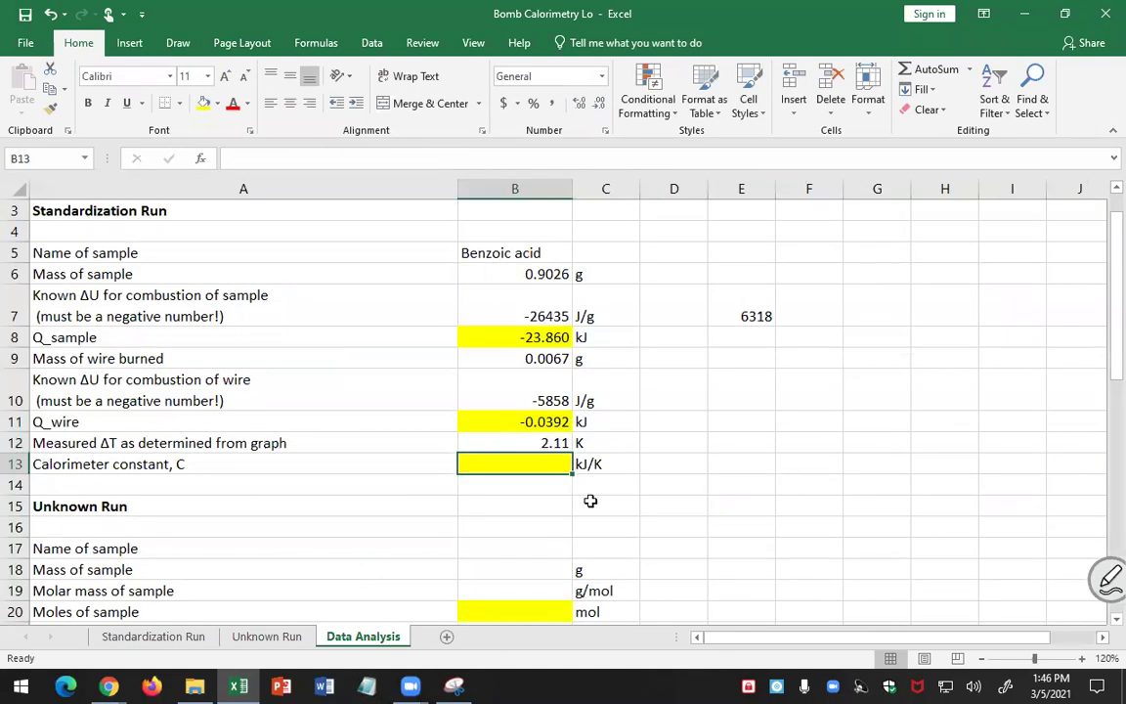
Fill the measured ΔT cell B12 with yellow to match the other formula cells
click(551, 443)
click(204, 102)
click(678, 466)
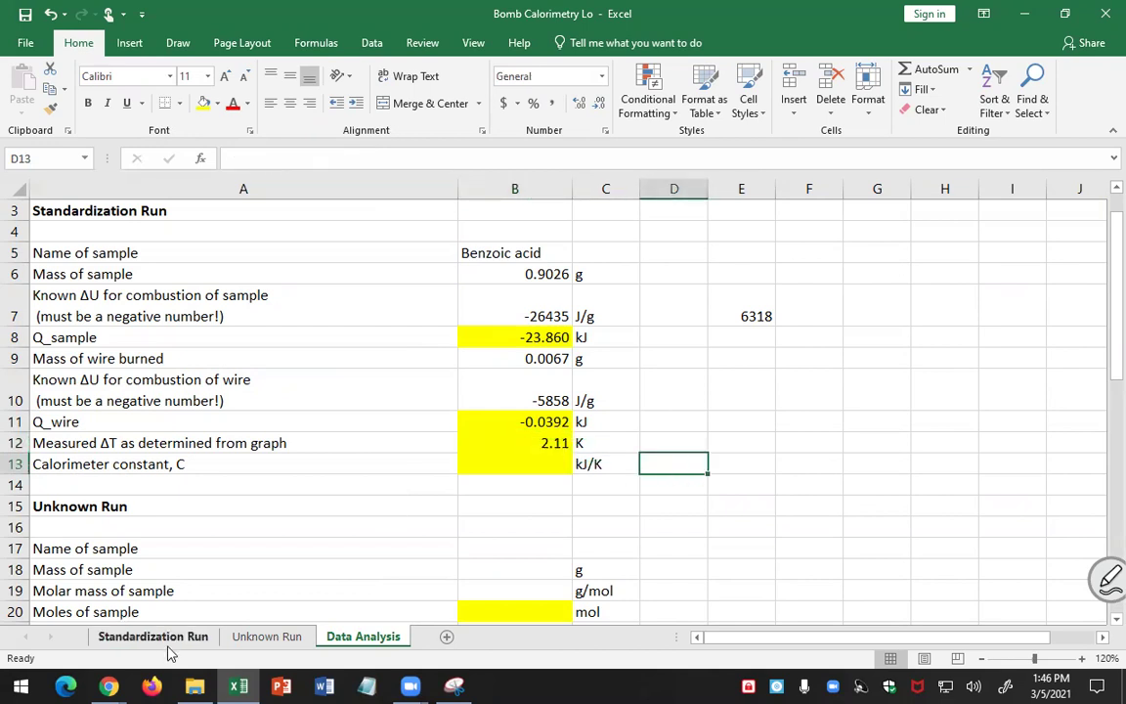
Trace the measured ΔT in B12 back to the Delta_T formula in B39 of the Standardization Run sheet
click(522, 450)
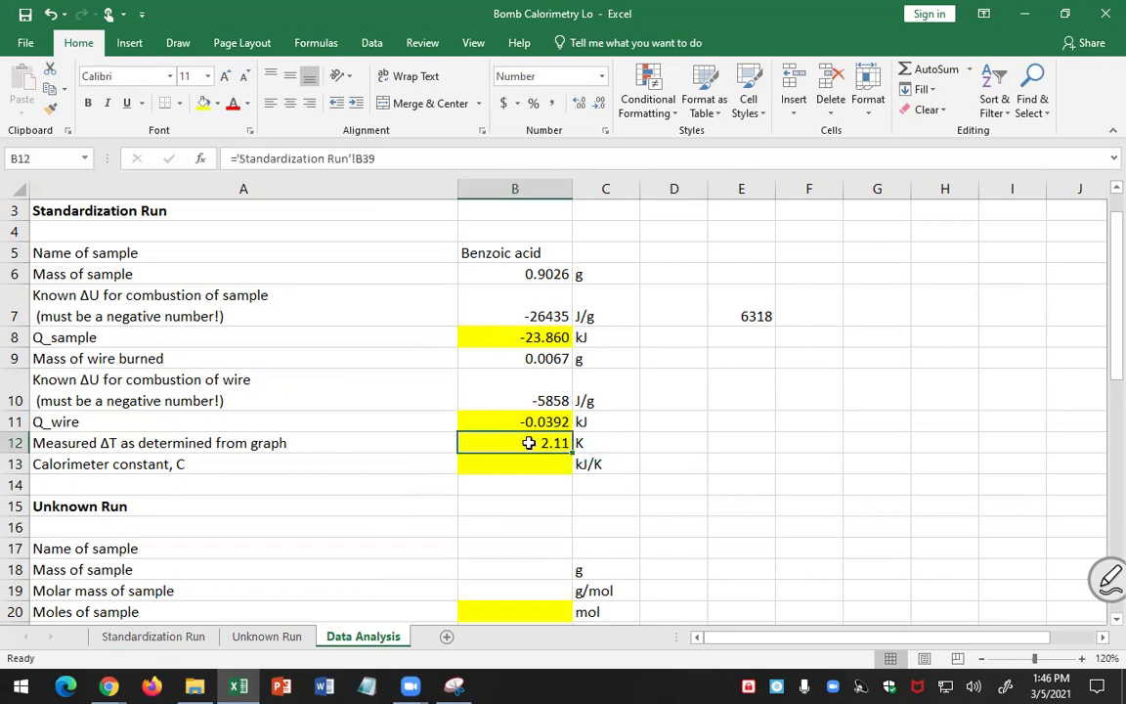
click(154, 636)
click(230, 503)
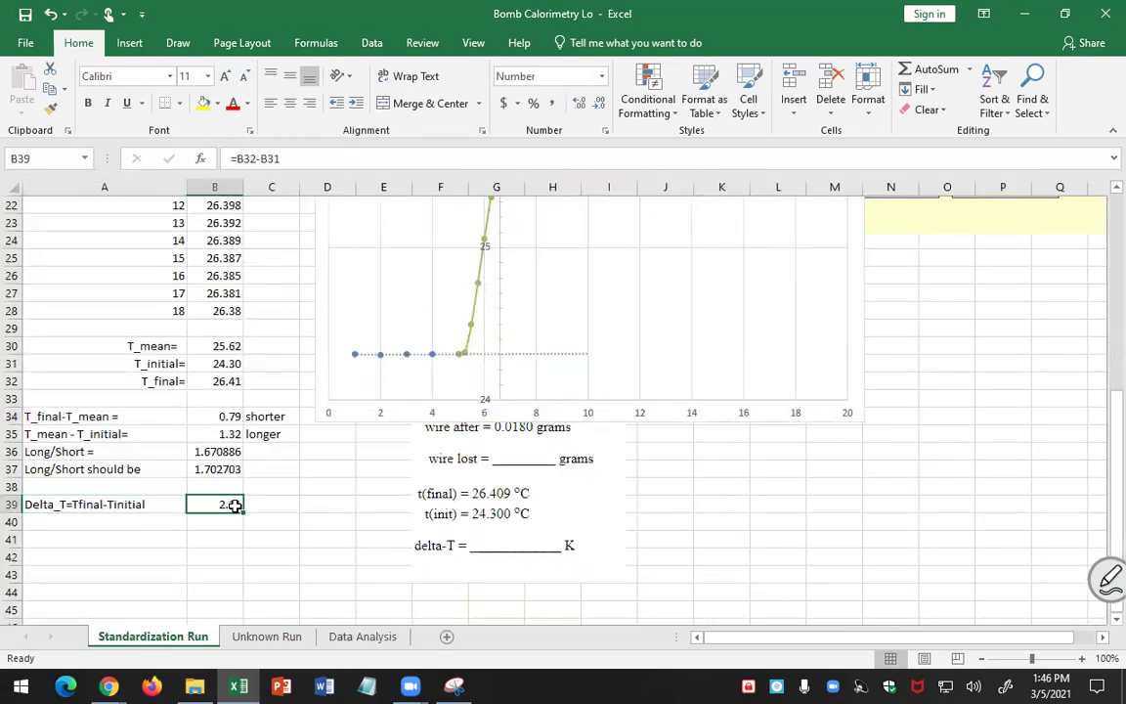
double_click(235, 504)
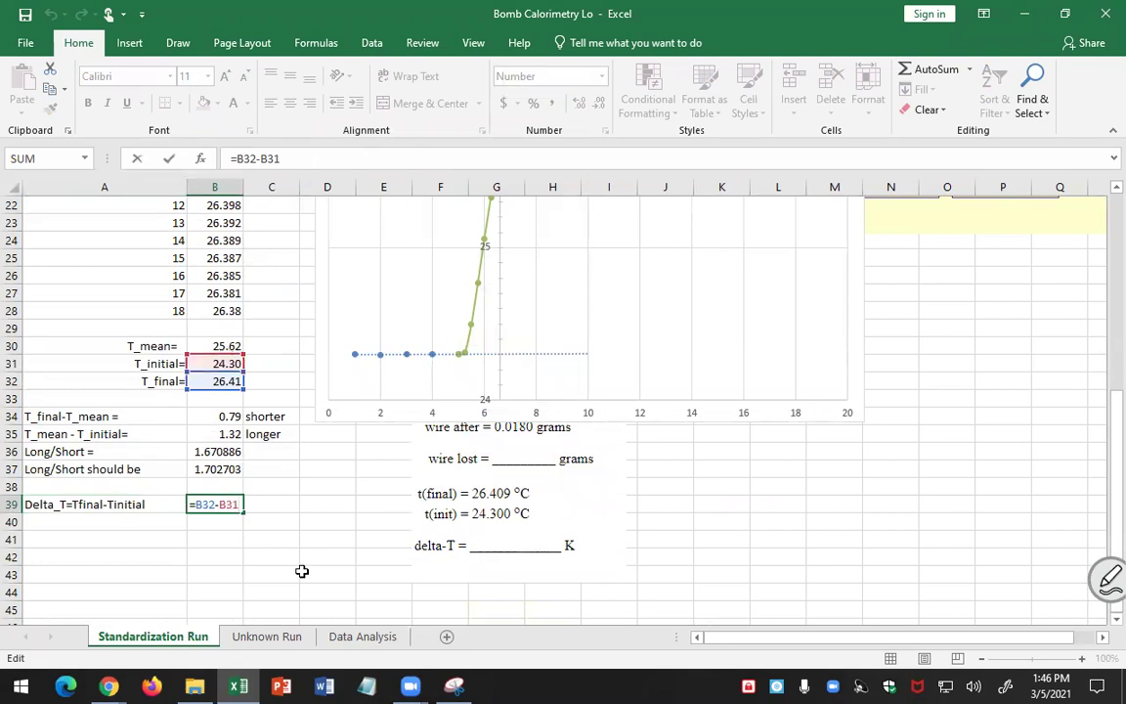
key(Escape)
click(366, 641)
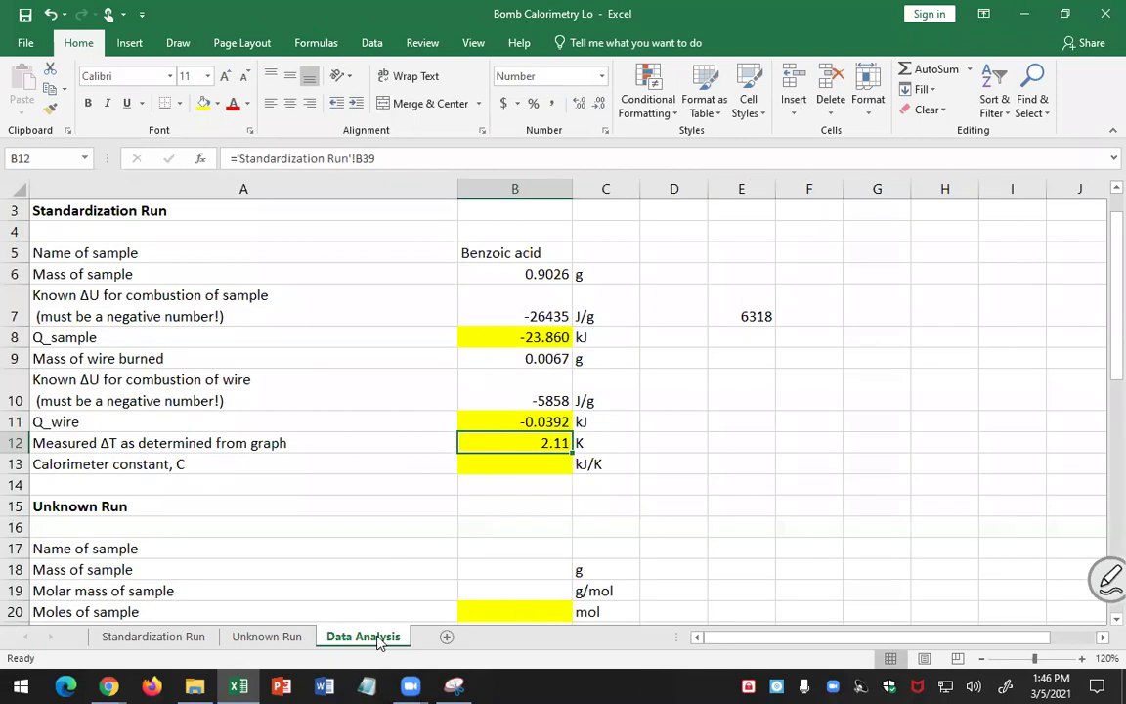
click(633, 526)
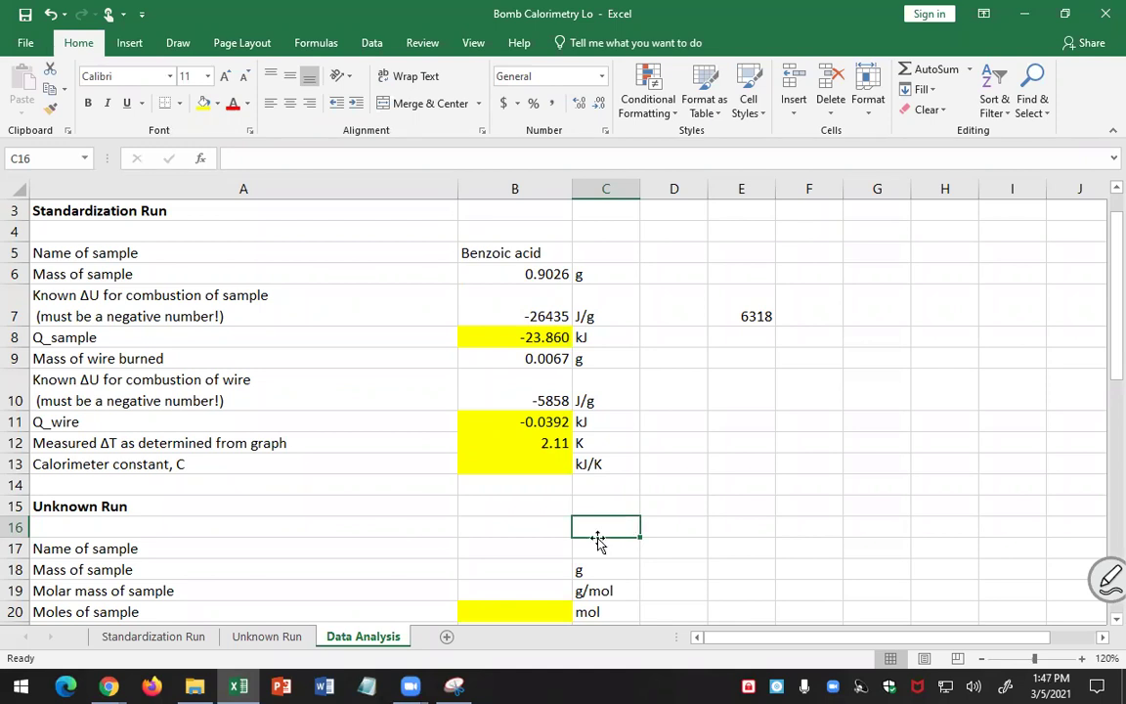
Switch to the Bomb Calorimetry handout in Chrome and show the Computer Lab Day 2 working equation at 150% zoom
click(164, 464)
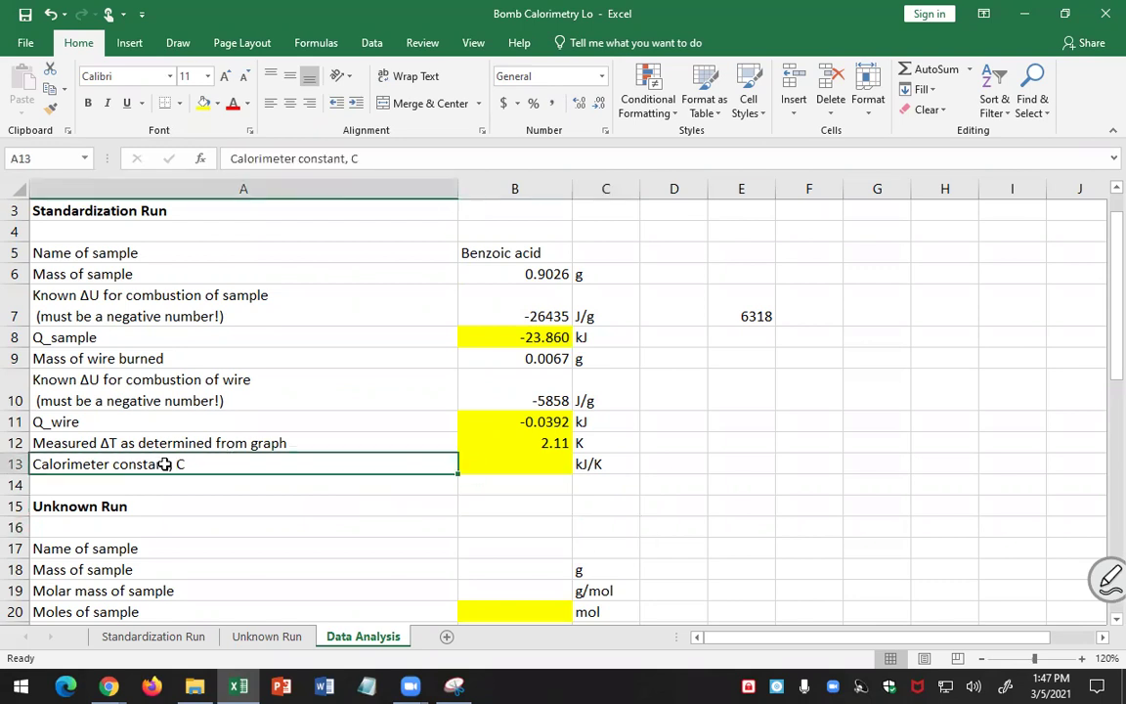
click(108, 687)
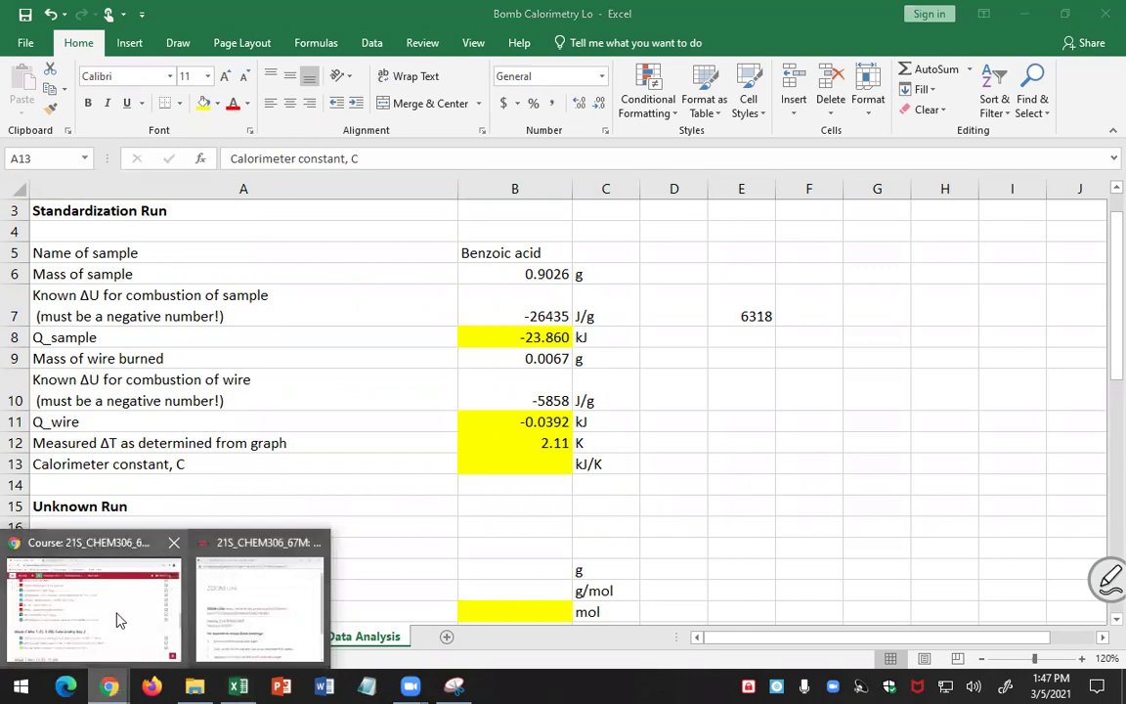
click(119, 621)
scroll(212, 402, up, 1)
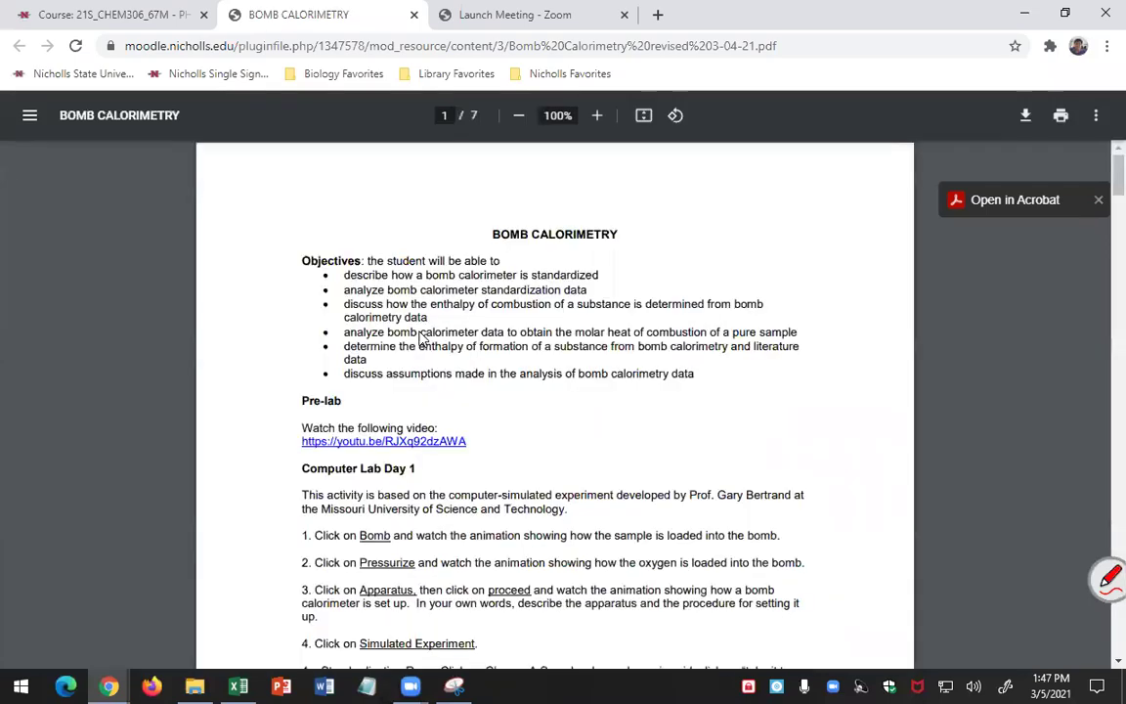
scroll(420, 338, down, 10)
scroll(420, 338, down, 10)
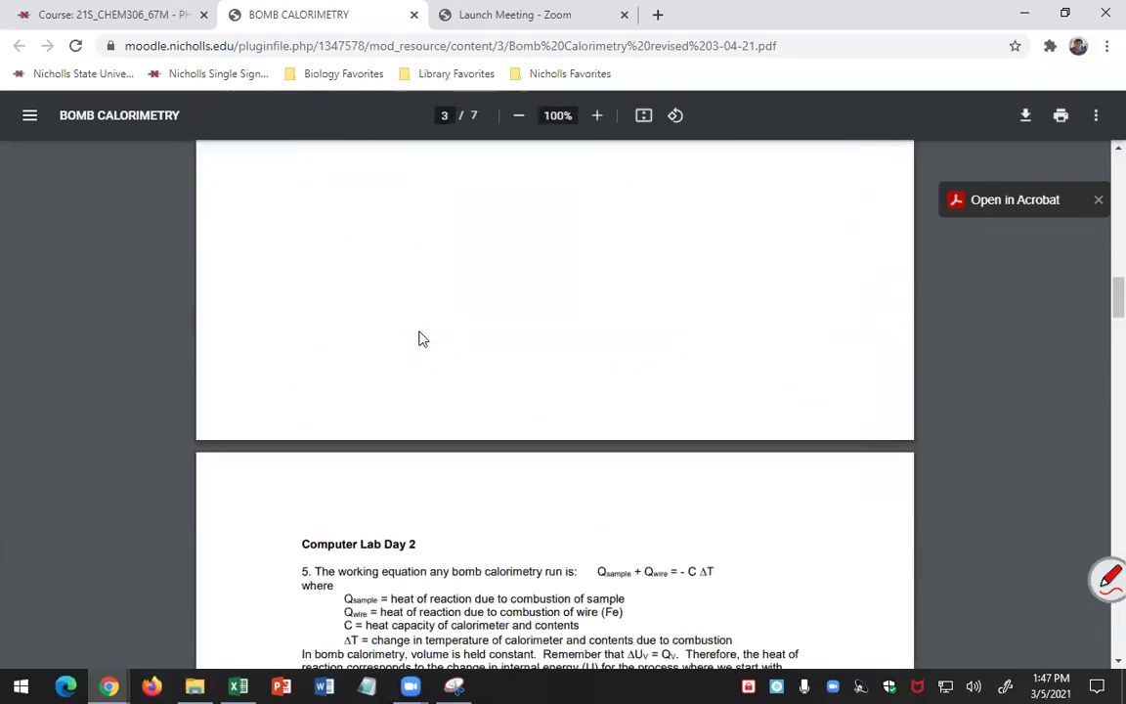
scroll(420, 339, up, 4)
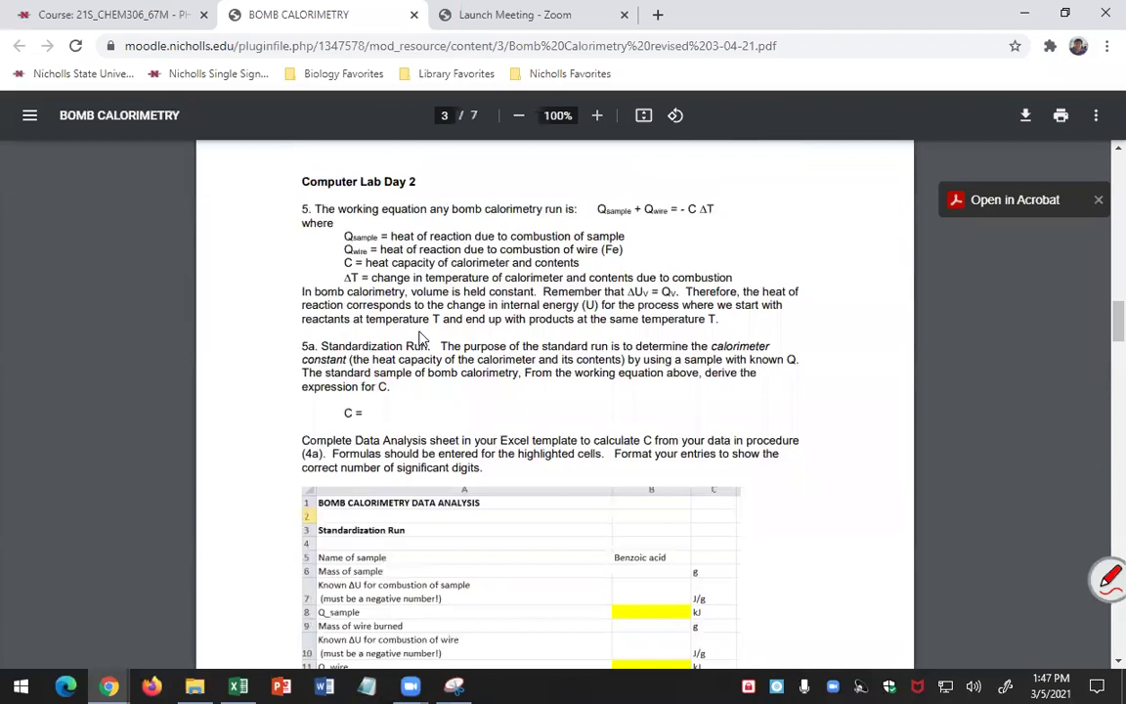
click(1106, 46)
click(1053, 209)
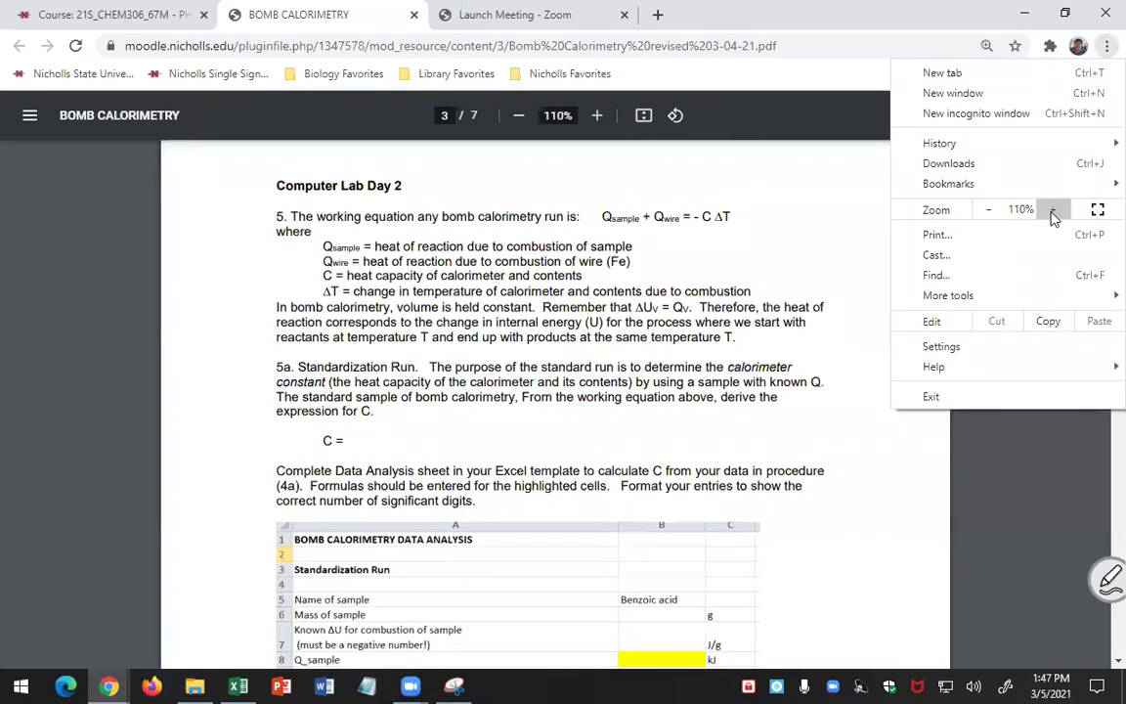
click(1053, 209)
click(1053, 209)
click(656, 253)
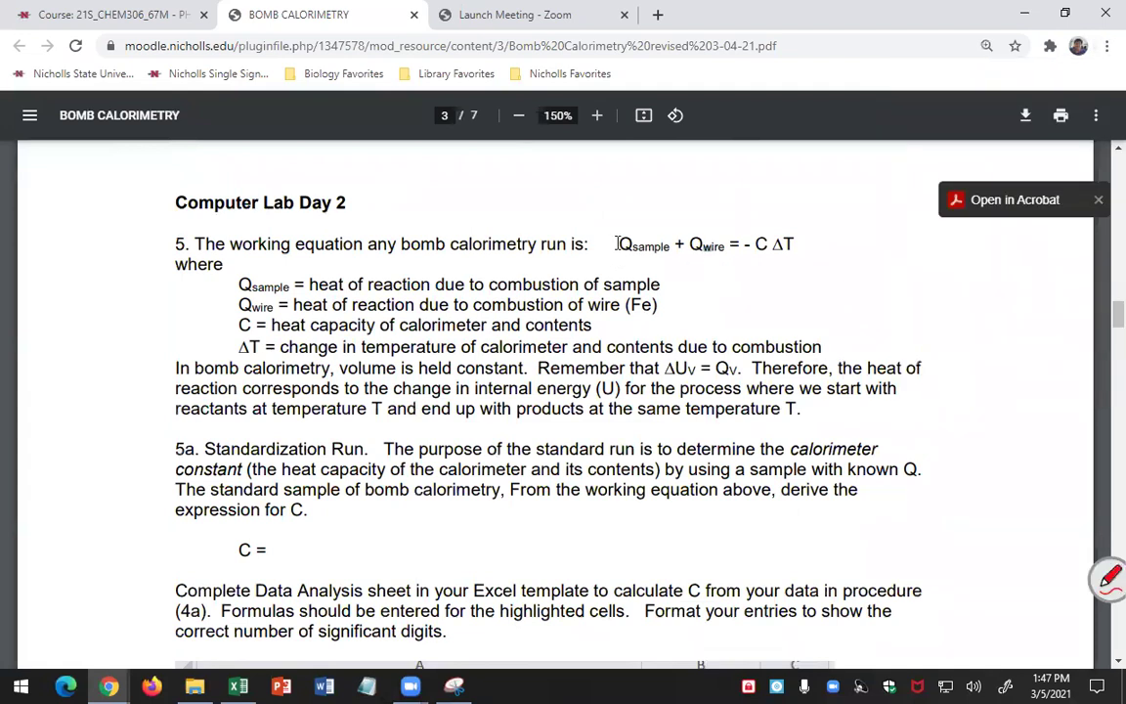
Examine the terms of the working equation Qsample + Qwire = - C ΔT to work out the expression for C
drag(616, 243, 794, 244)
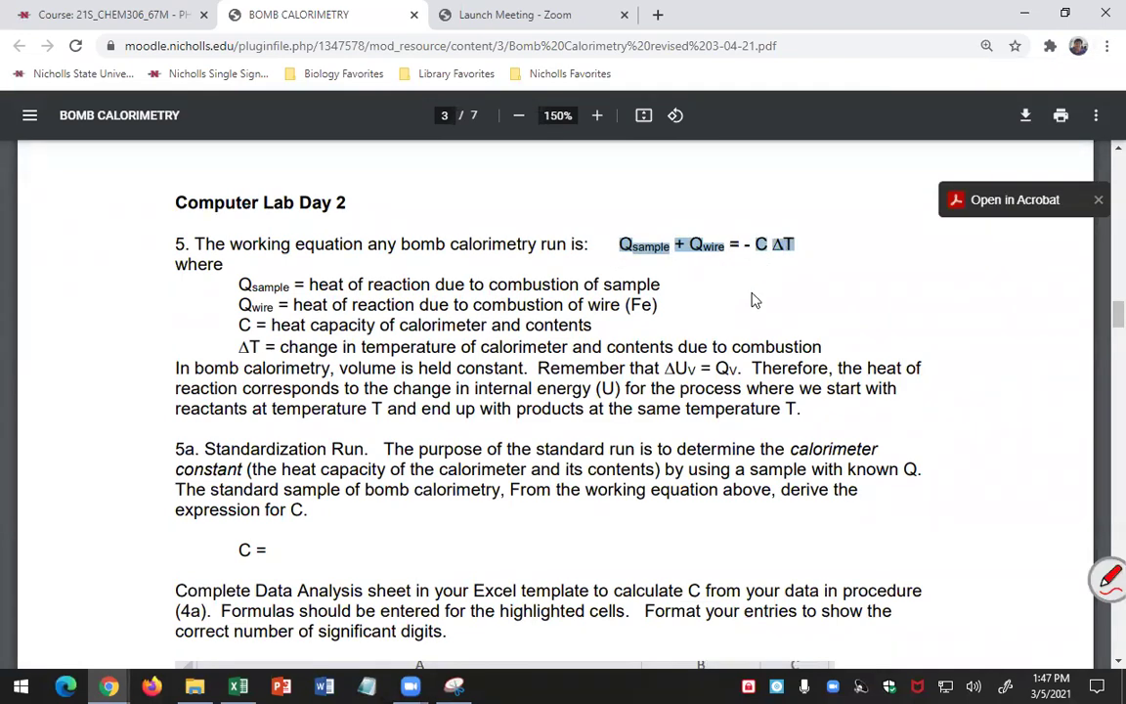
drag(619, 245, 725, 243)
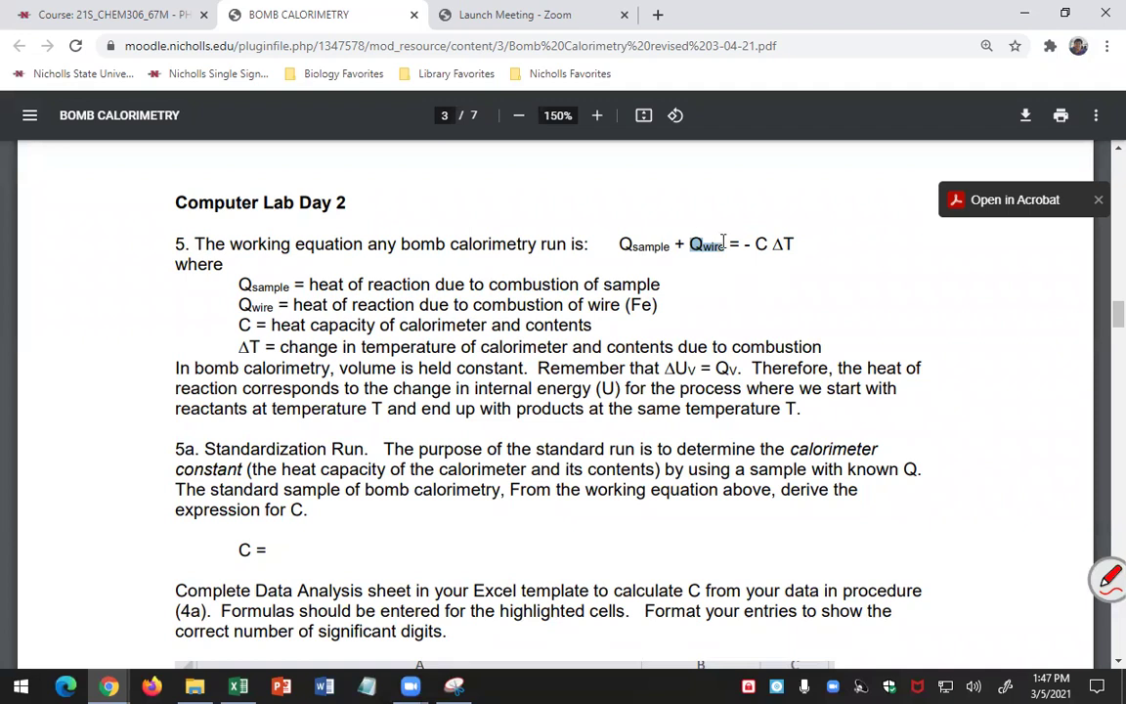
click(758, 244)
drag(754, 245, 762, 243)
drag(772, 243, 788, 244)
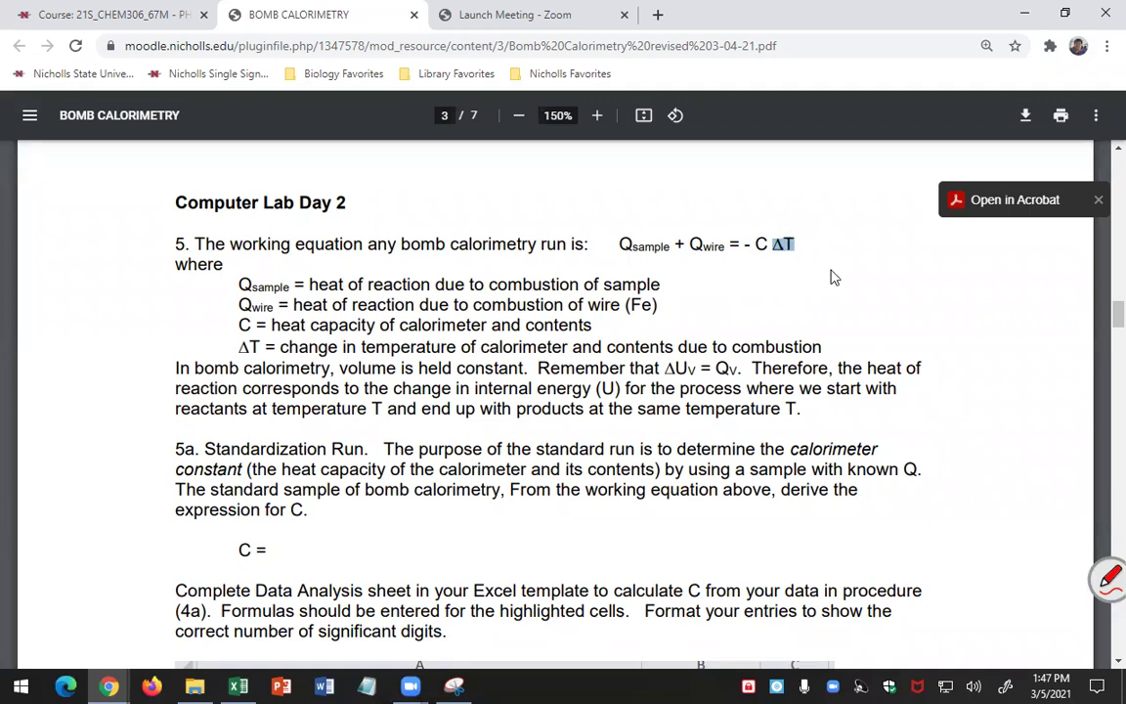
click(740, 245)
drag(724, 244, 620, 244)
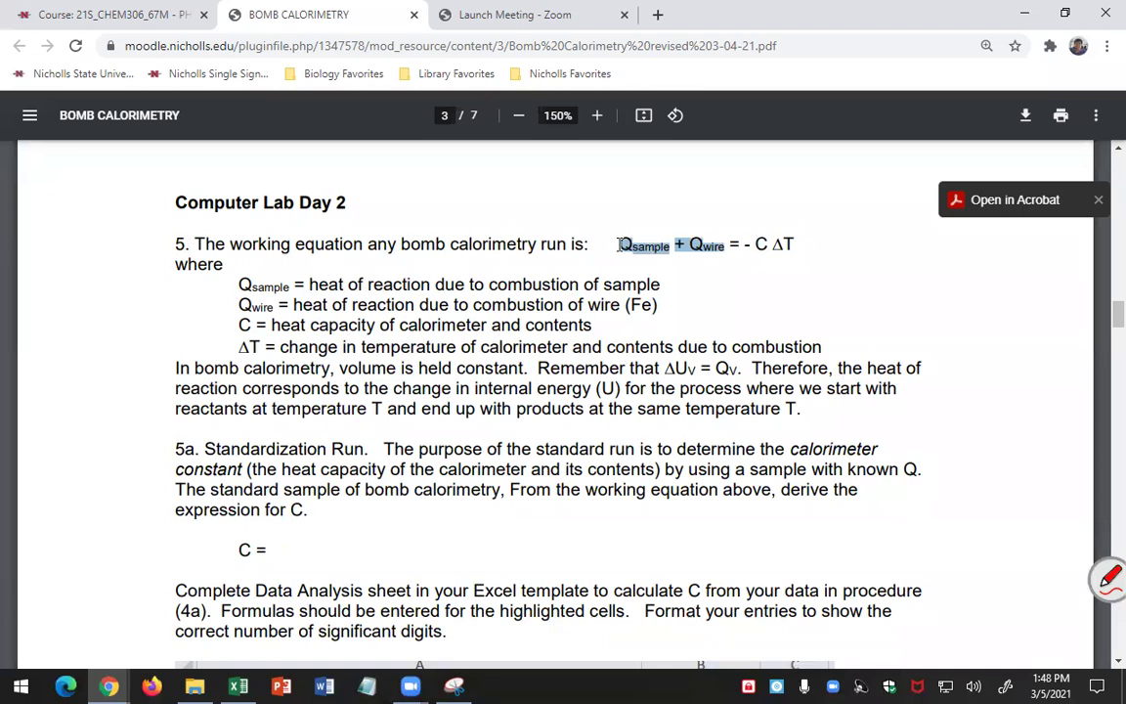
click(761, 243)
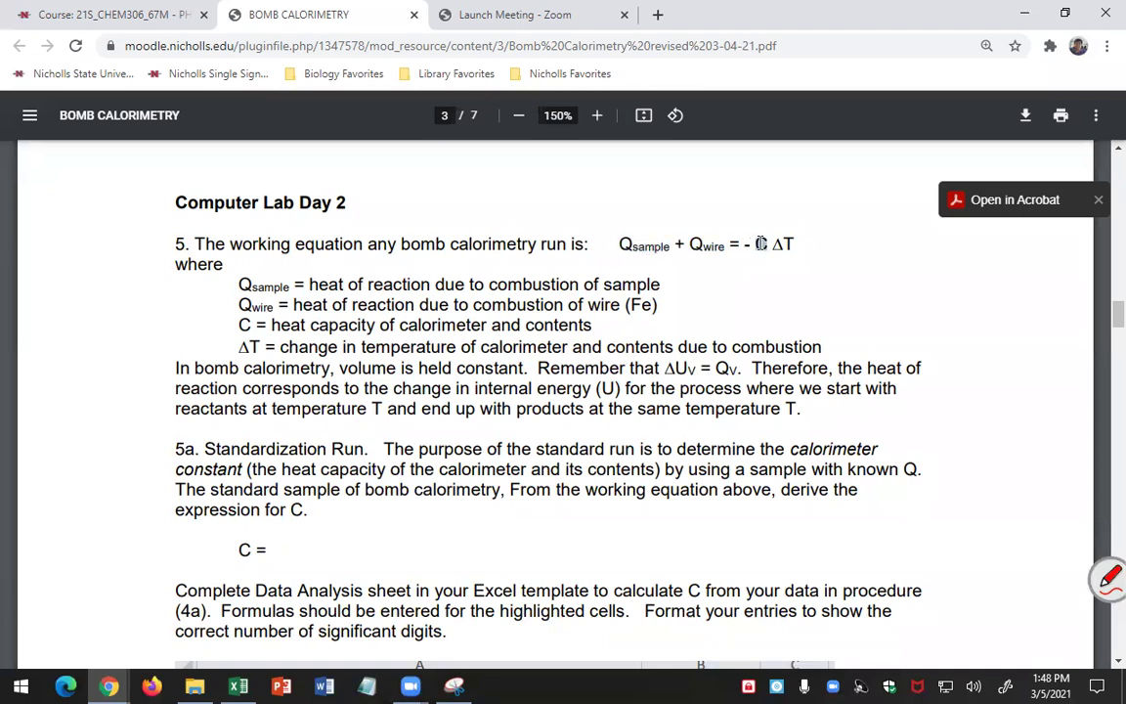
double_click(760, 243)
drag(625, 243, 725, 245)
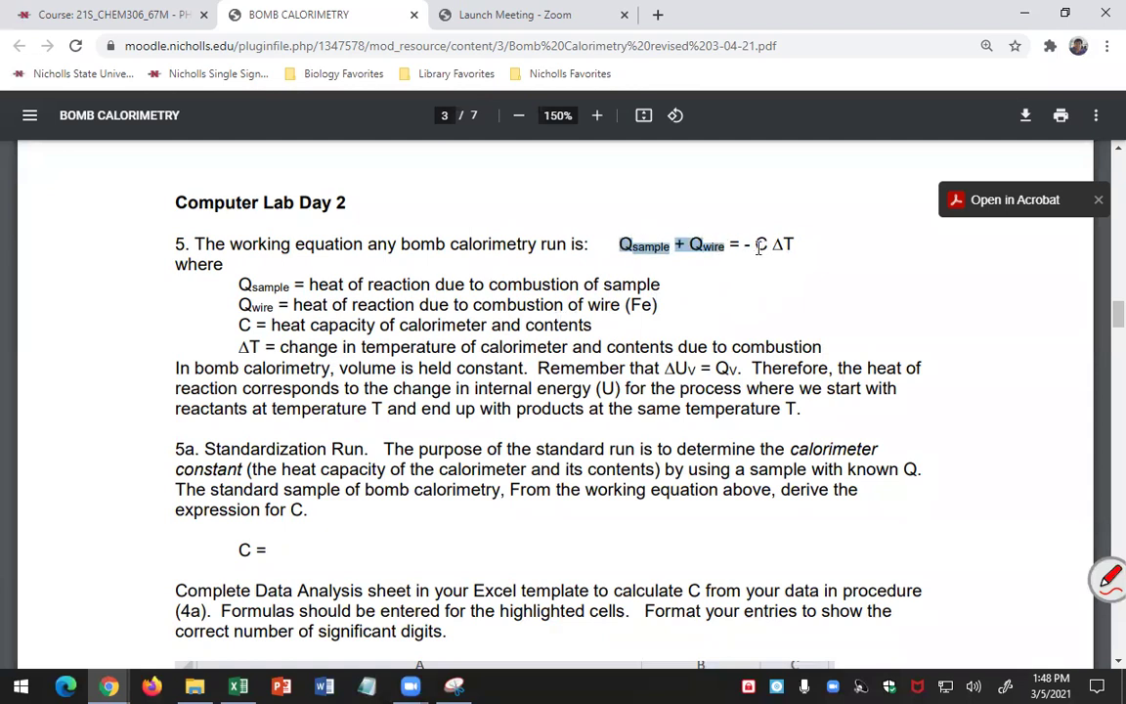
click(747, 245)
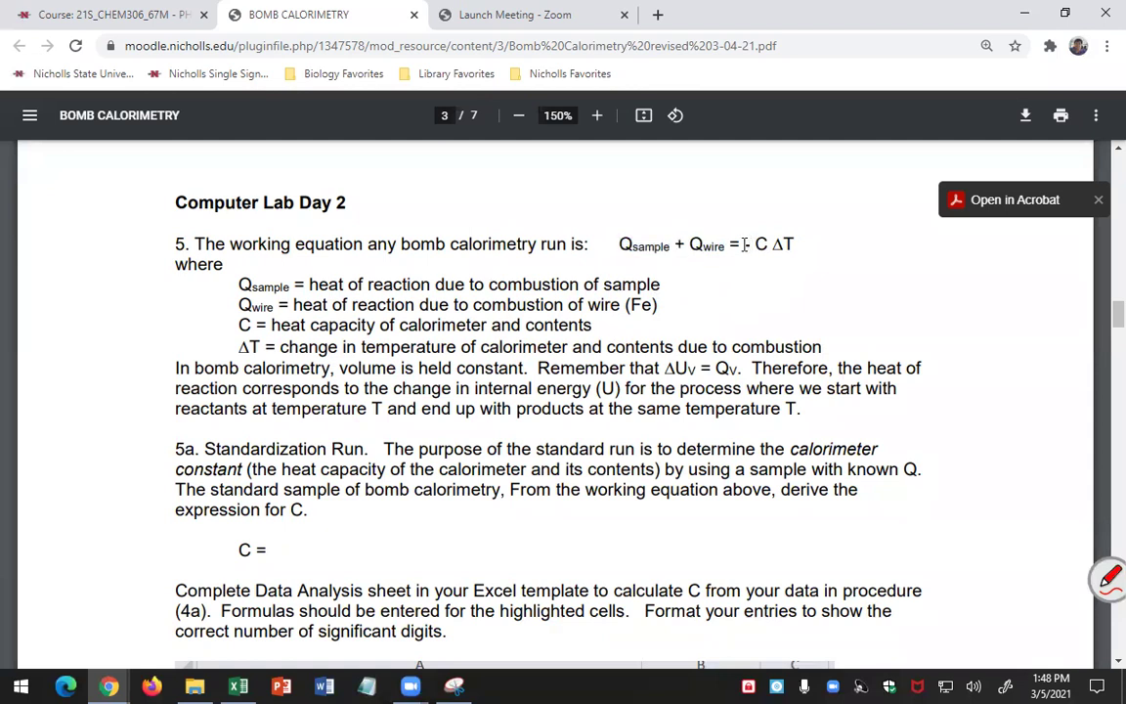
drag(757, 245, 794, 244)
click(770, 290)
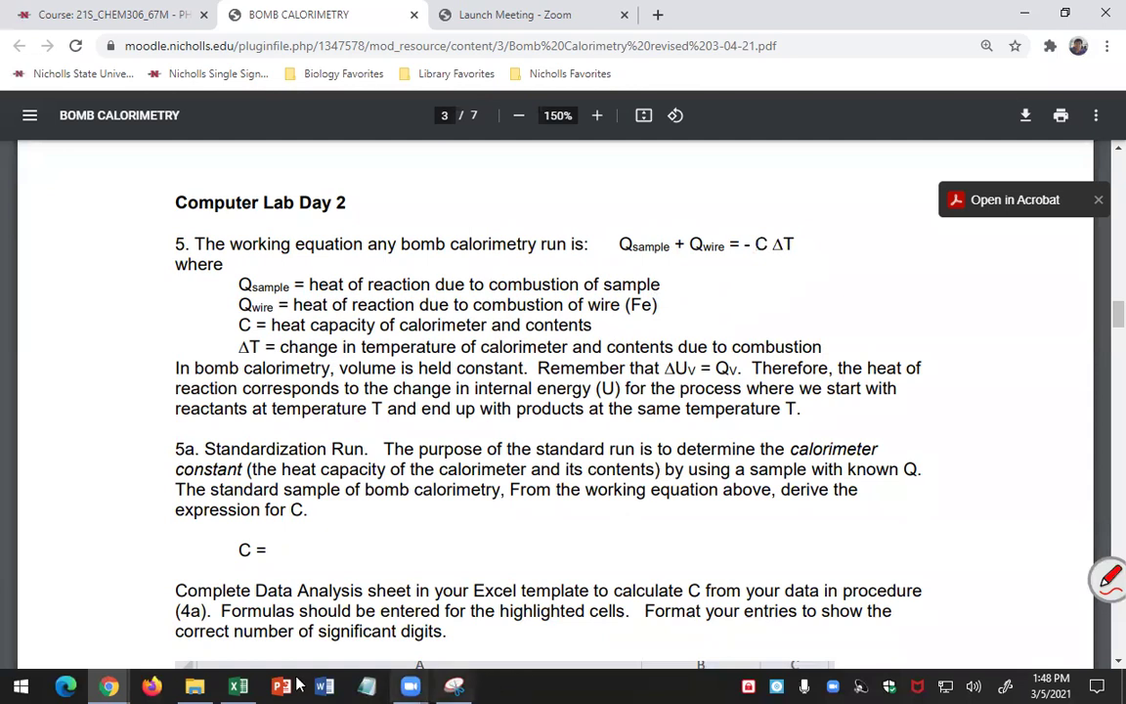
Return to the Excel workbook and enter the negative sum of Q_sample and Q_wire, =-(B8+B11), in the calorimeter constant cell B13
click(237, 686)
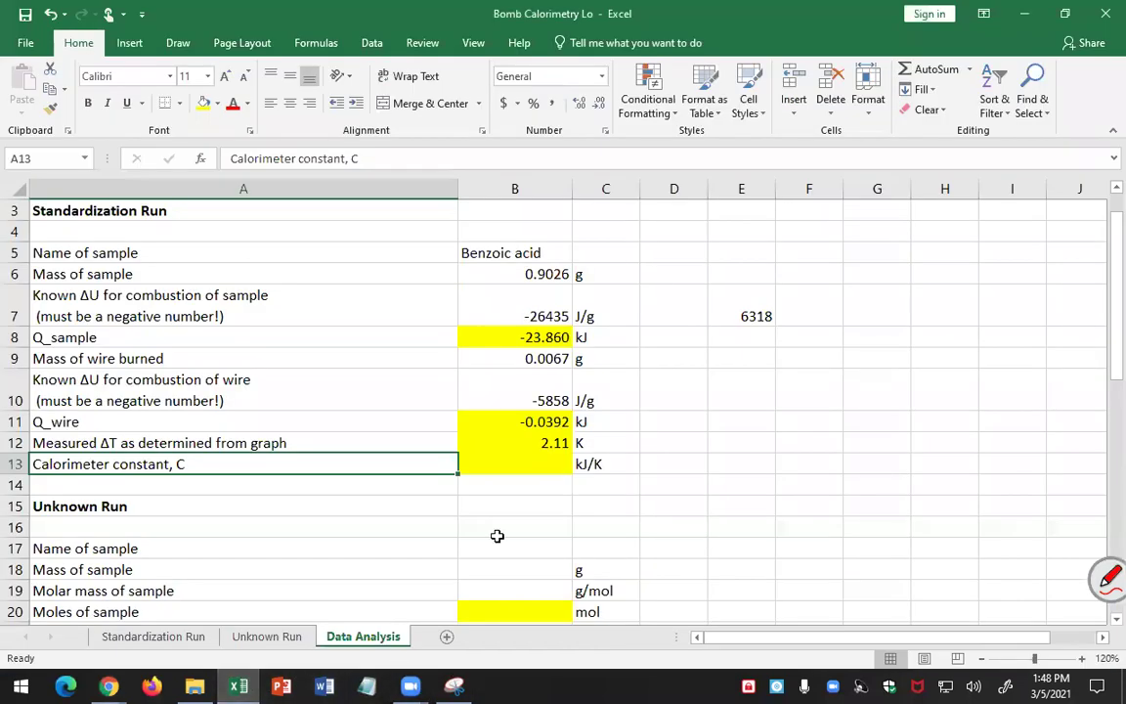
click(518, 464)
double_click(518, 465)
key(Escape)
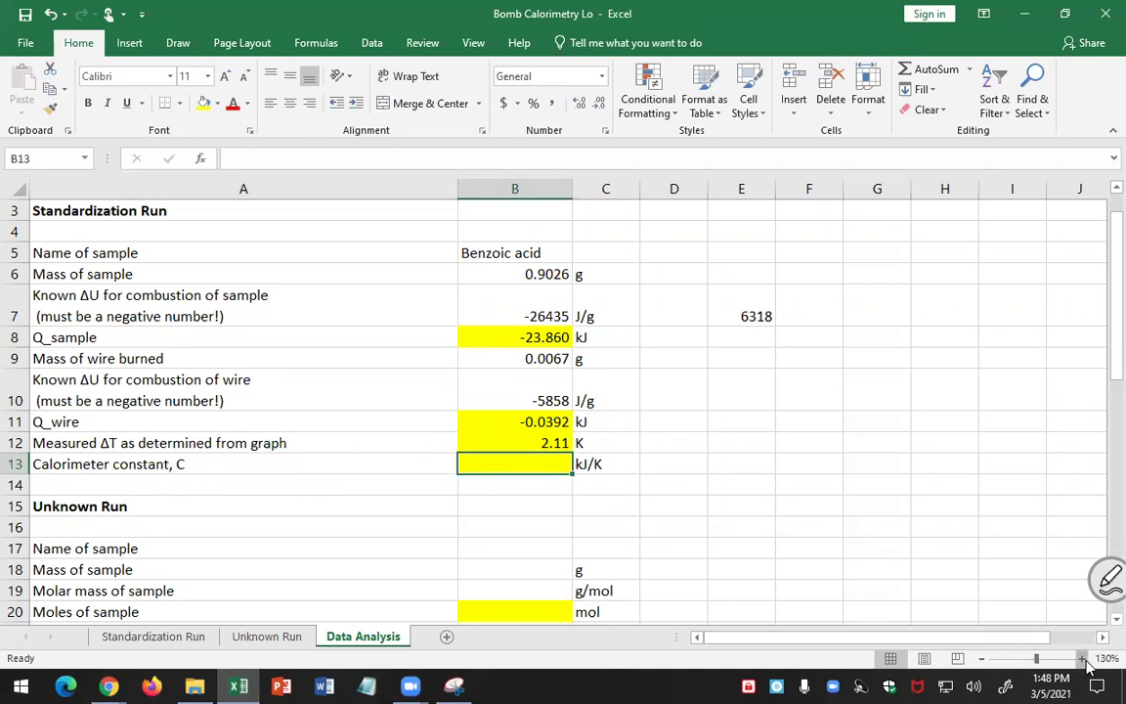
click(1083, 658)
text(-()
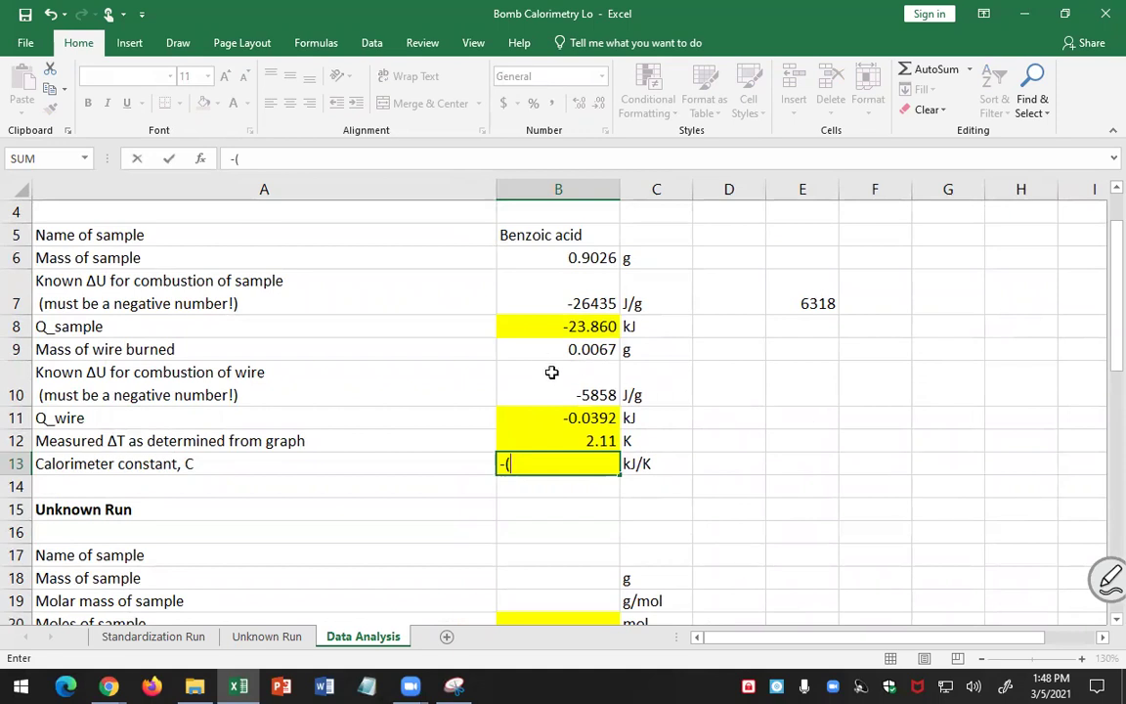
click(536, 327)
text(+)
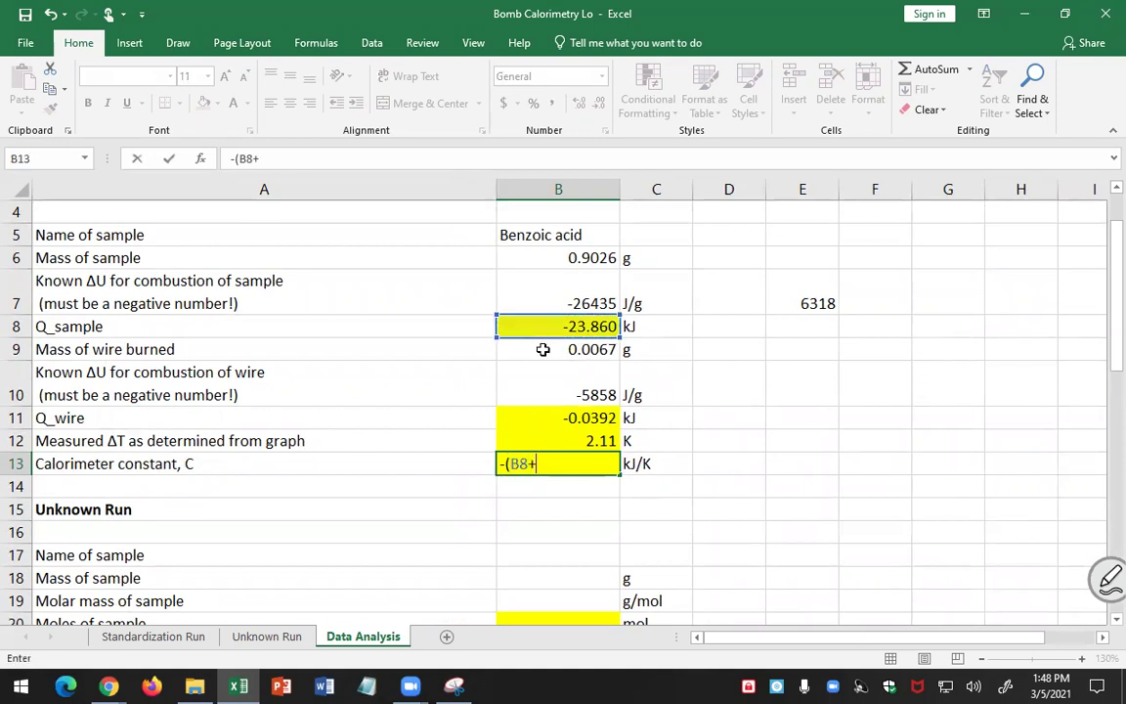
click(548, 418)
text())
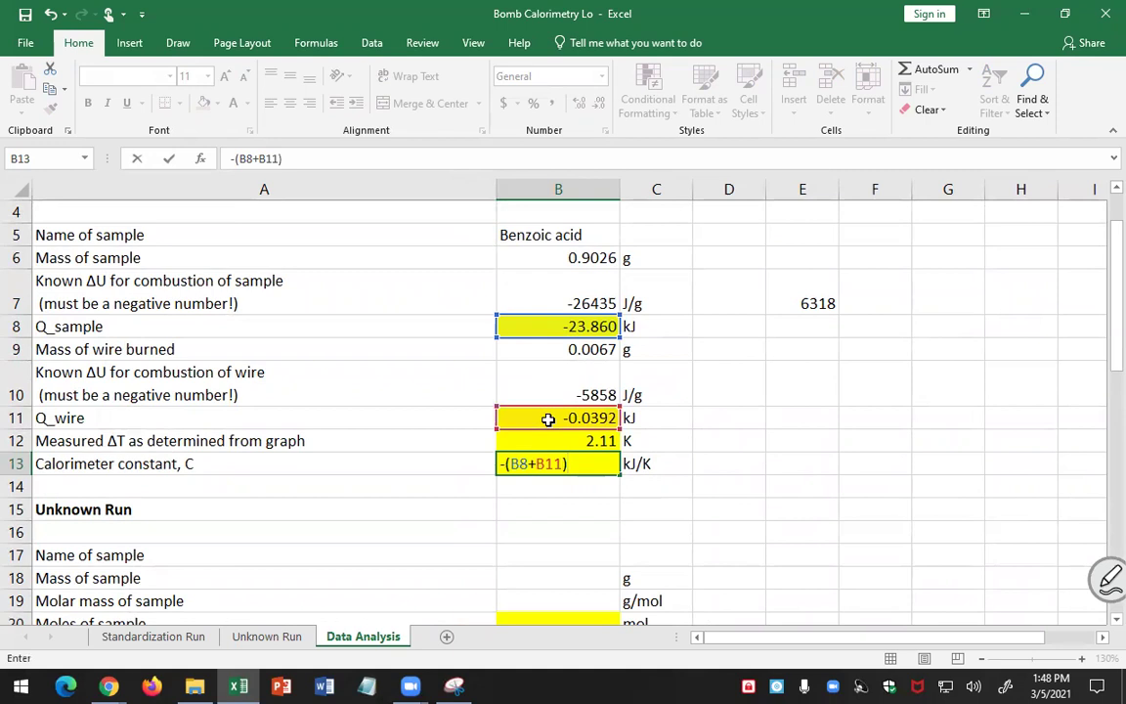
key(Left)
key(Right)
Extend the calorimeter constant formula in B13 to divide by the measured ΔT, giving =-(B8+B11)/B12
key(F2)
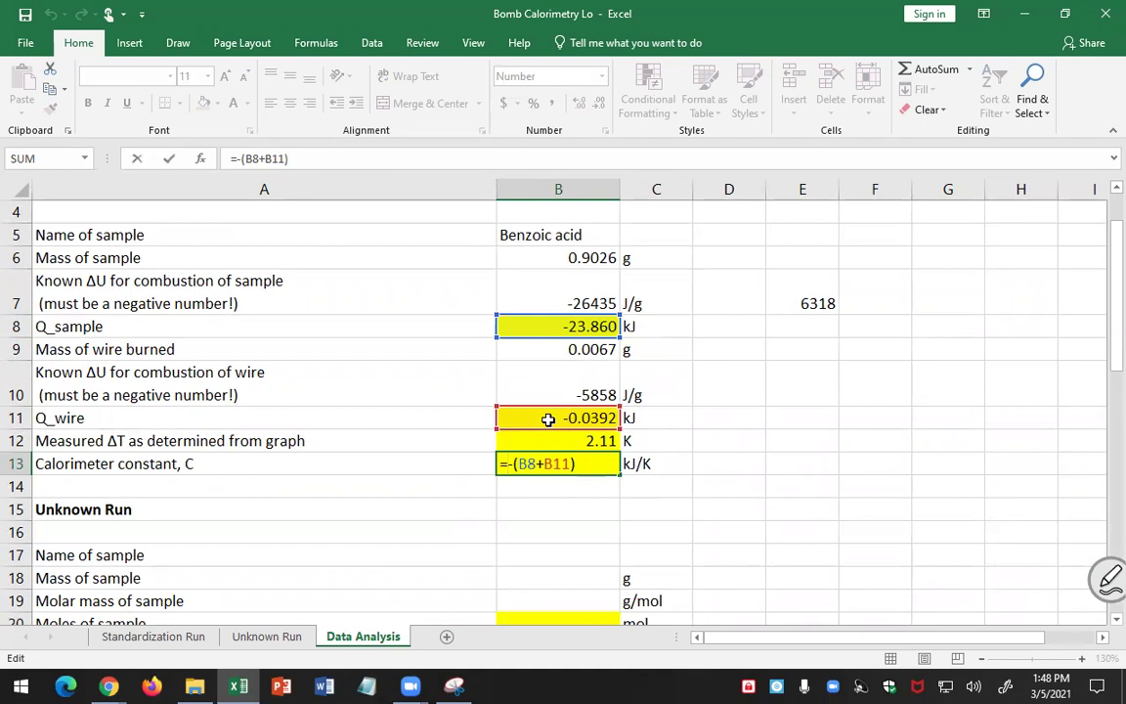
key(Left)
key(Left)
key(Left)
key(Left)
key(Left)
key(Left)
key(Right)
key(Right)
key(Right)
key(Right)
key(Right)
key(Right)
text(/)
click(573, 439)
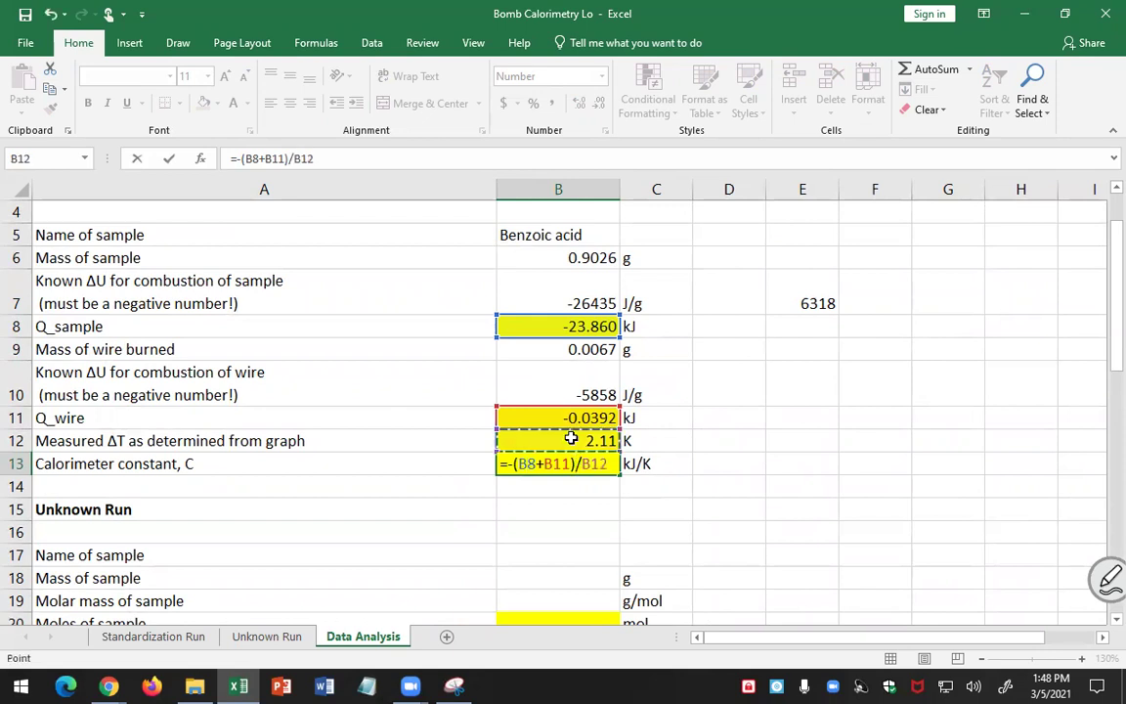
key(Return)
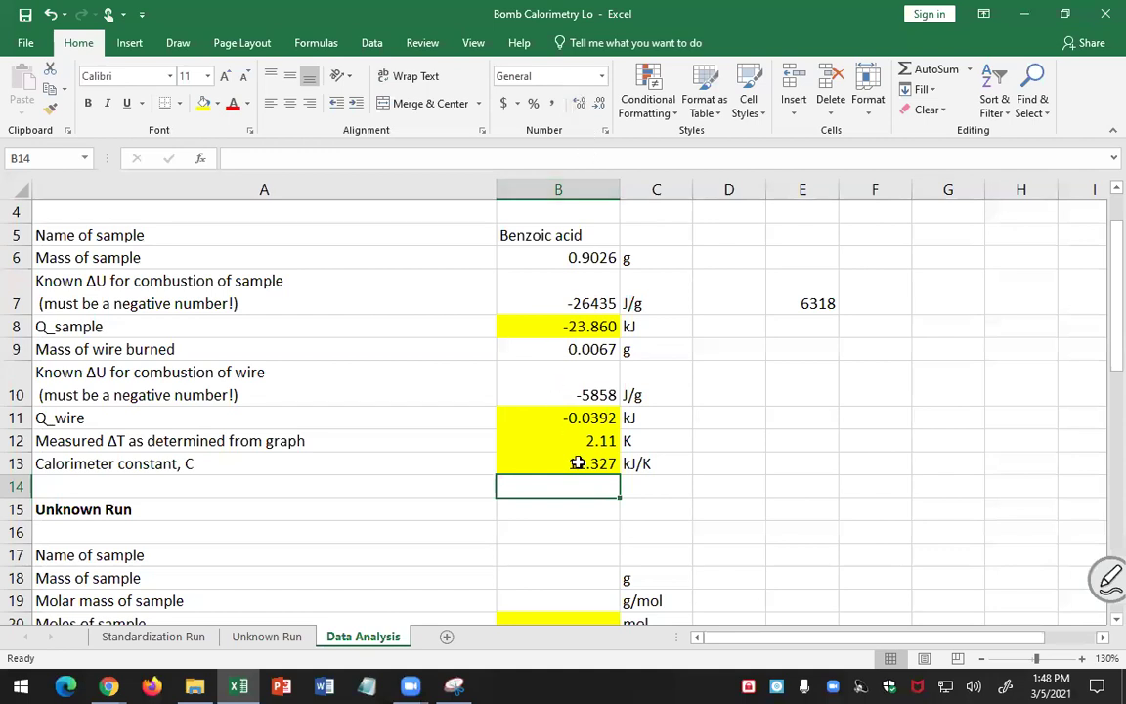
Format the calorimeter constant in B13 to show one decimal place
click(514, 464)
click(579, 103)
click(580, 103)
click(597, 102)
click(596, 102)
click(596, 103)
click(596, 103)
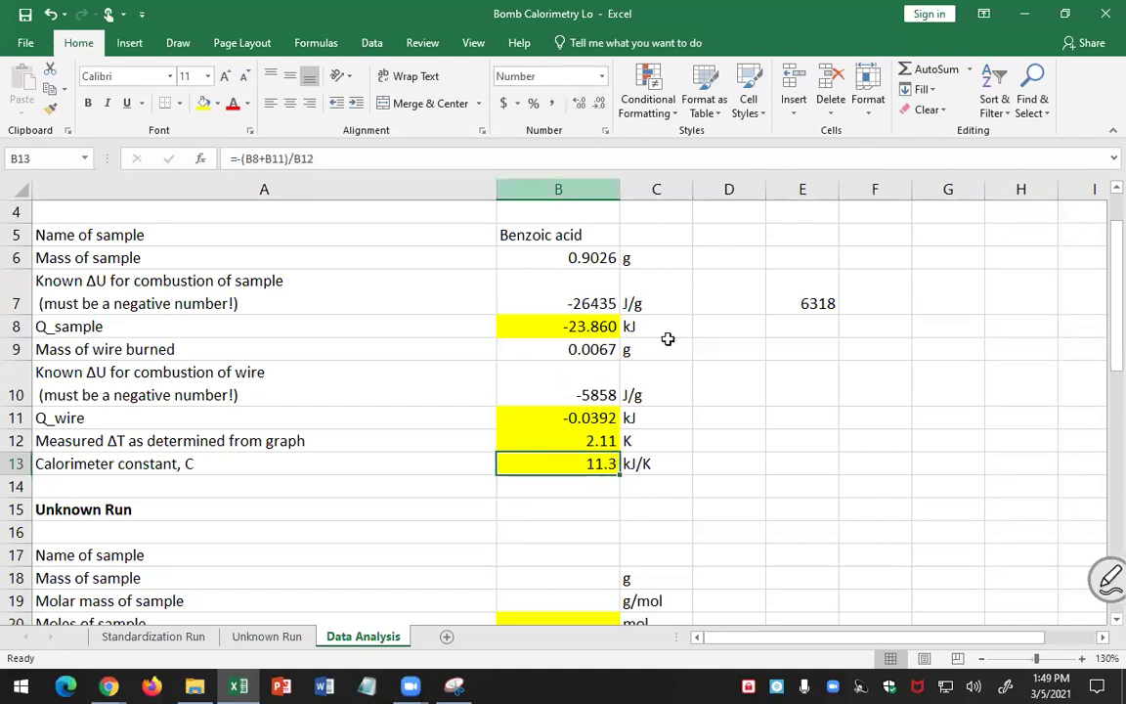
click(731, 456)
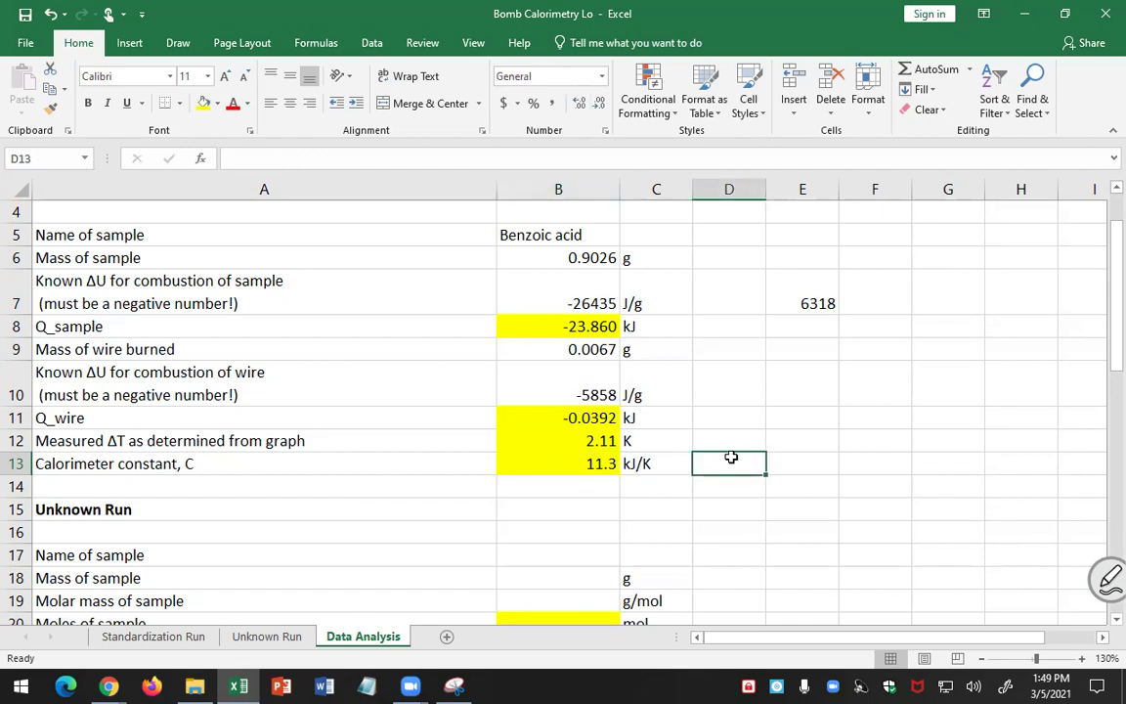
click(641, 326)
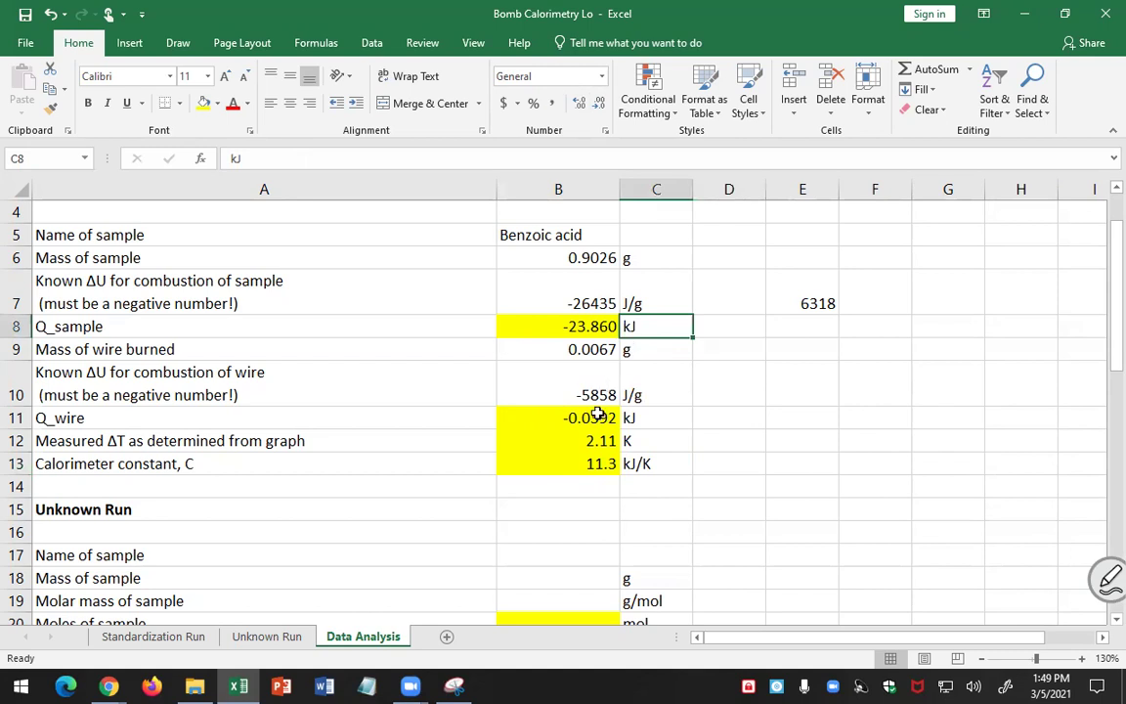
click(597, 415)
click(594, 464)
click(741, 504)
scroll(745, 505, down, 3)
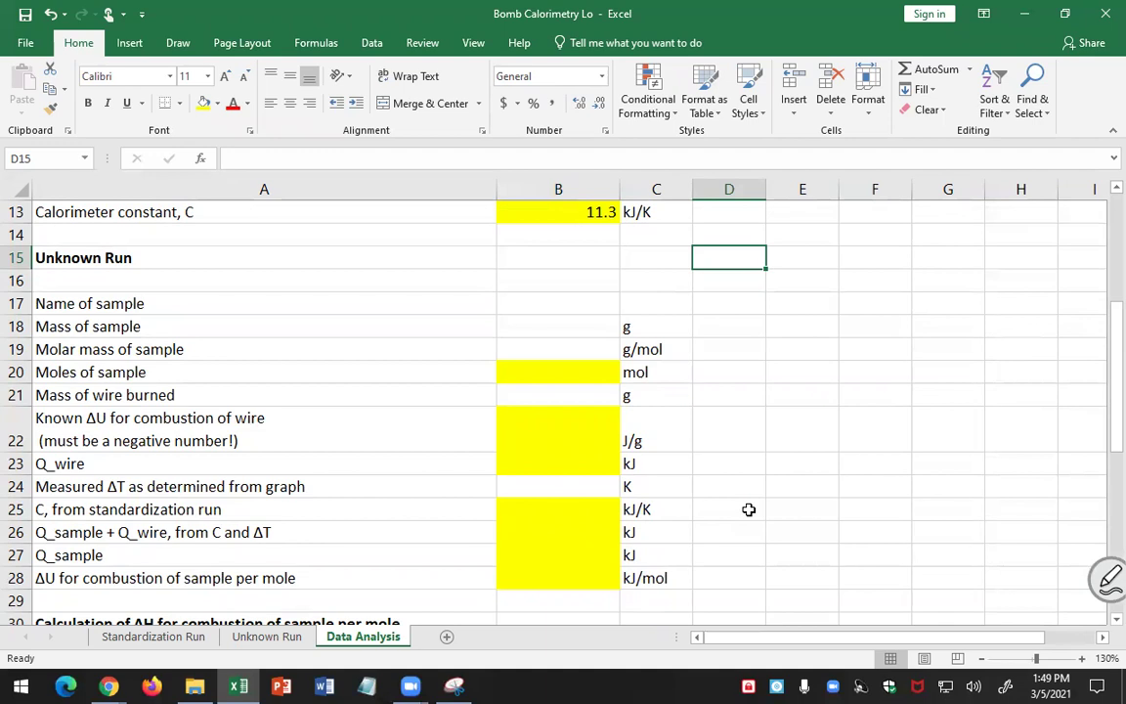
scroll(749, 509, up, 4)
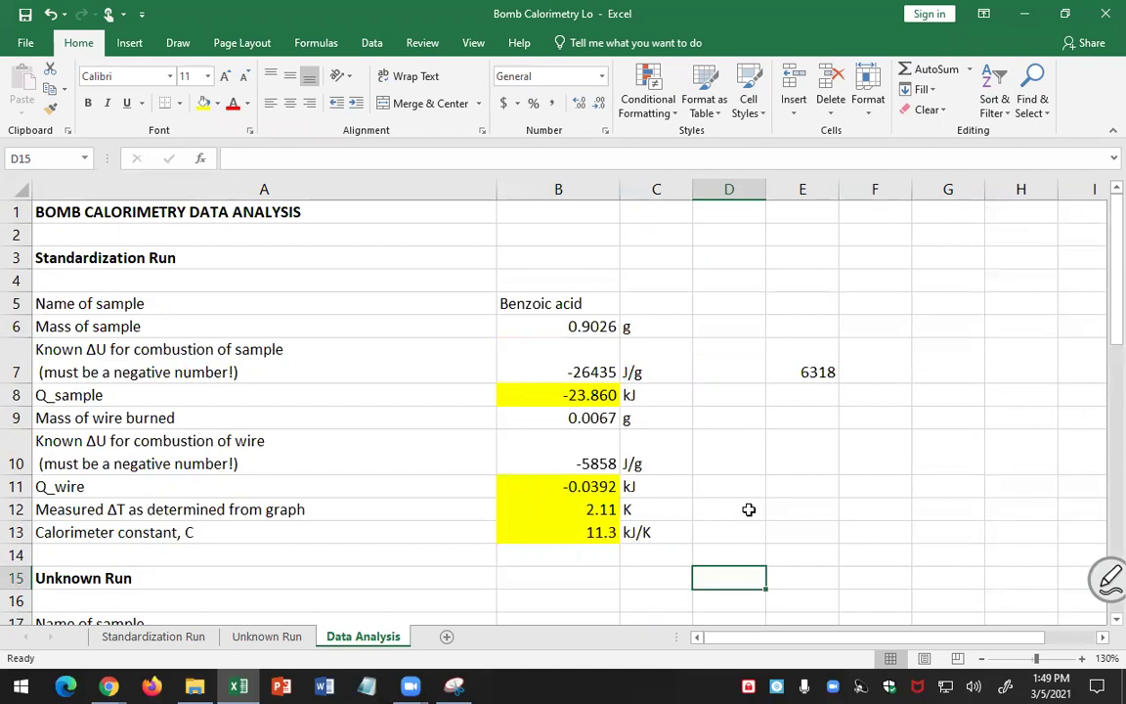
Remove the yellow highlight from the measured ΔT cell B12 by pasting a blank unformatted cell over it, and enter 2.11 as a plain value
click(709, 514)
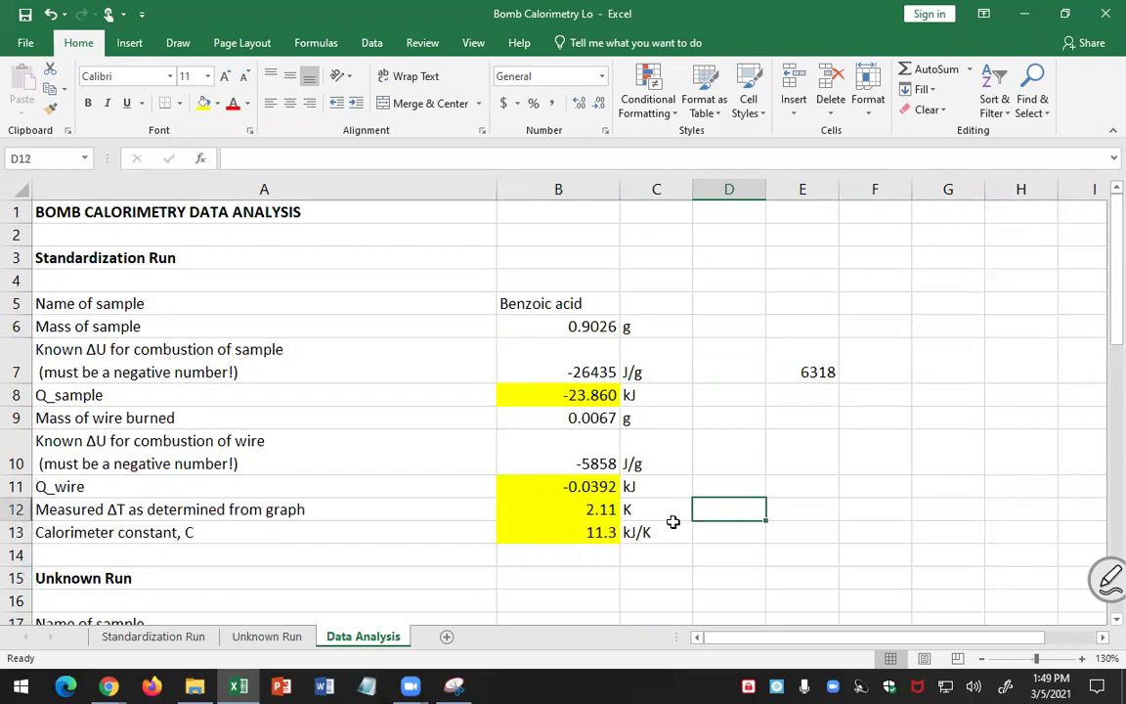
key(ctrl+c)
click(585, 512)
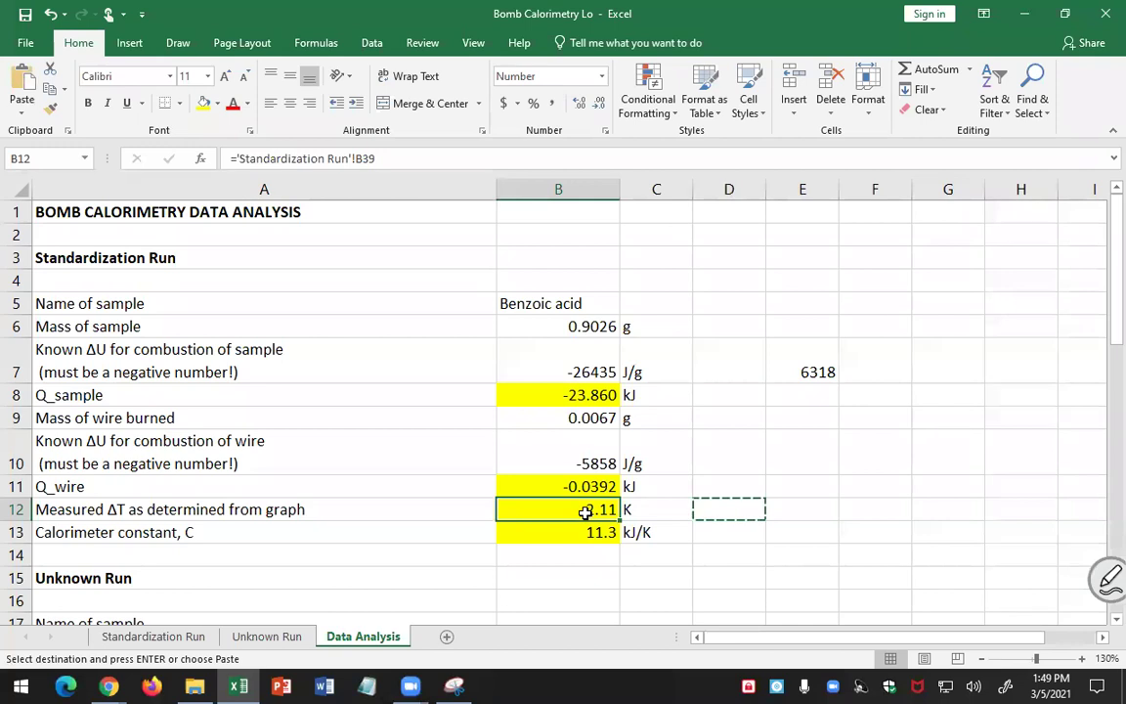
key(ctrl+v)
text(2.1)
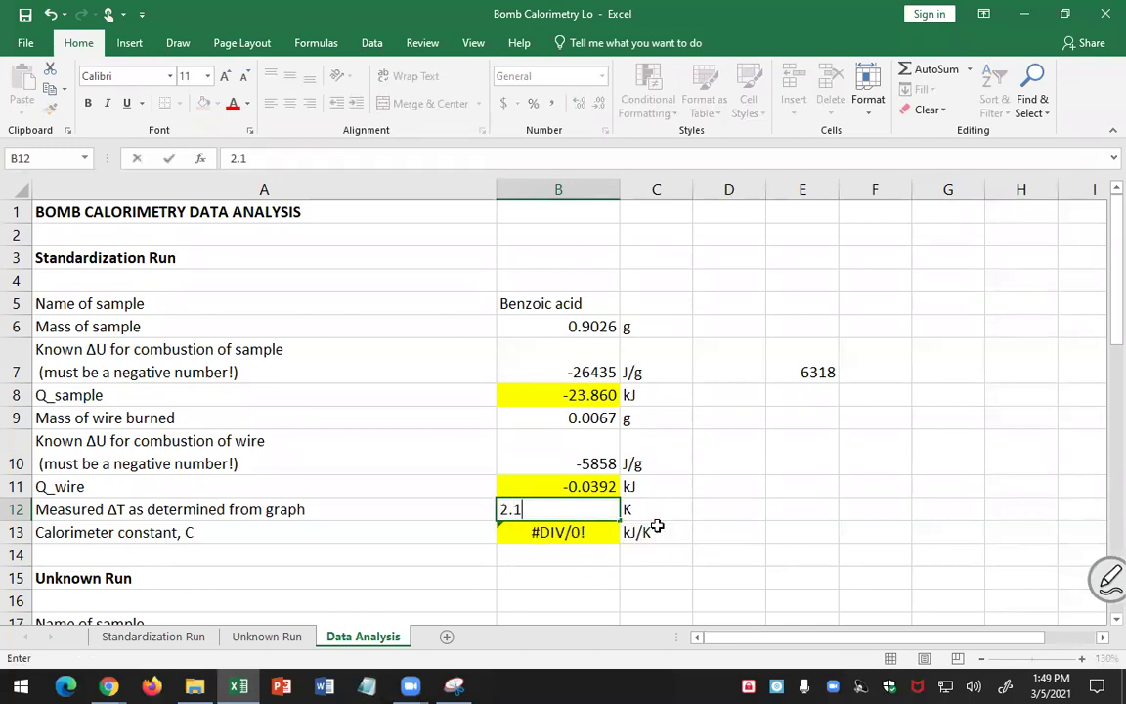
text(1)
key(Return)
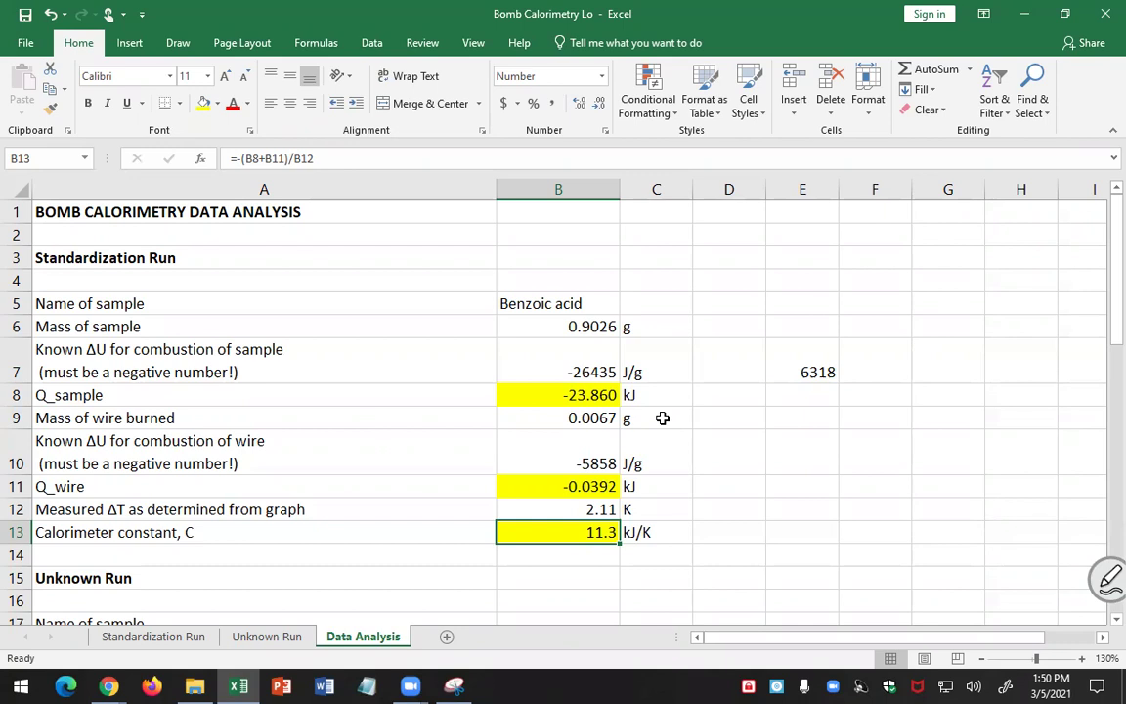
Delete the stray number 6318 from cell E7 and move to cell B15 beside the Unknown Run heading
click(811, 367)
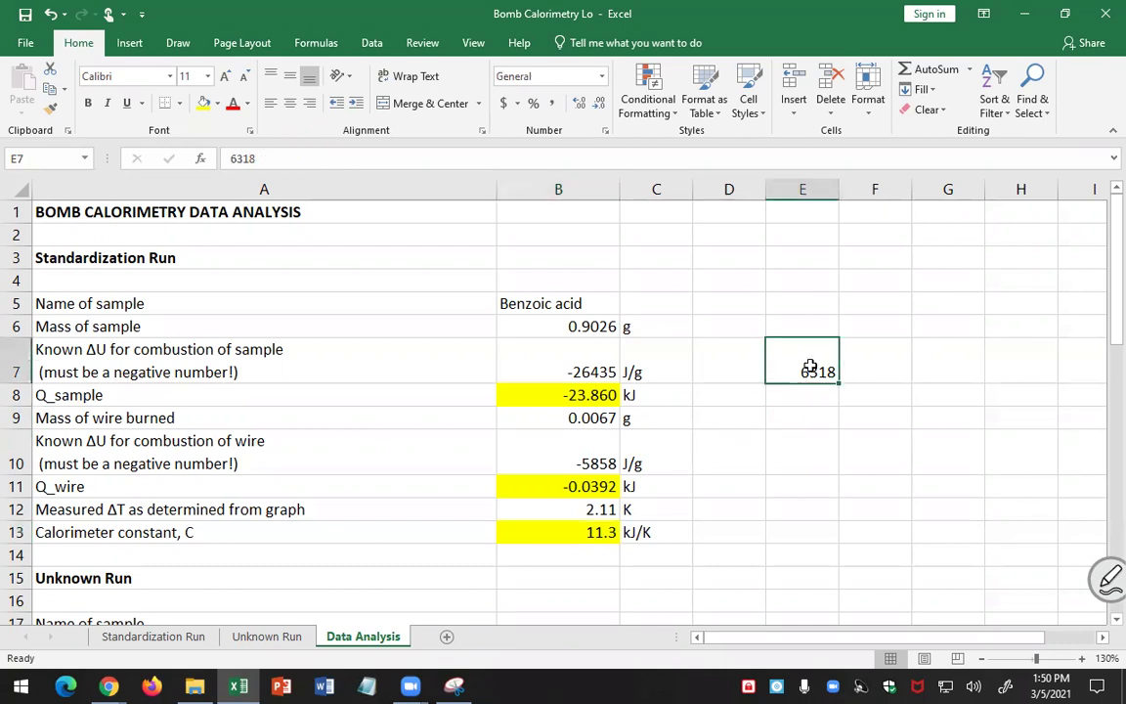
key(Delete)
key(Down)
key(Down)
key(Down)
key(Down)
key(Down)
key(Down)
key(Down)
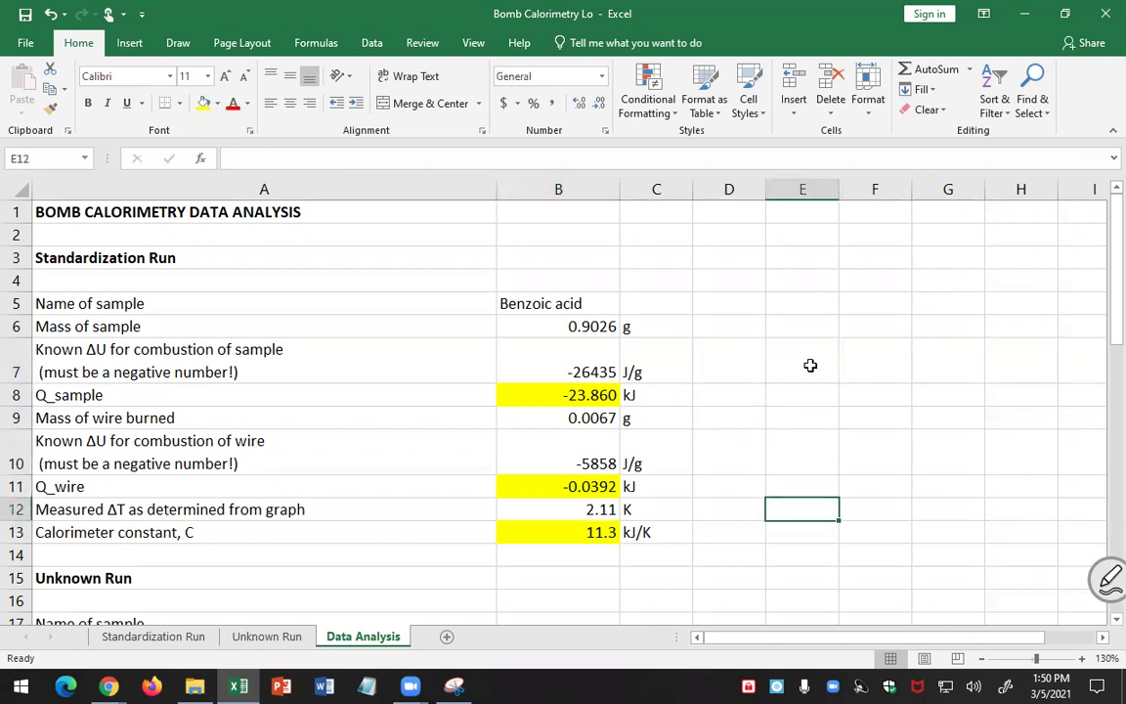
key(Left)
key(Left)
key(Left)
key(Left)
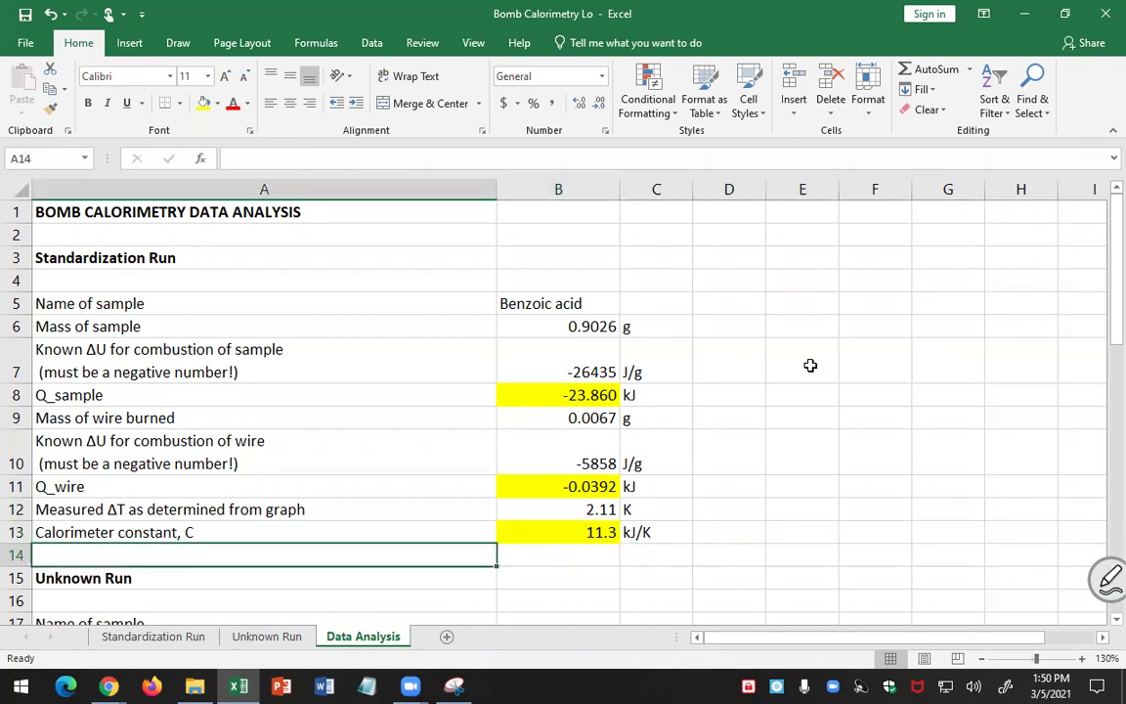
key(Right)
key(Down)
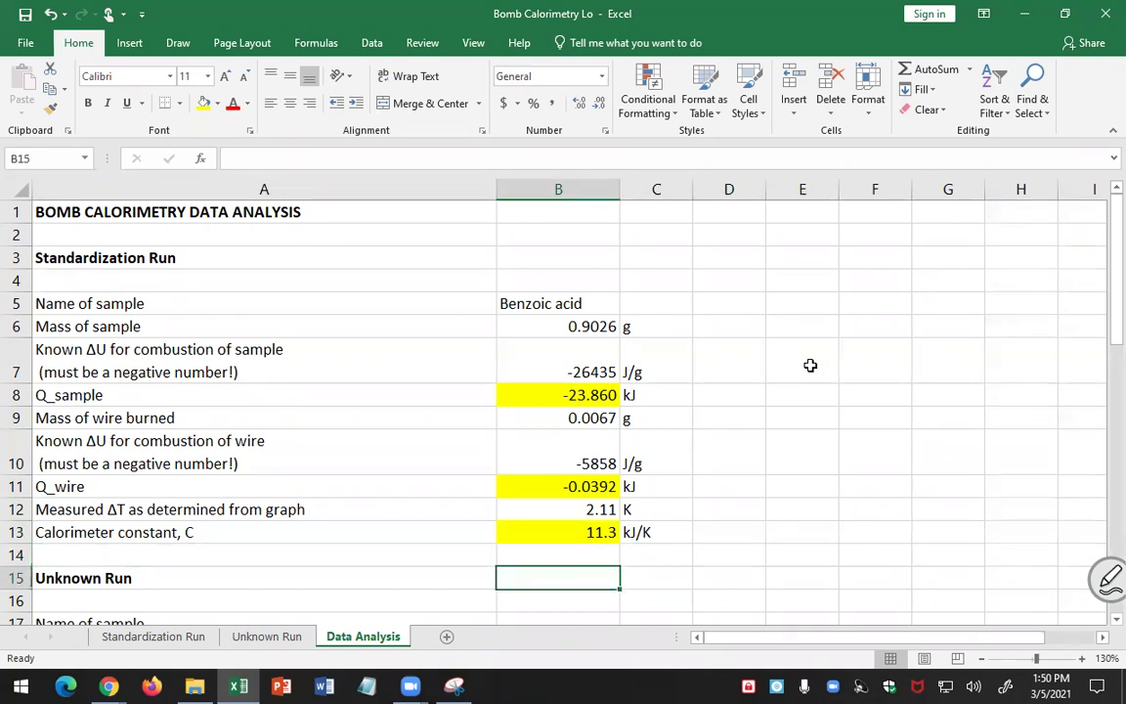